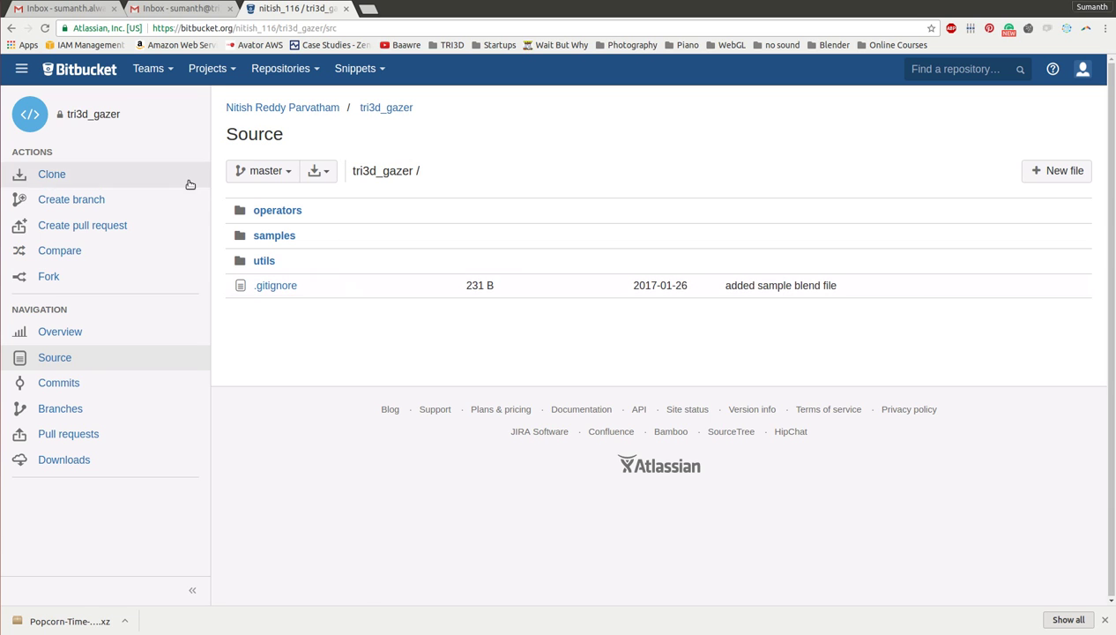
- Open the clone details of the tri3d_gazer repository, switch to the file manager and view the local tri3d_gazer folder
left_click(119, 176)
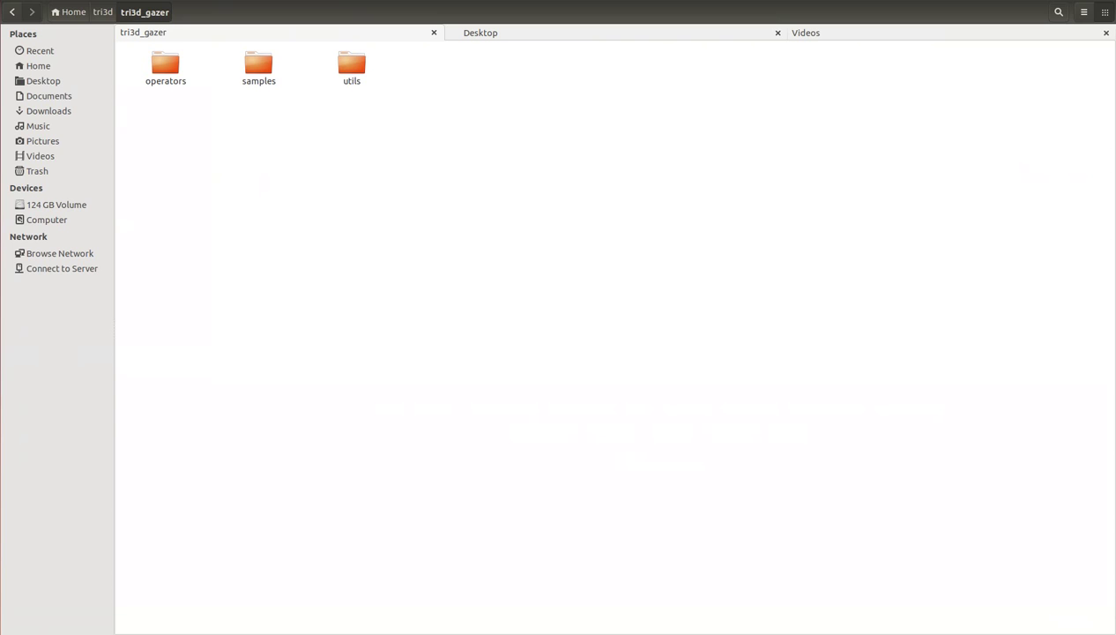
key("alt+Up")
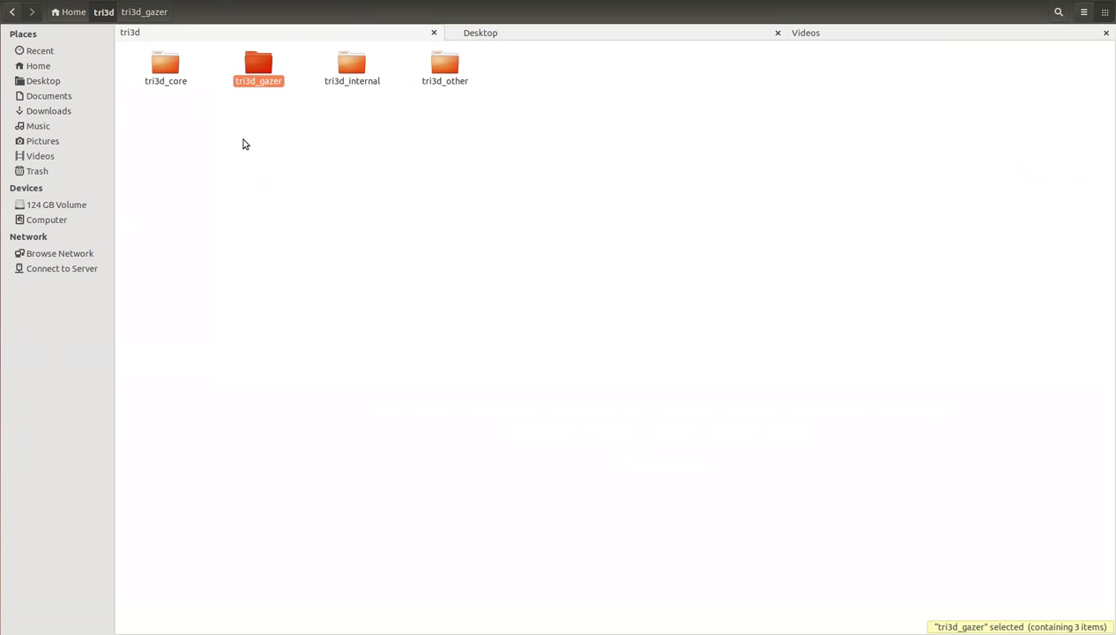
key("Return")
left_click_drag(549, 120, 136, 60)
left_click(296, 117)
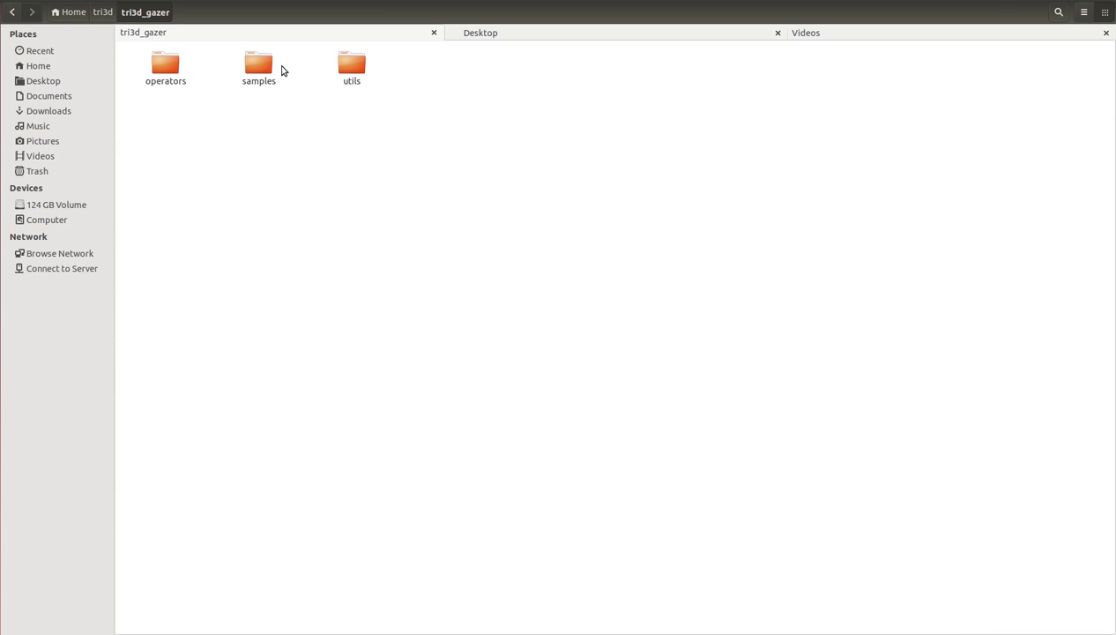
- Create a folder named settings_config inside tri3d_gazer
right_click(296, 159)
left_click(326, 167)
type("settings_config")
key("Return")
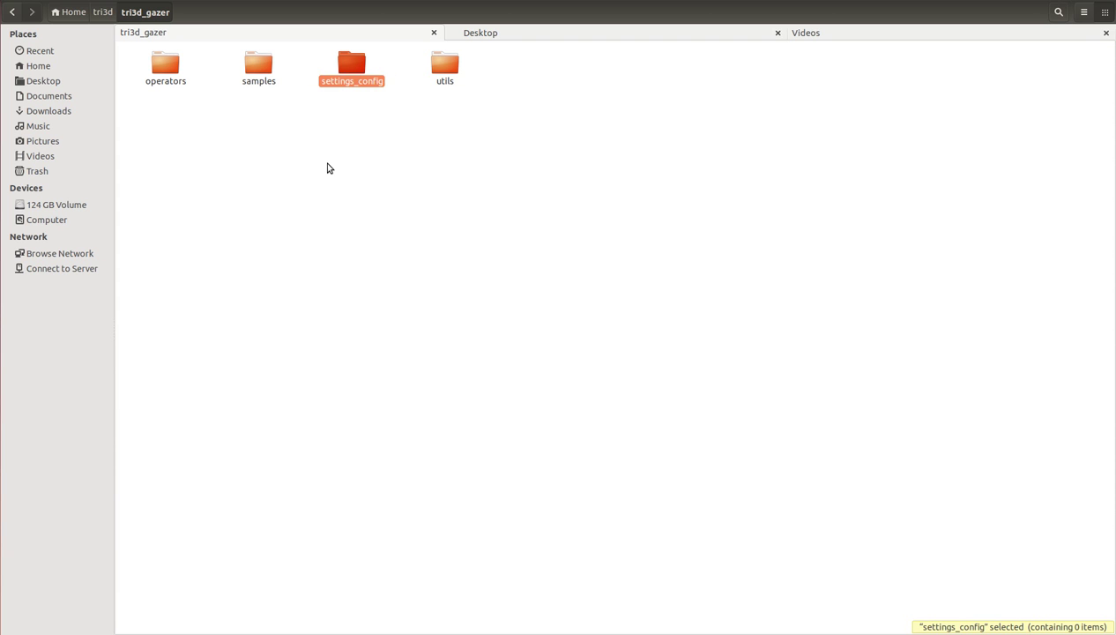
- Create a folder named humans inside tri3d_gazer
right_click(328, 168)
left_click(341, 173)
type("humans")
key("Return")
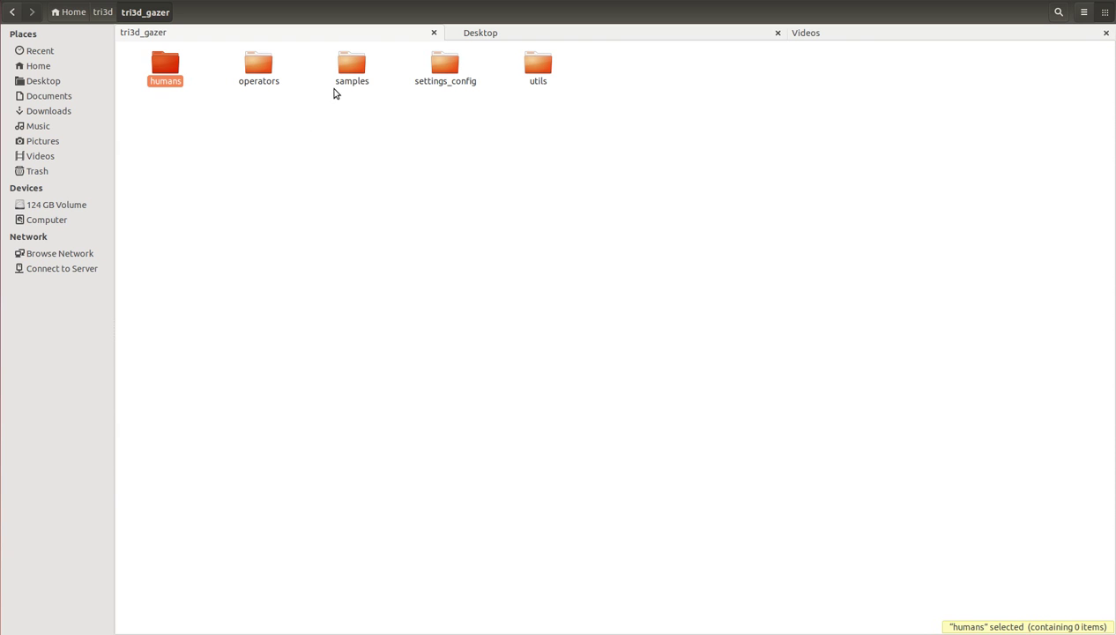
- Check the contents of the new settings_config and humans folders
double_click(445, 86)
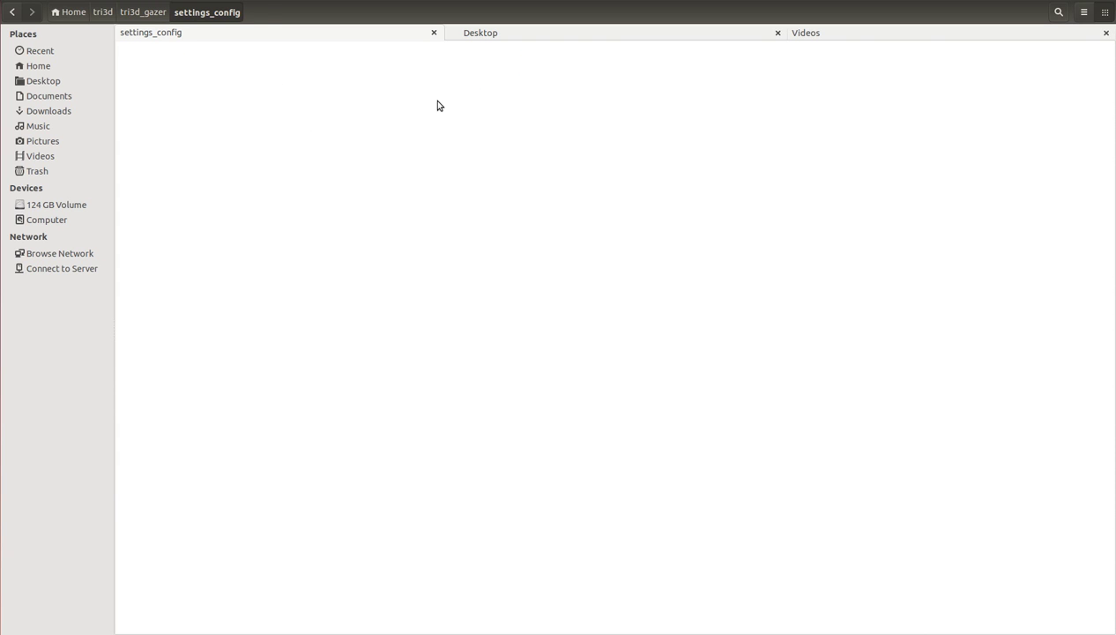
key("alt+Up")
key("Left")
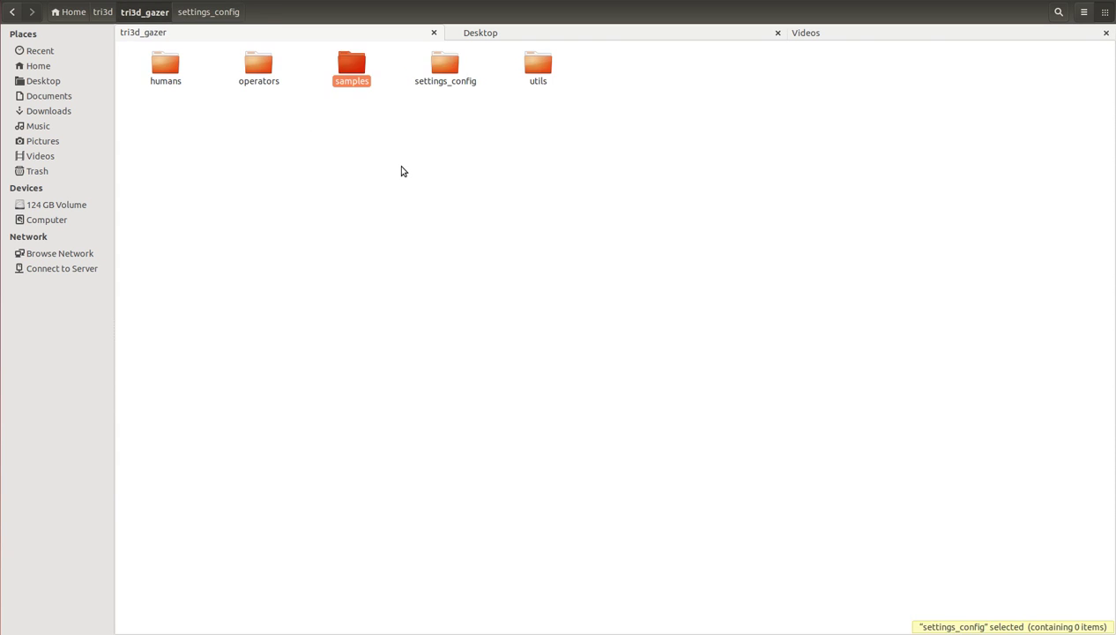
key("Left")
key("Left")
key("Return")
key("alt+Up")
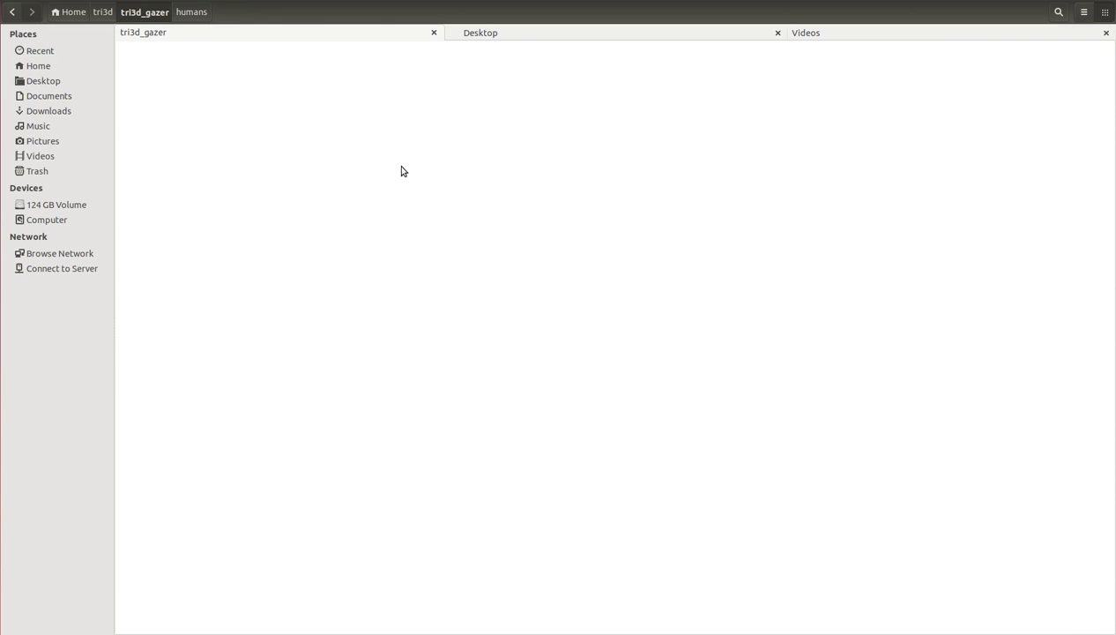
- Extract female_big.zip in place inside the samples folder
key("Right")
key("Right")
key("Return")
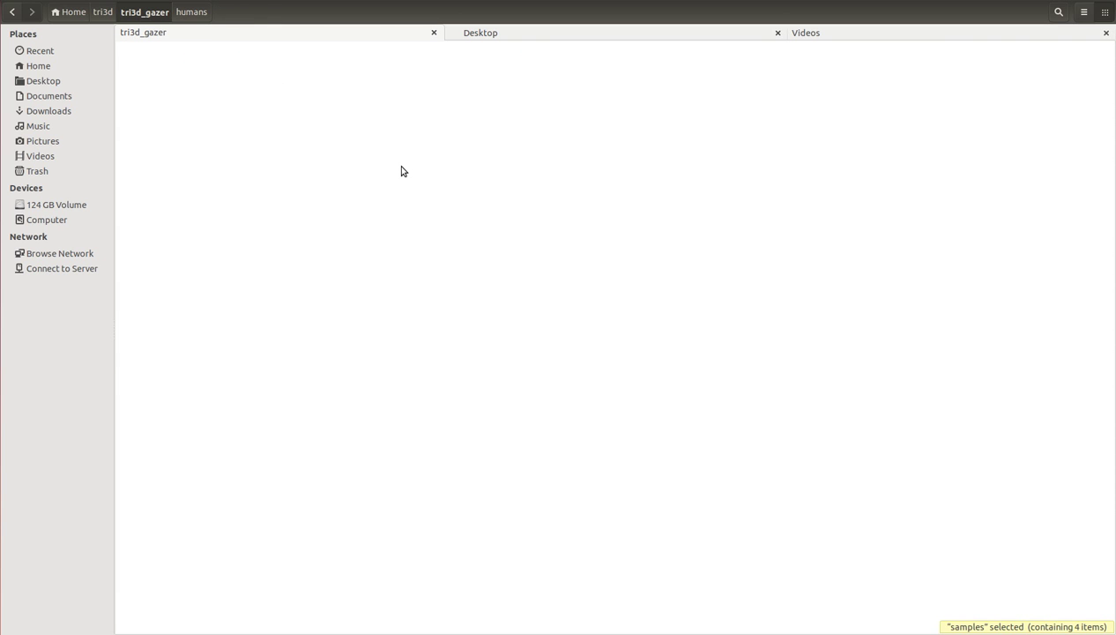
left_click(365, 76)
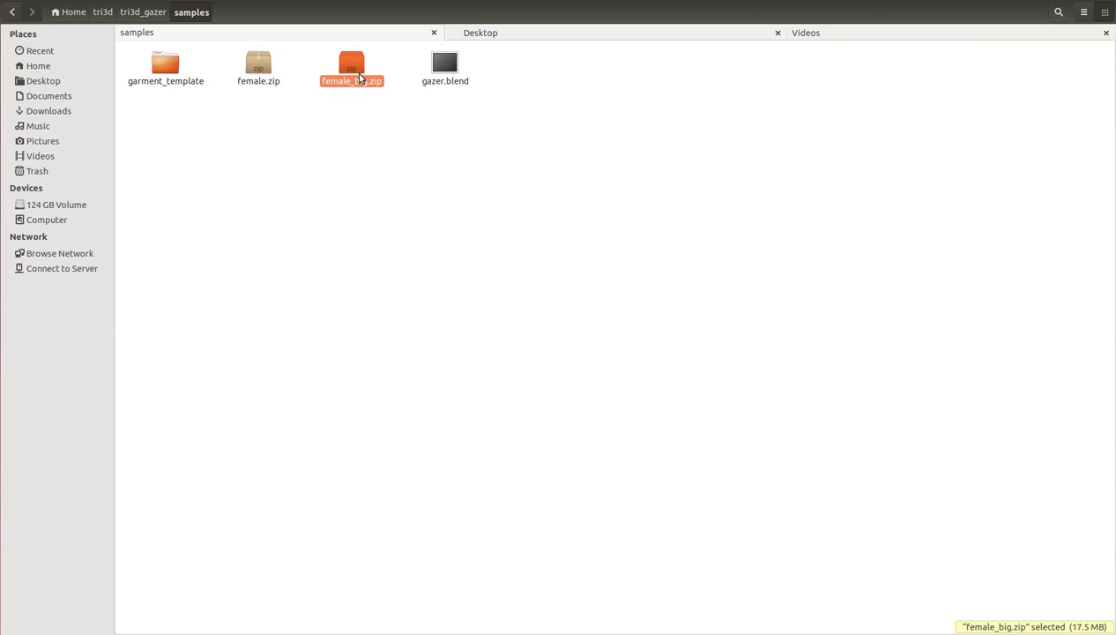
right_click(359, 85)
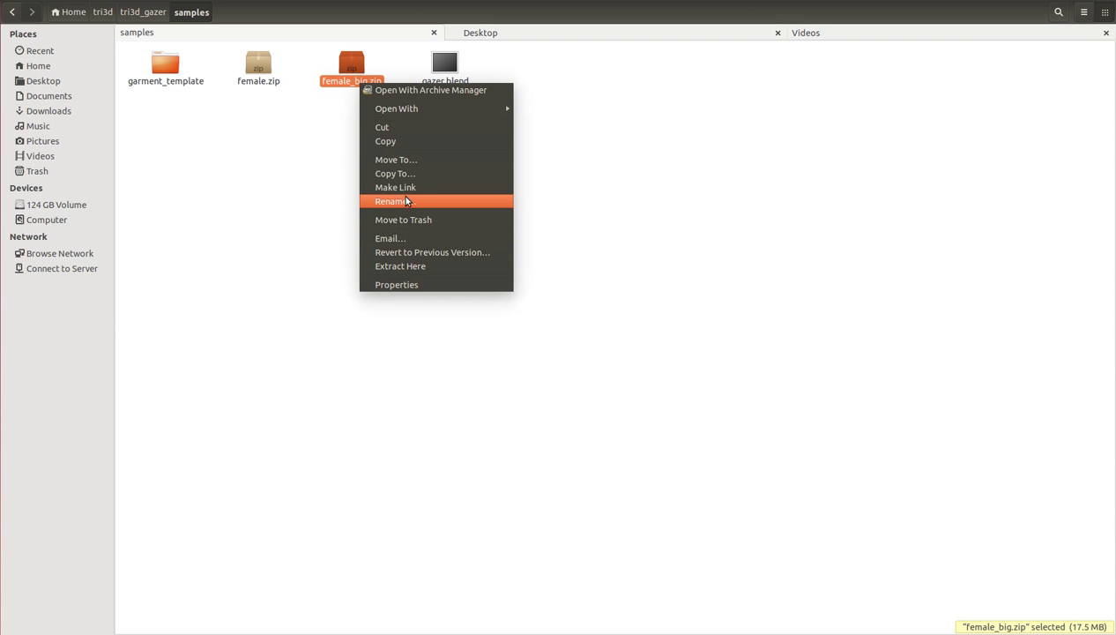
left_click(409, 267)
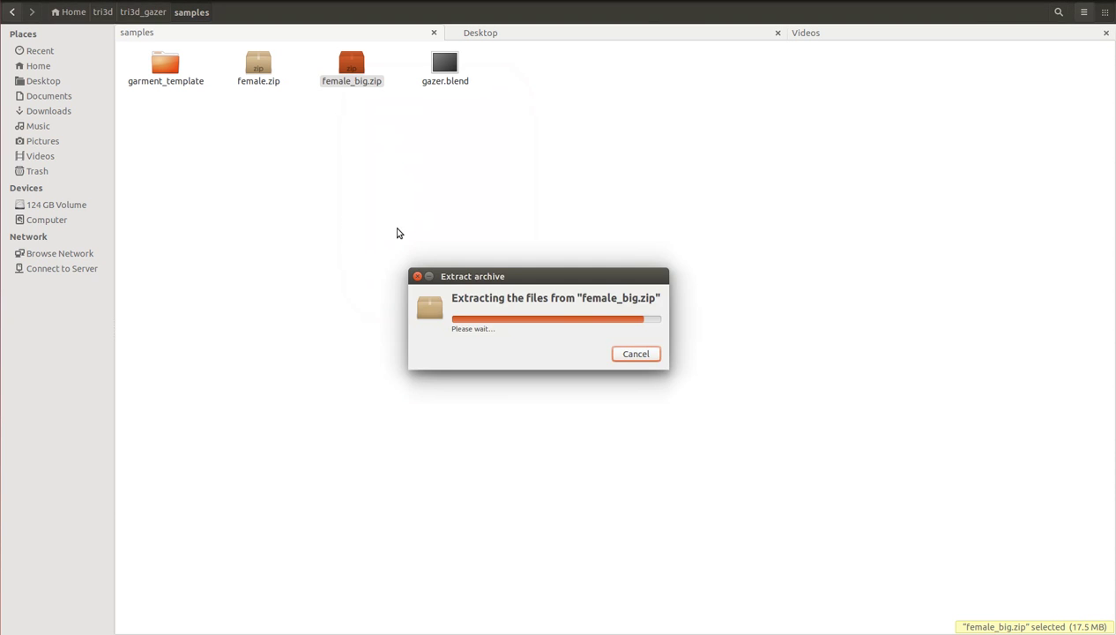
- Check the extracted female_big folder and move it from samples into the humans folder
double_click(180, 78)
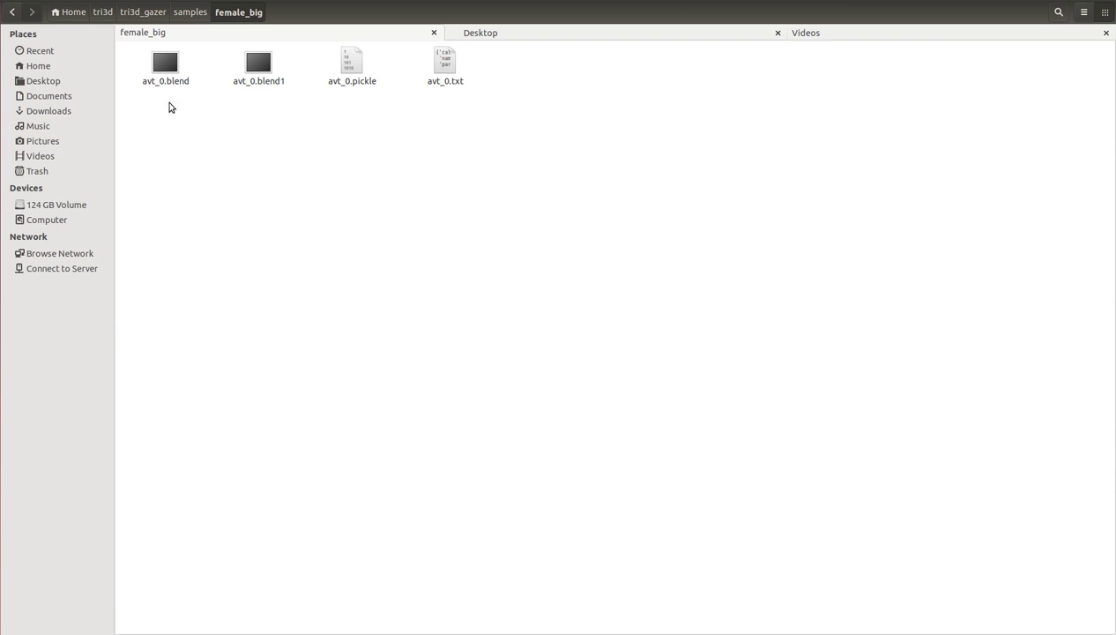
key("alt+Up")
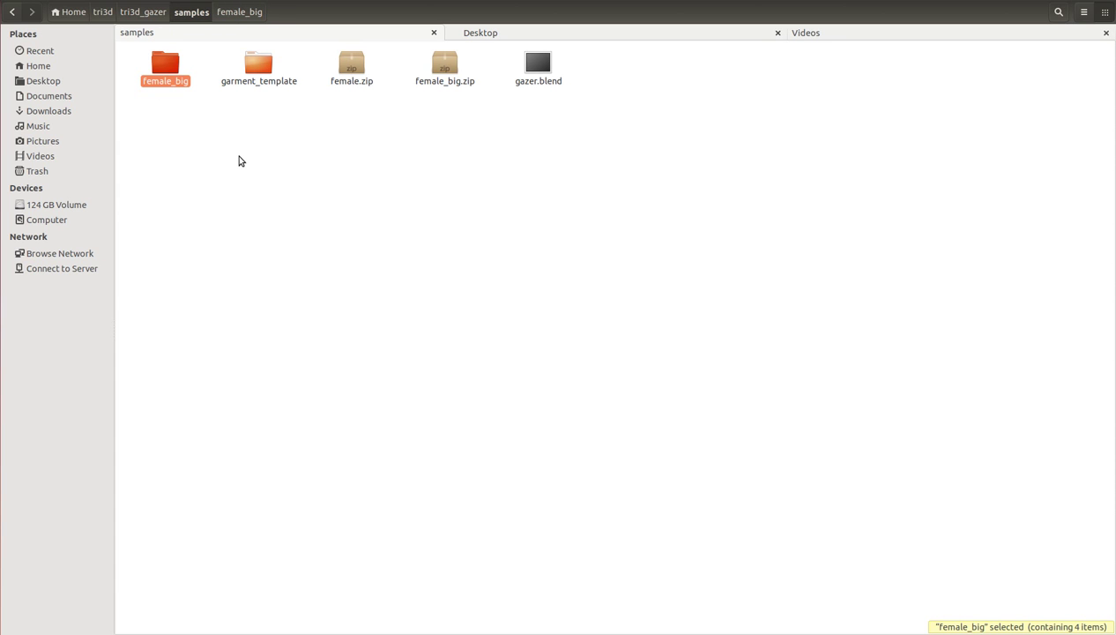
key("alt+Up")
key("Home")
key("Return")
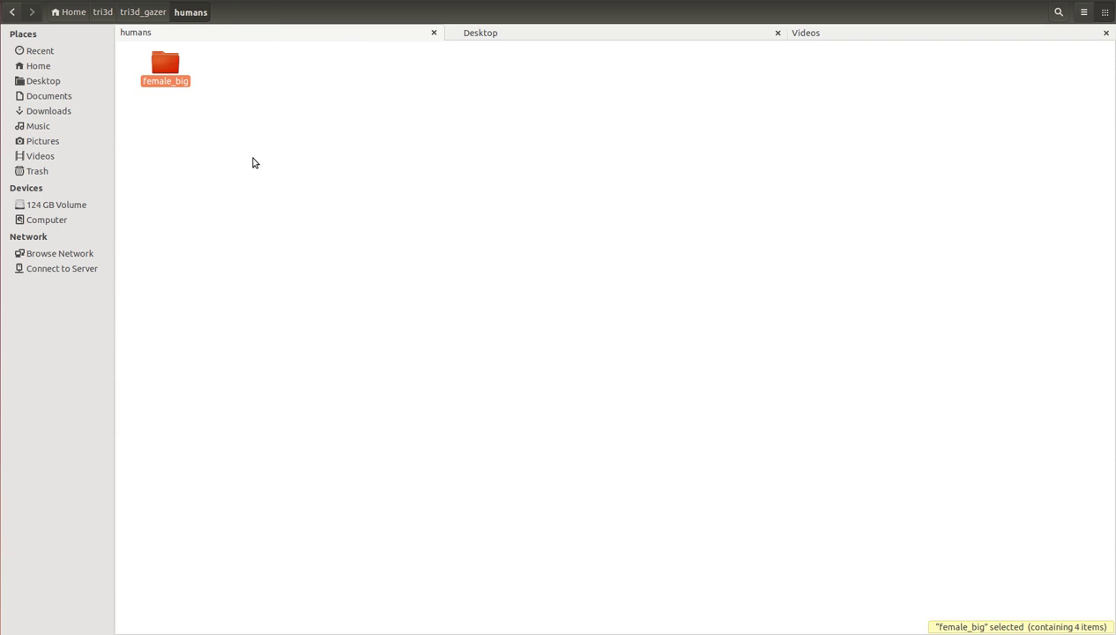
left_click(251, 162)
key("alt+Up")
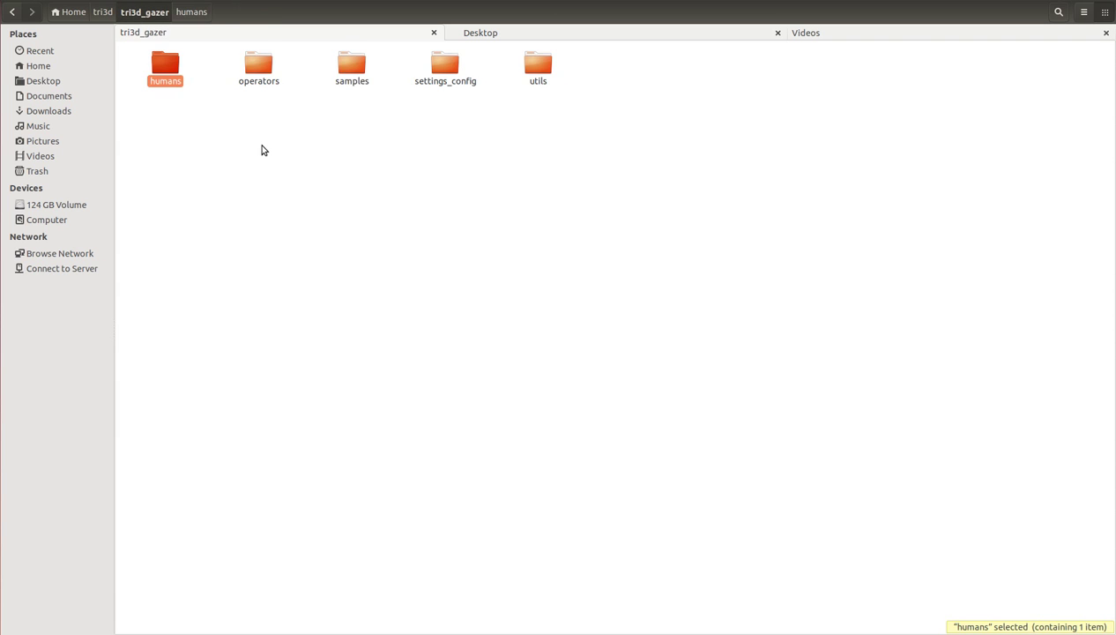
- Copy gazer.blend from the samples folder to the Desktop, replacing the existing file of that name
left_click_drag(627, 128, 165, 47)
left_click(309, 153)
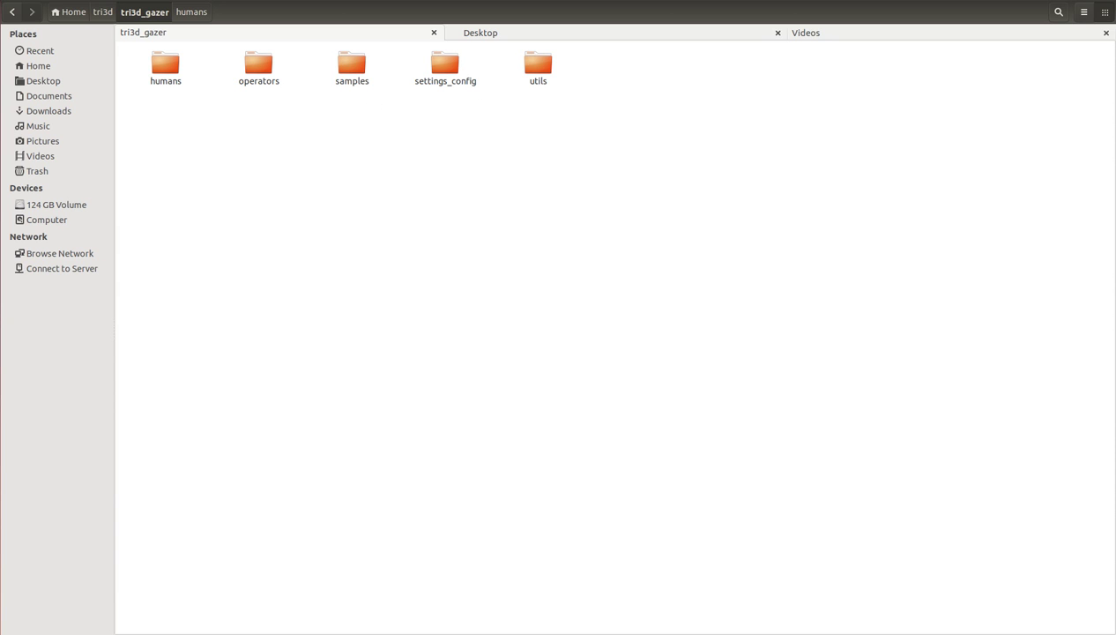
double_click(348, 73)
left_click(453, 68)
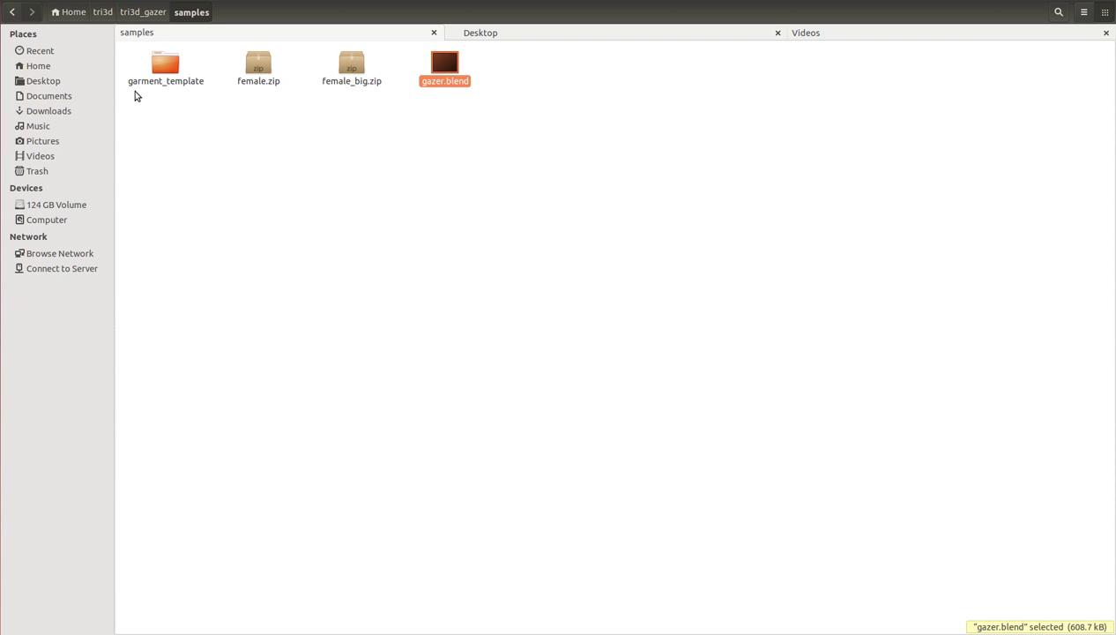
left_click(58, 81)
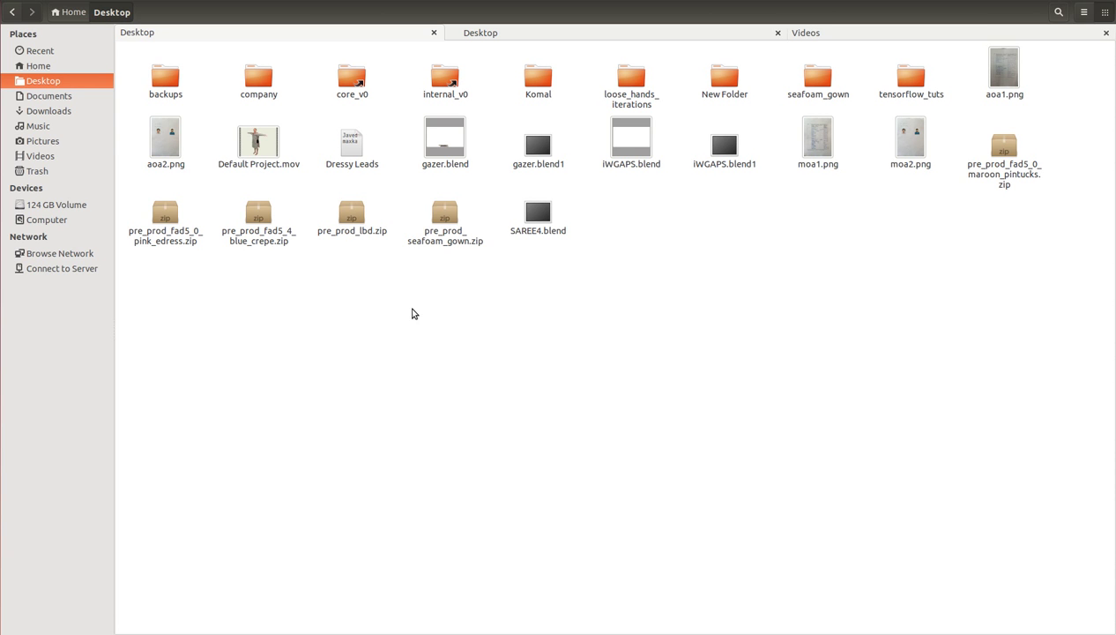
key("ctrl+v")
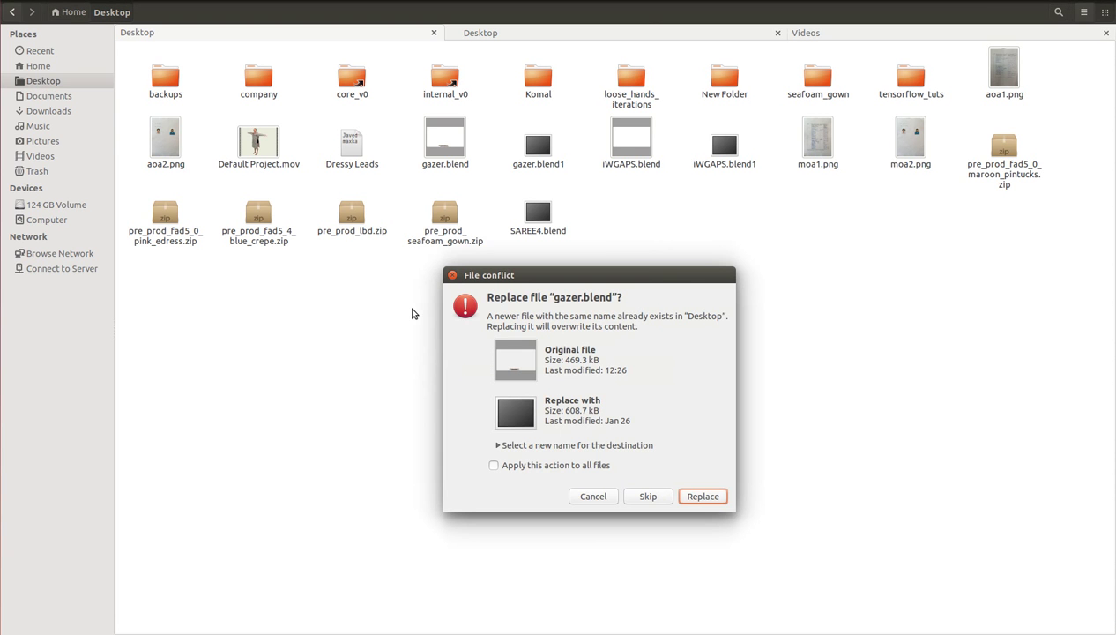
left_click(718, 499)
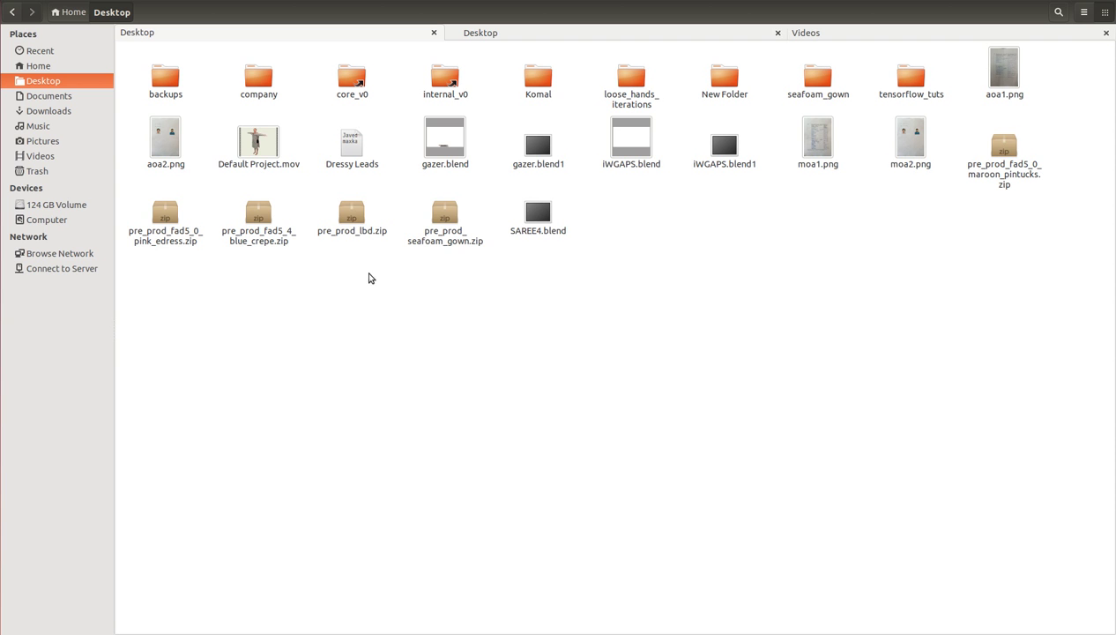
- Launch Blender and open the recent file gazer.blend
right_click(30, 194)
left_click(32, 198)
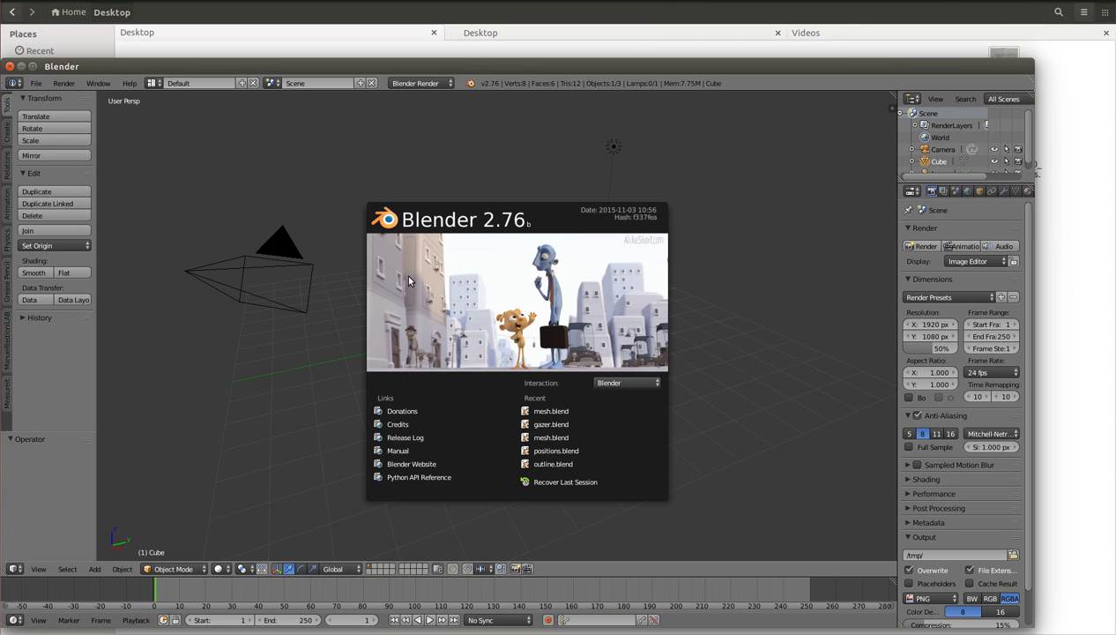
left_click(572, 428)
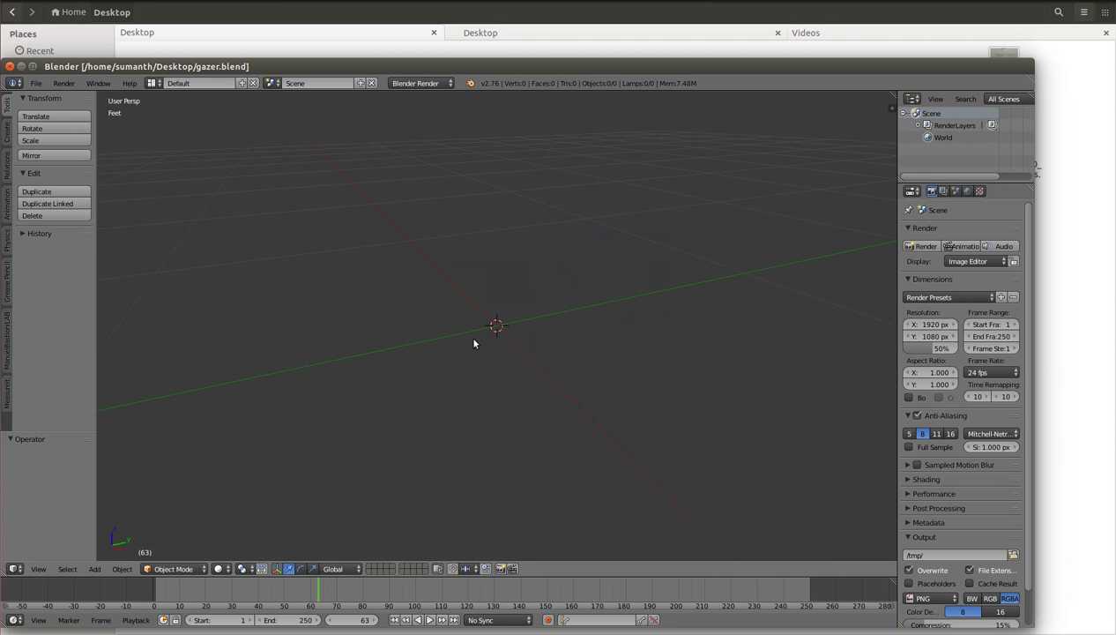
- Change the screen layout to Scripting
key("KP_7")
left_click(130, 83)
left_click(151, 84)
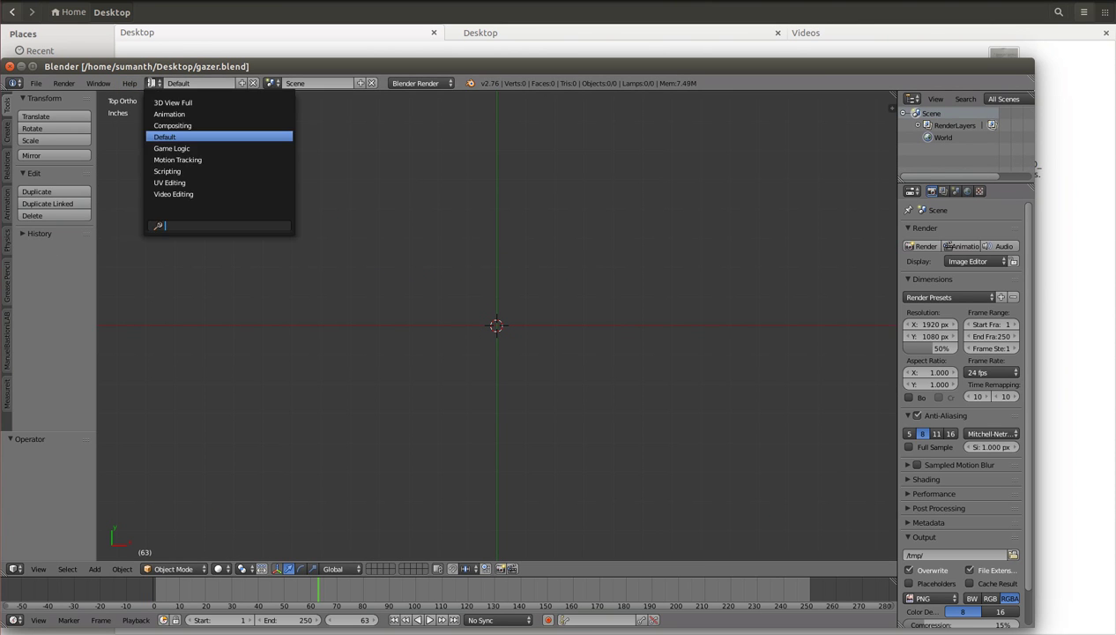
left_click(185, 171)
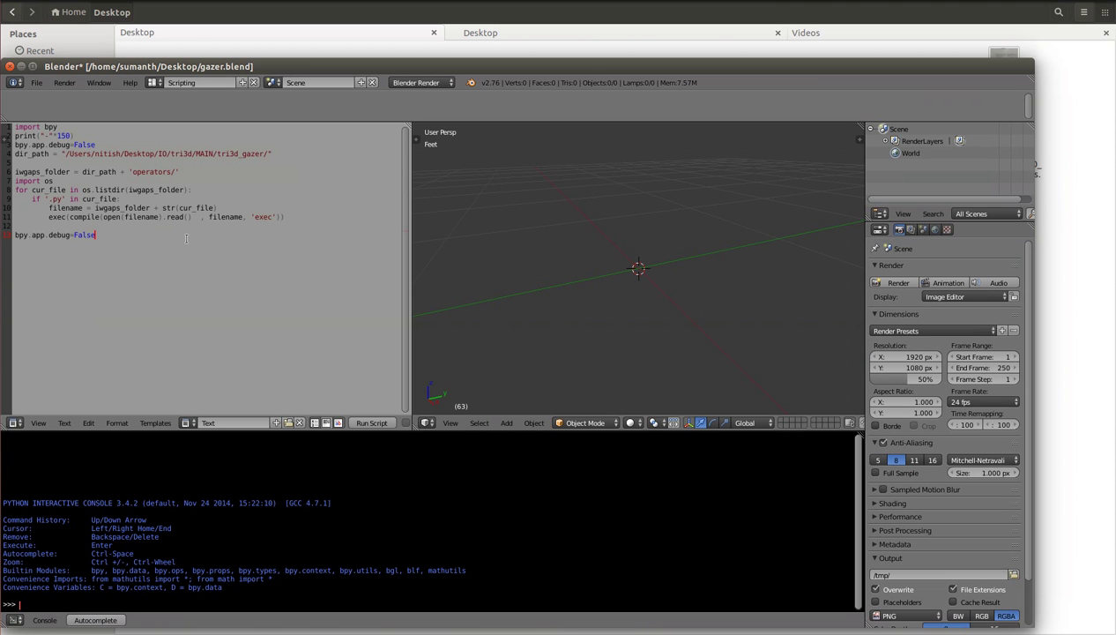
- Replace the script's dir_path value with the local tri3d_gazer folder path copied from the Sublime Text note, and save gazer.blend
left_click_drag(275, 153, 60, 153)
key("BackSpace")
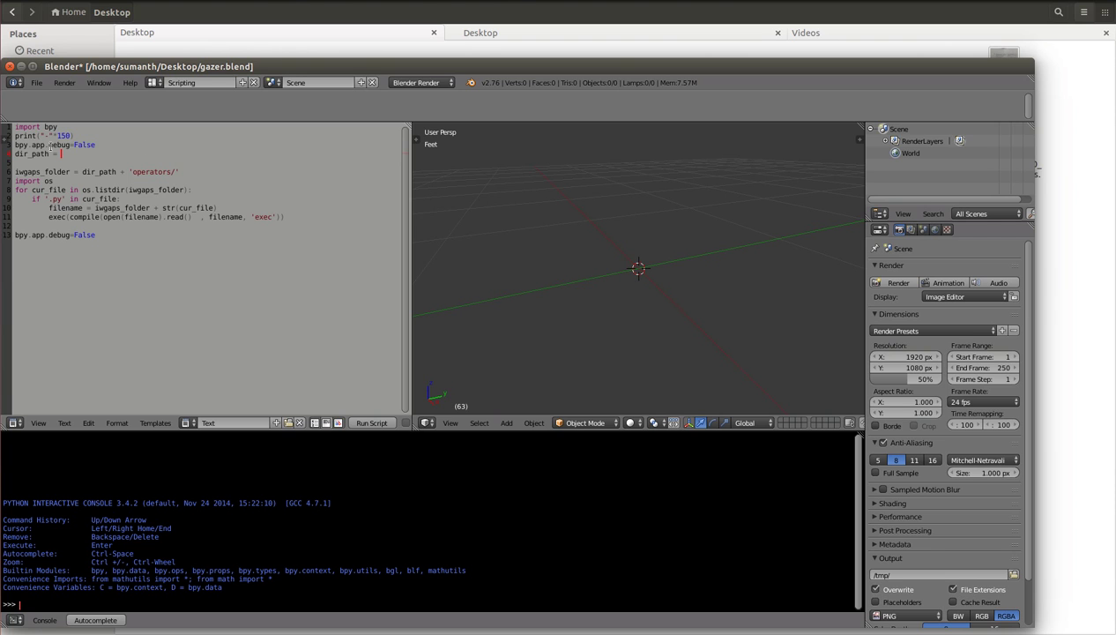
key("alt+Tab")
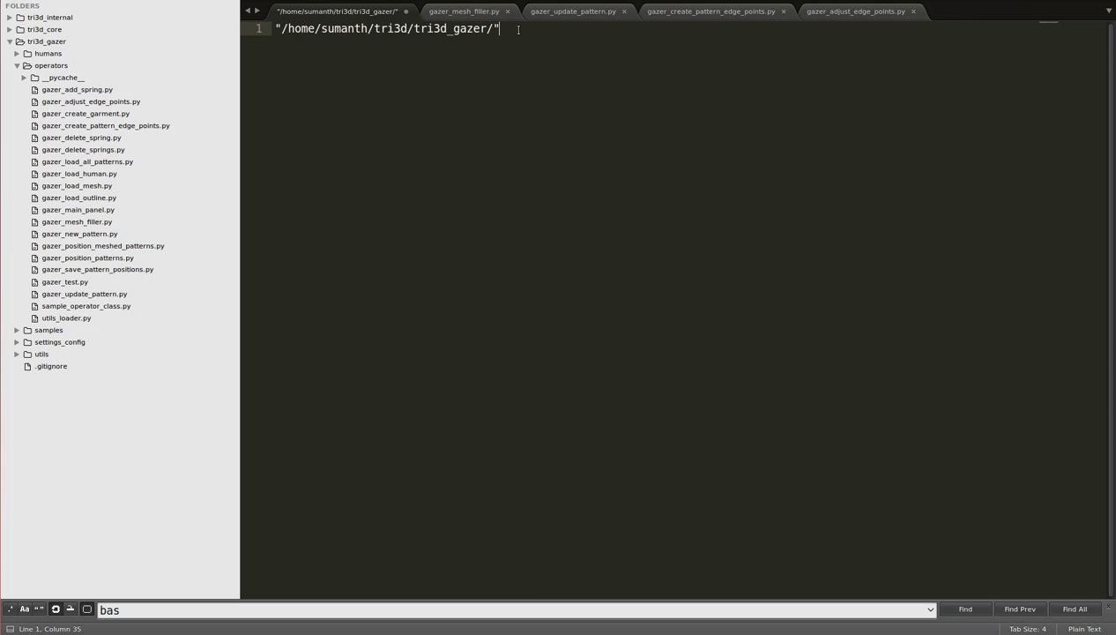
key("ctrl+a")
key("ctrl+c")
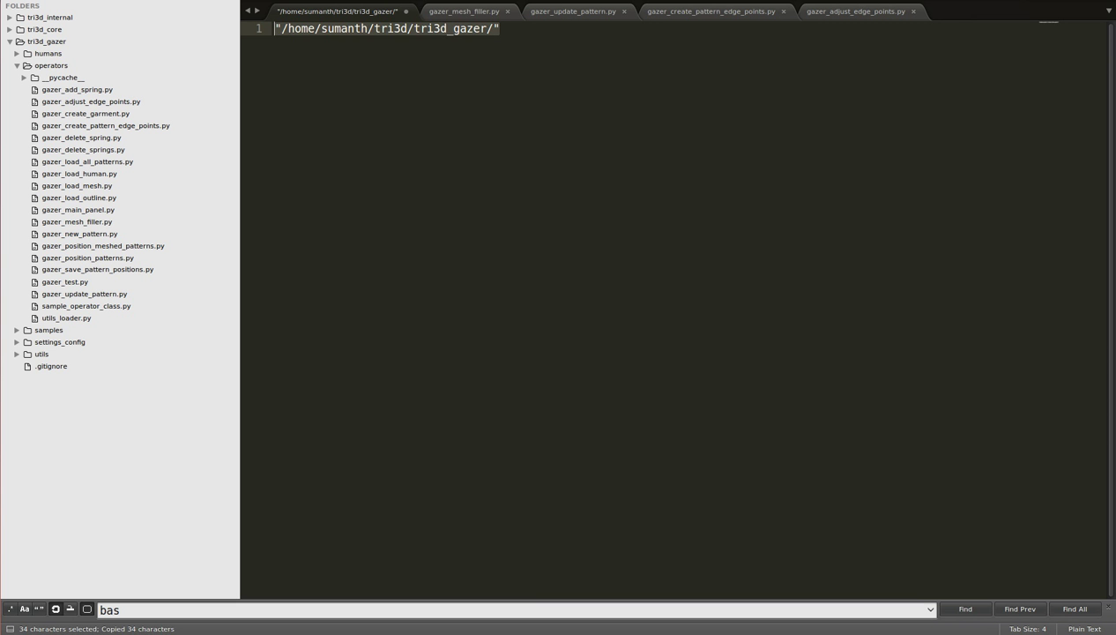
key("alt+Tab")
key("ctrl+v")
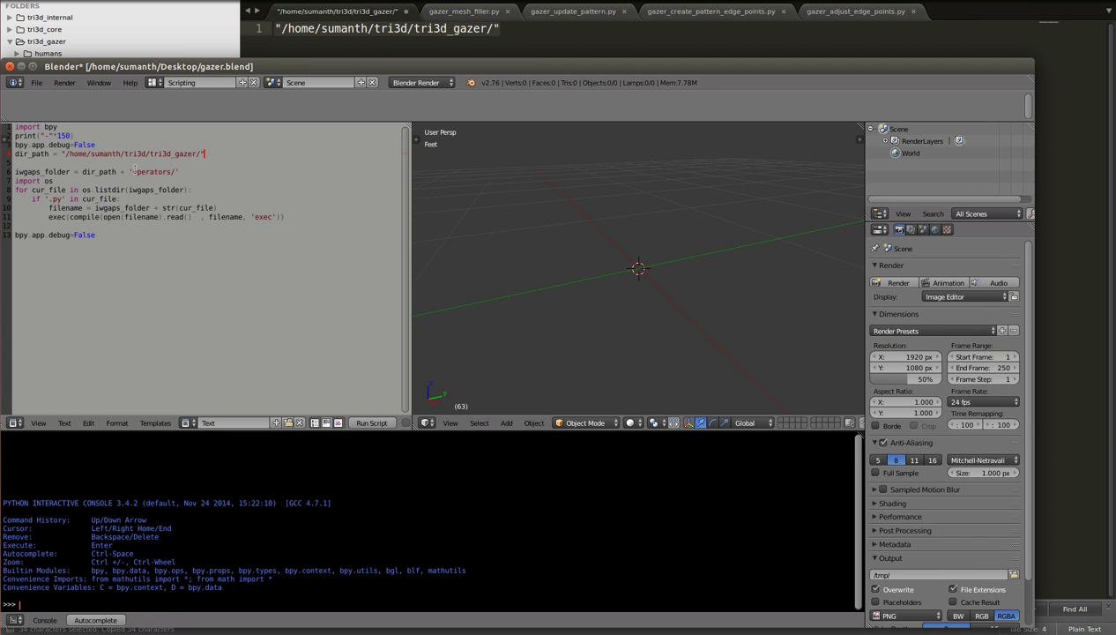
key("ctrl+s")
- Show the tool shelf in the 3D view and widen the view by narrowing the text editor
left_click(181, 186)
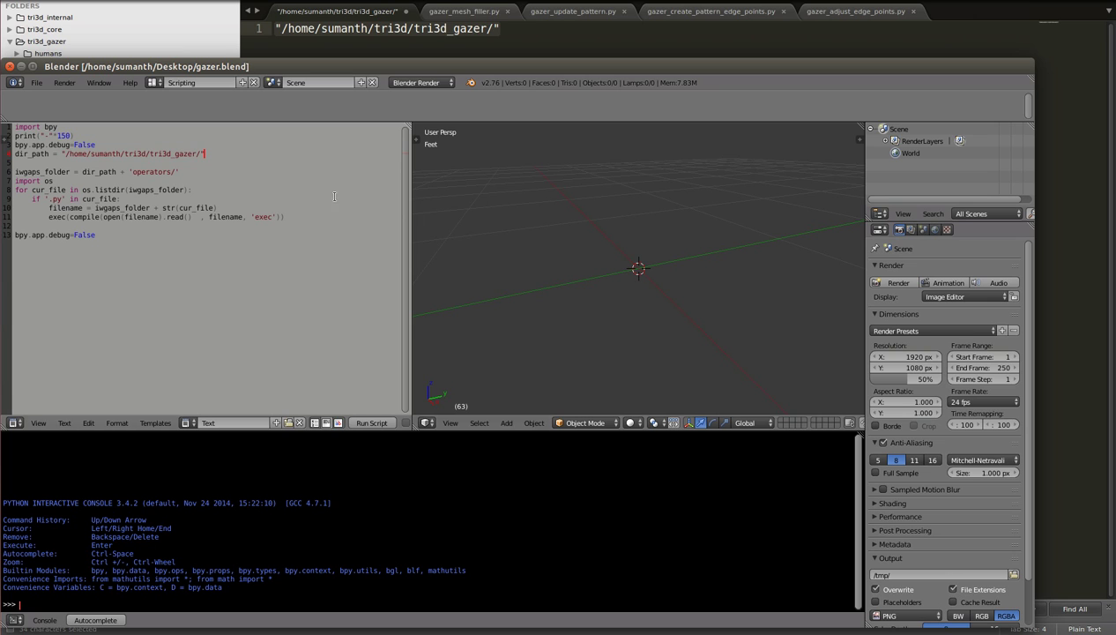
key("t")
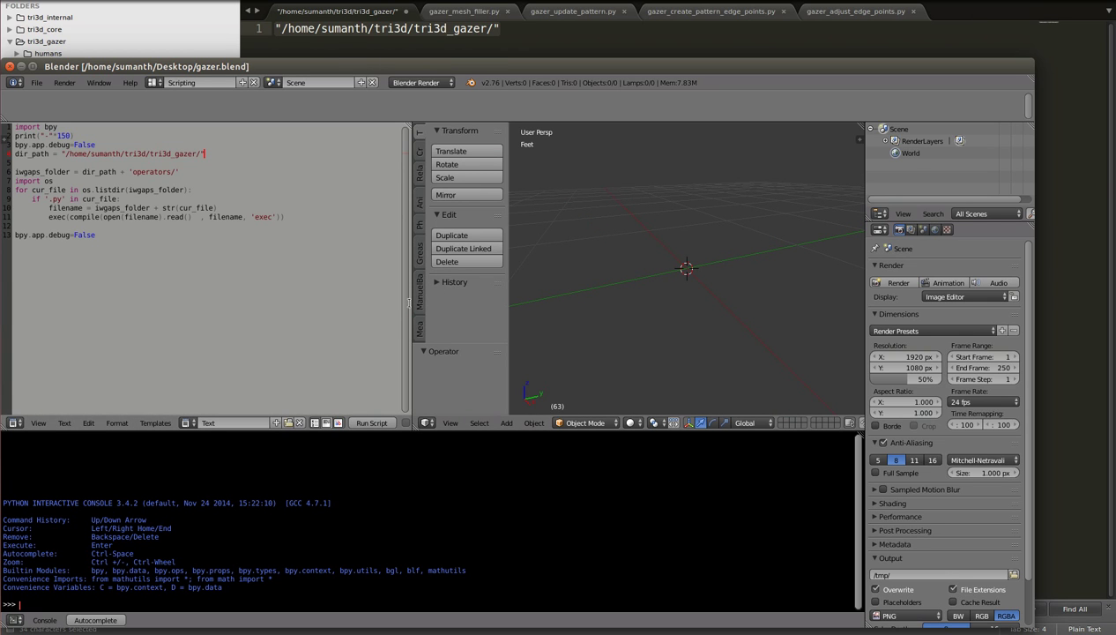
left_click_drag(409, 301, 255, 300)
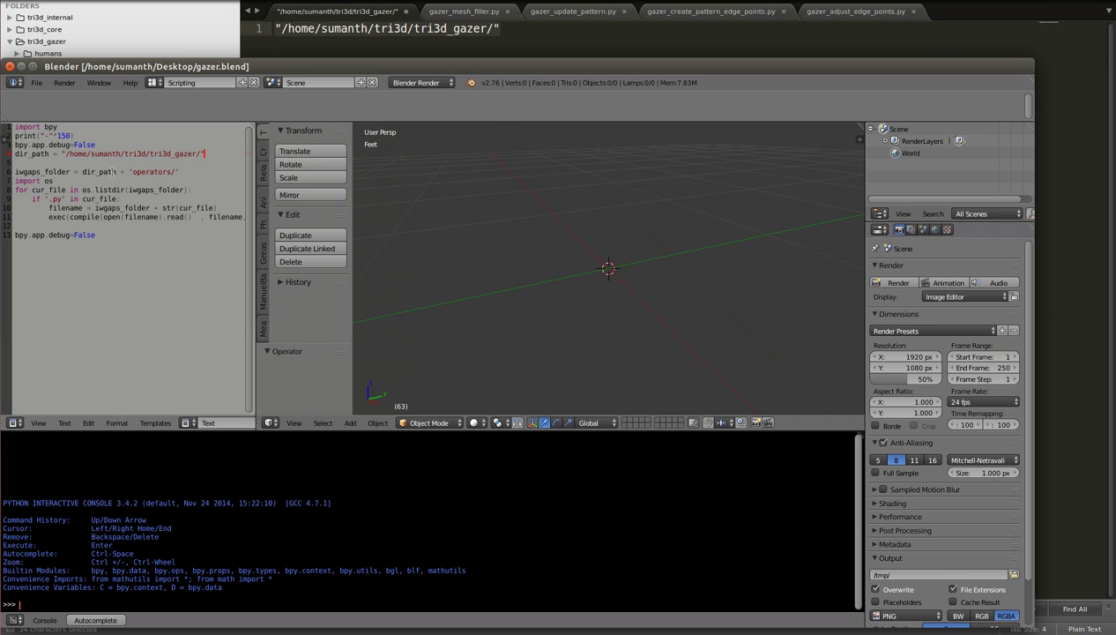
- Run the loader script and display the gazer add-on's Human and Garment tools in the tool shelf
scroll(125, 422, "down", 3)
scroll(132, 388, "down", 1)
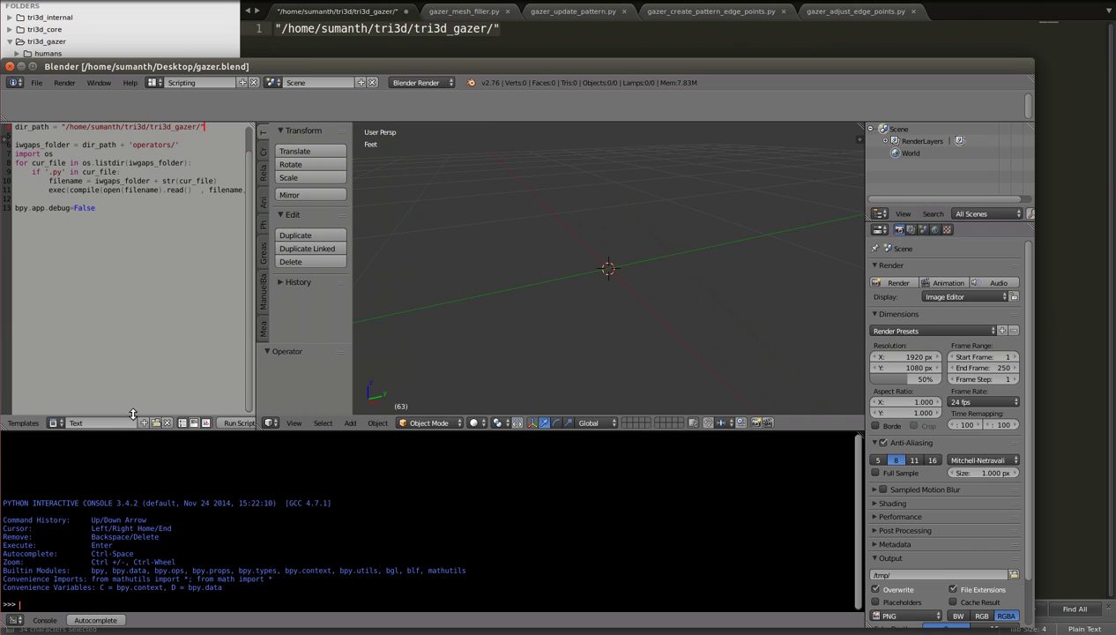
left_click(228, 423)
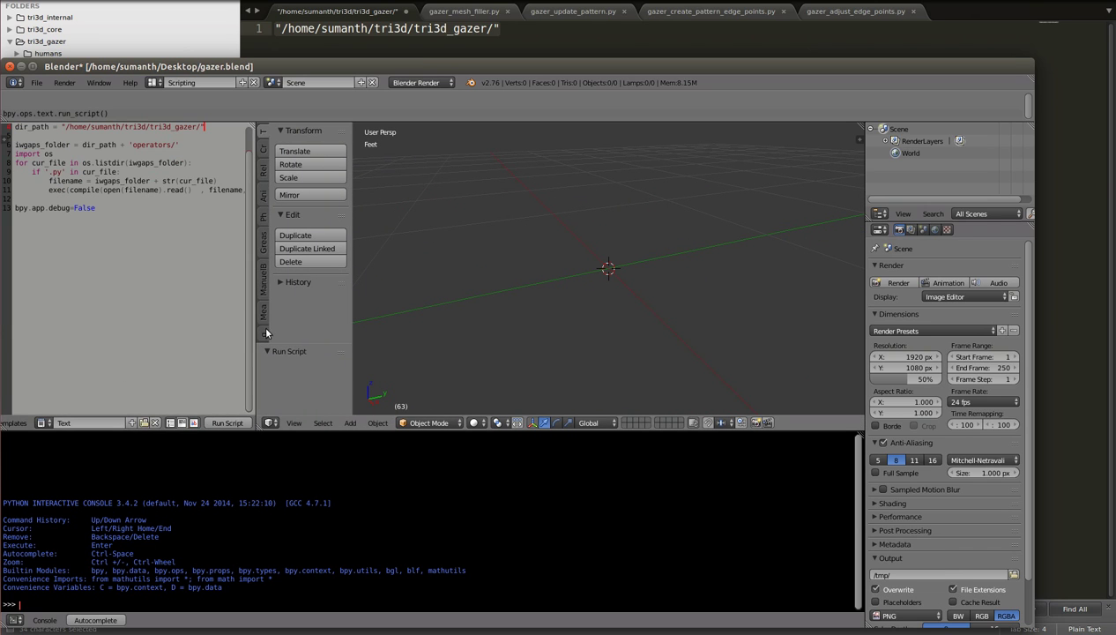
scroll(266, 333, "down", 3)
scroll(266, 331, "down", 5)
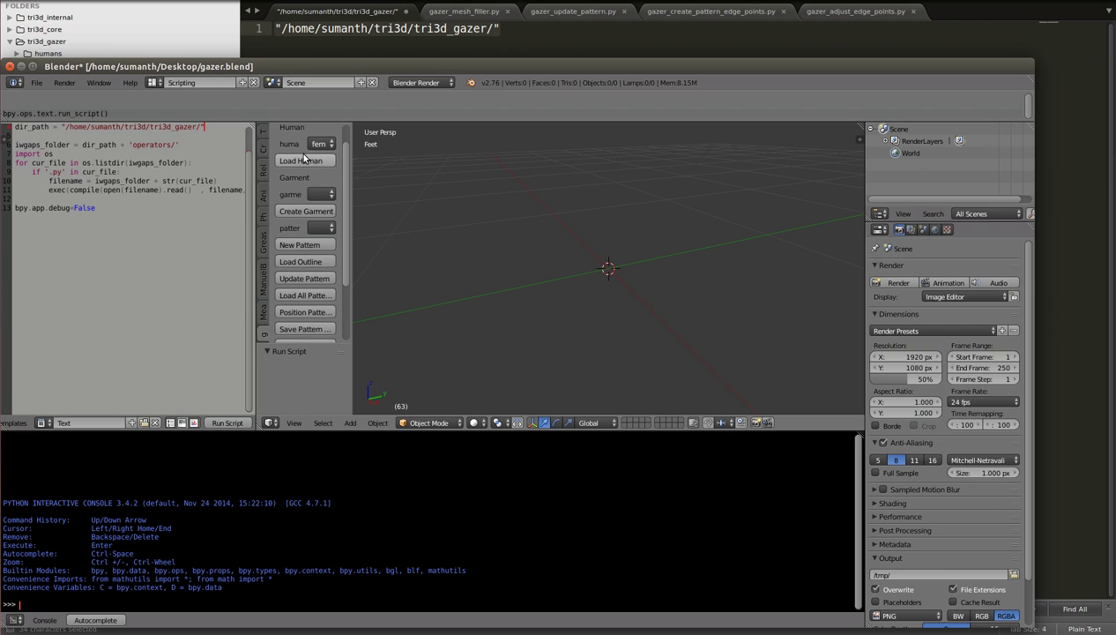
- Widen the tool shelf, switch the 3D view to the top view, and load the female_big human
left_click_drag(352, 180, 393, 181)
scroll(326, 181, "up", 2)
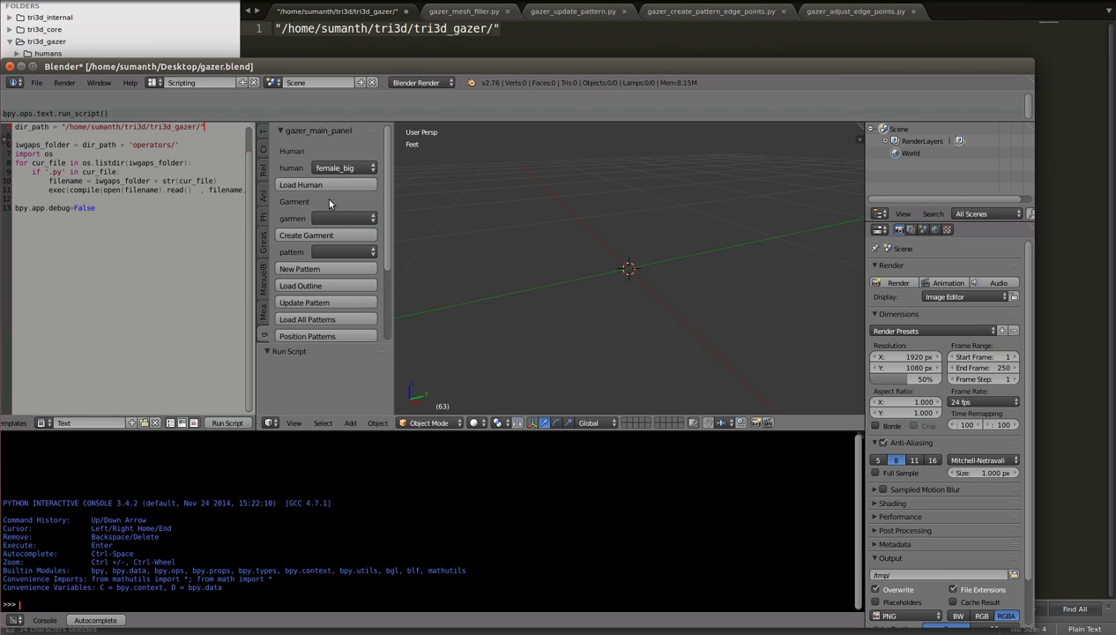
key("KP_7")
left_click(343, 168)
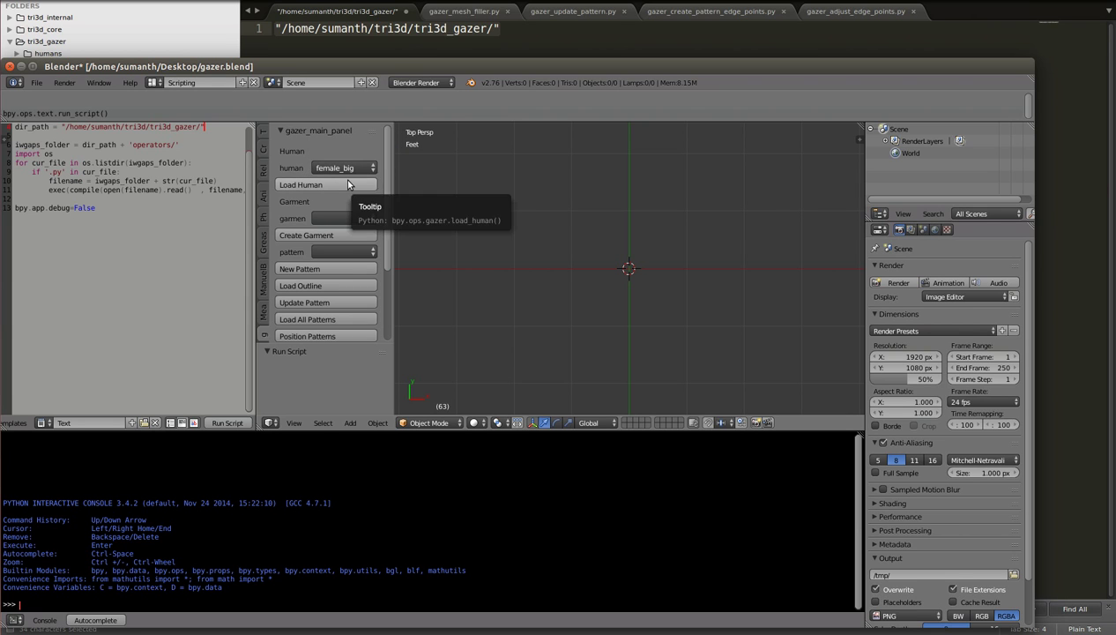
left_click(347, 183)
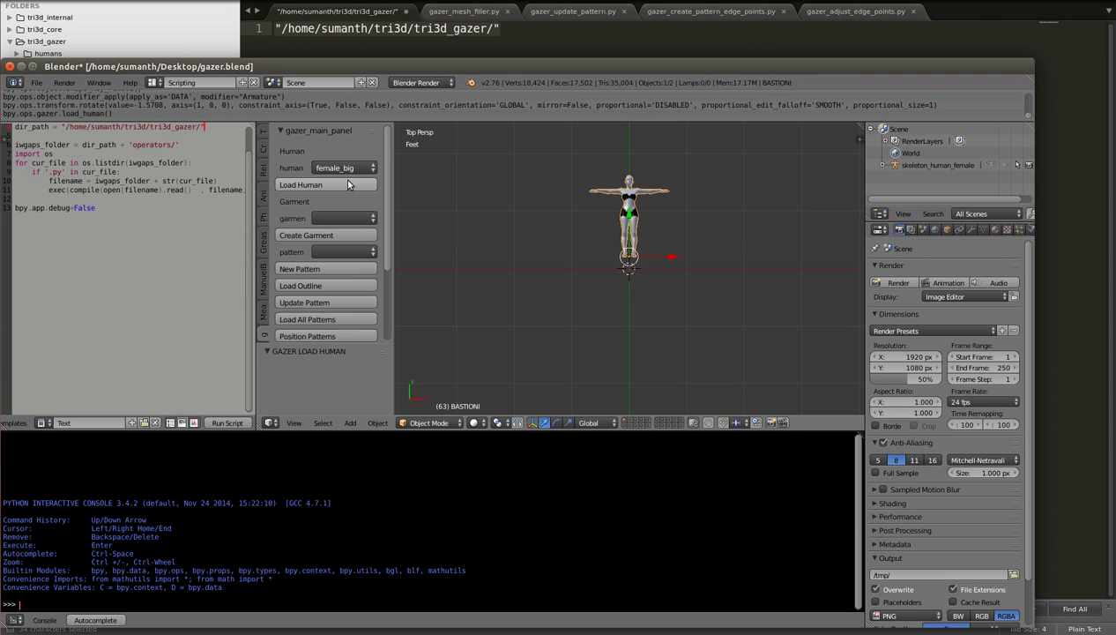
- Move the human model down about 2.46 inches along Y so its feet sit near the origin
key("g")
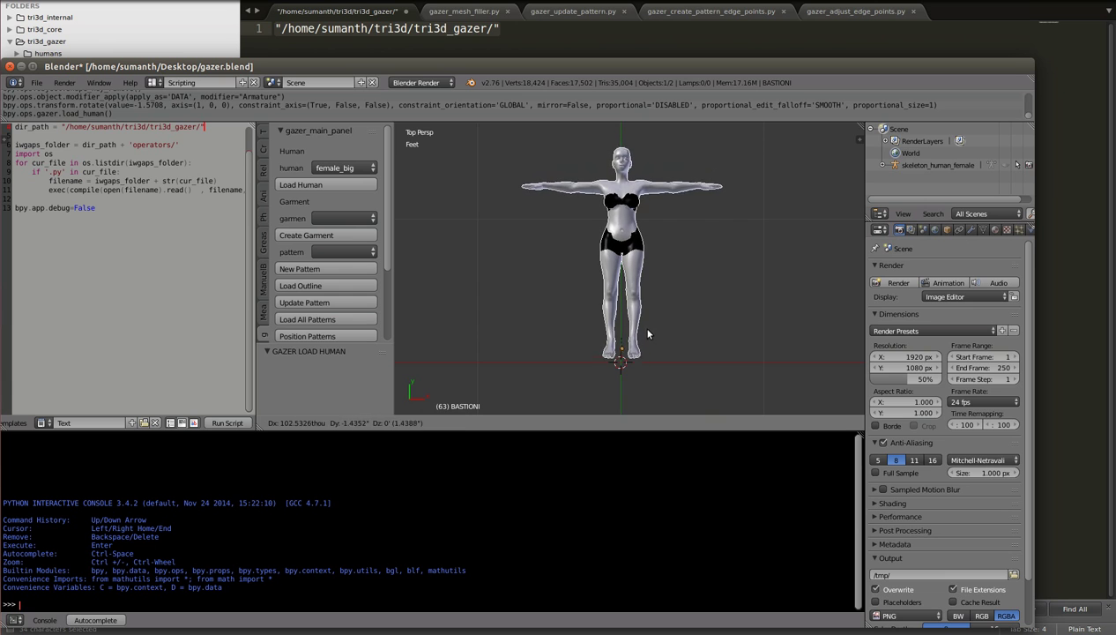
left_click(639, 315)
key("KP_Decimal")
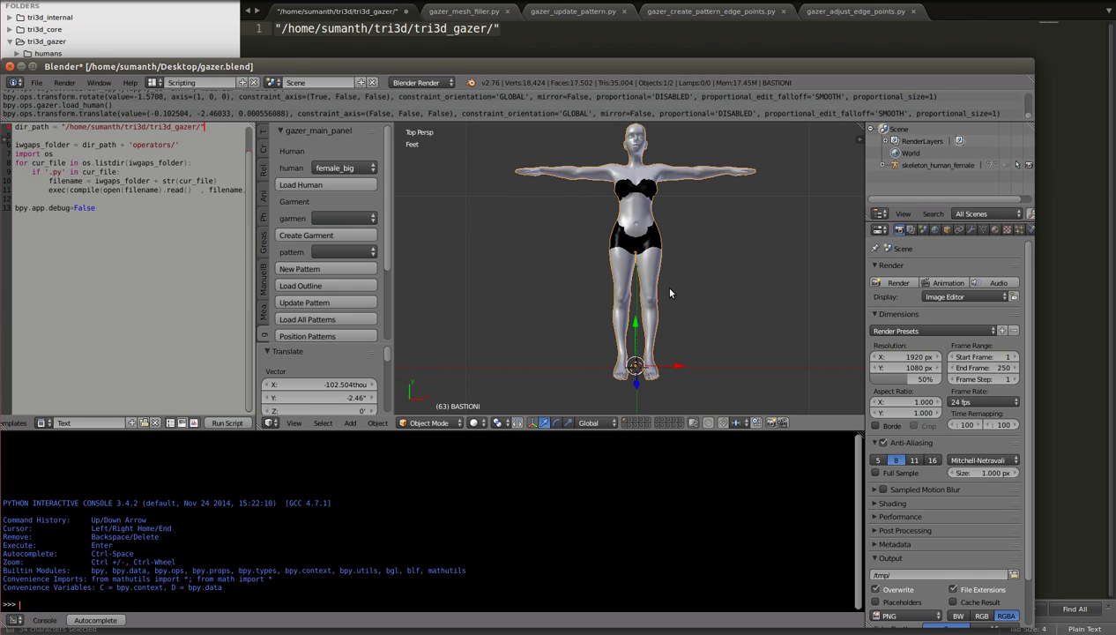
- Switch to an orthographic view, maximize the Blender window, and enlarge the 3D view by shrinking the Python console and text editor
key("KP_5")
double_click(639, 66)
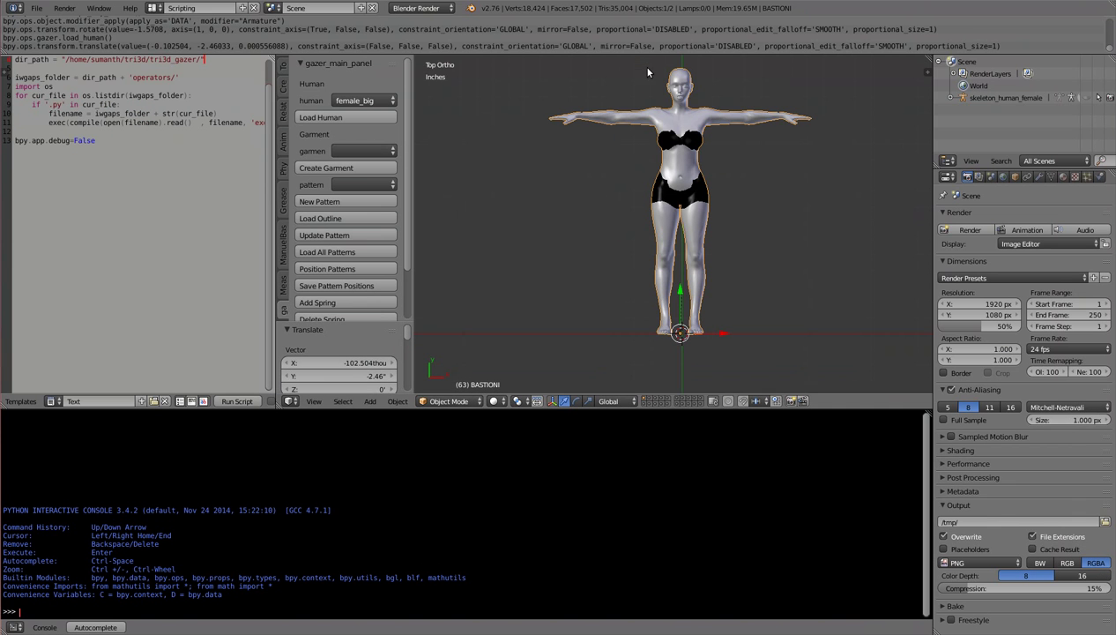
left_click_drag(514, 409, 516, 578)
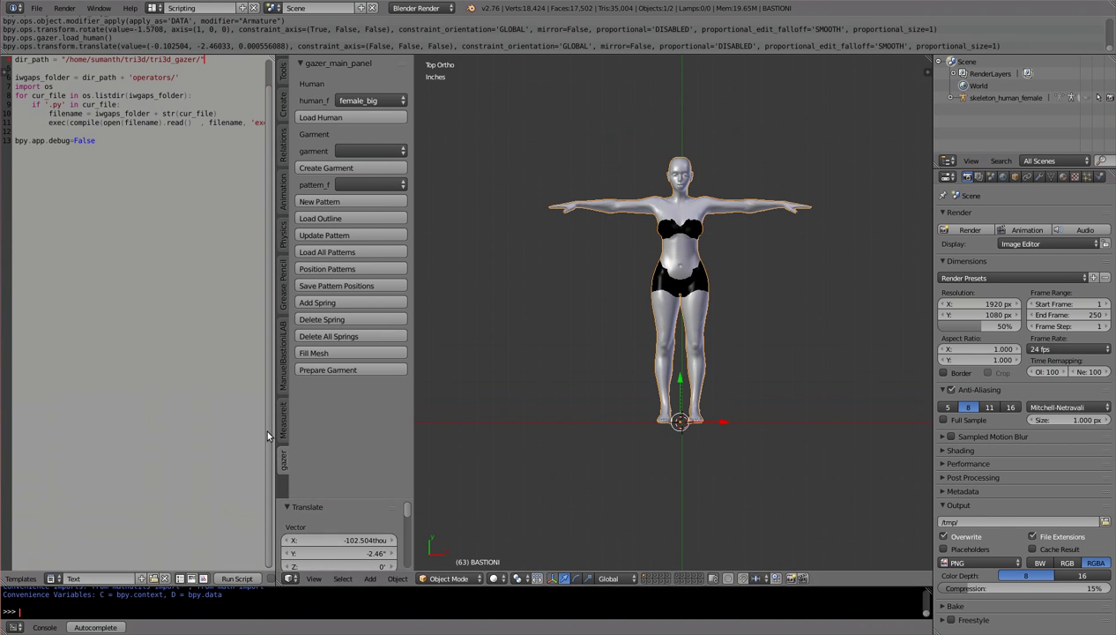
left_click_drag(275, 425, 51, 422)
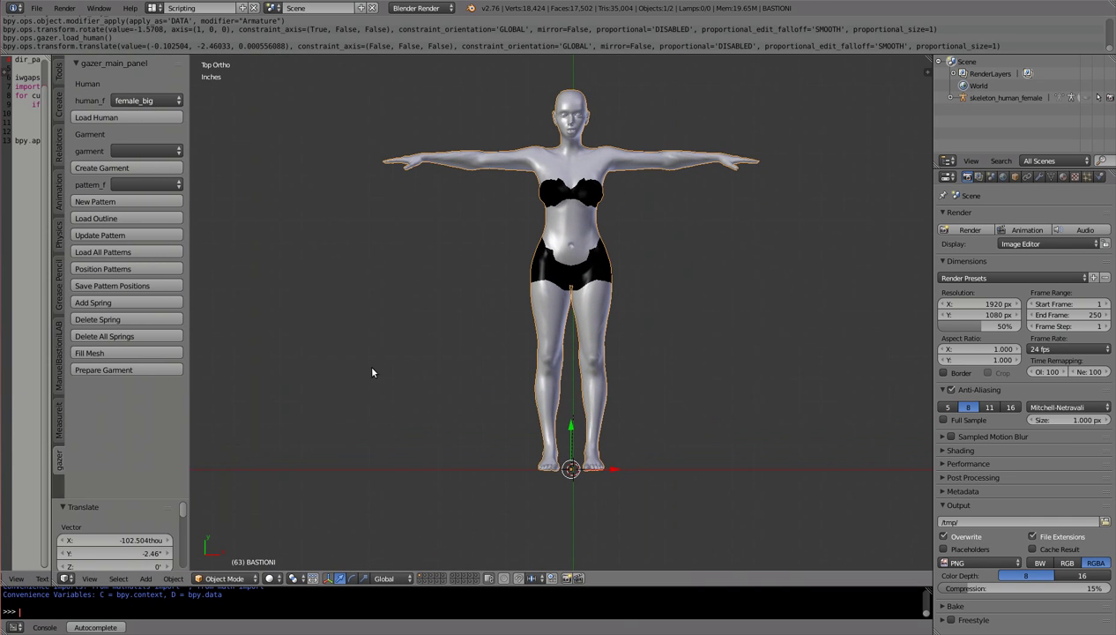
- Create a new garment, check its folder under tri3d/tri3d_gazer/settings_config in the file manager, and return to Blender
left_click(139, 163)
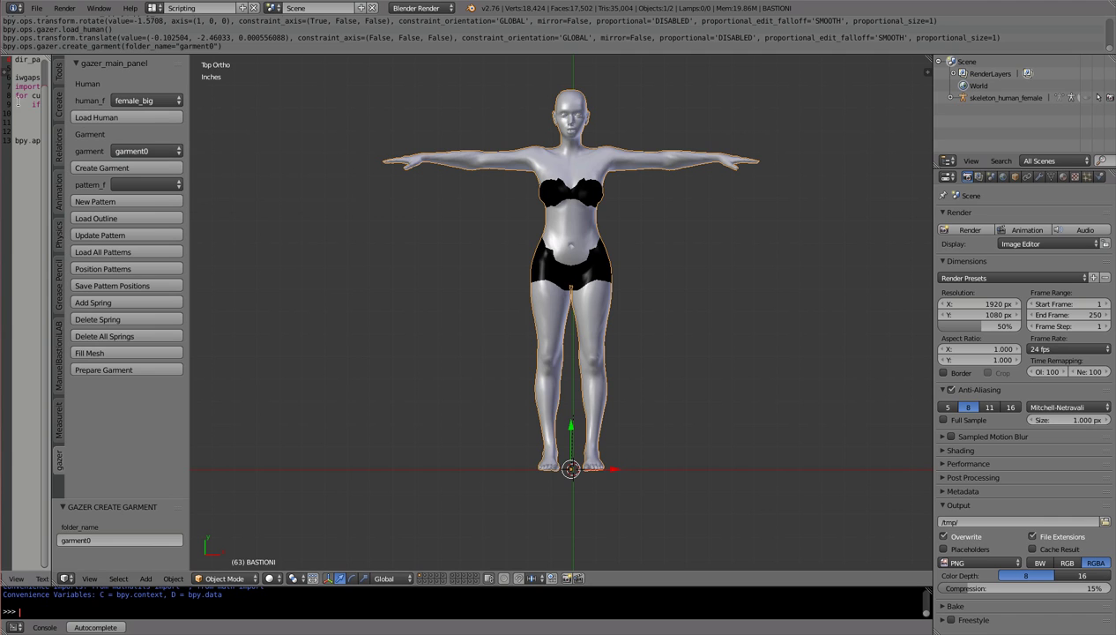
key("alt+Tab")
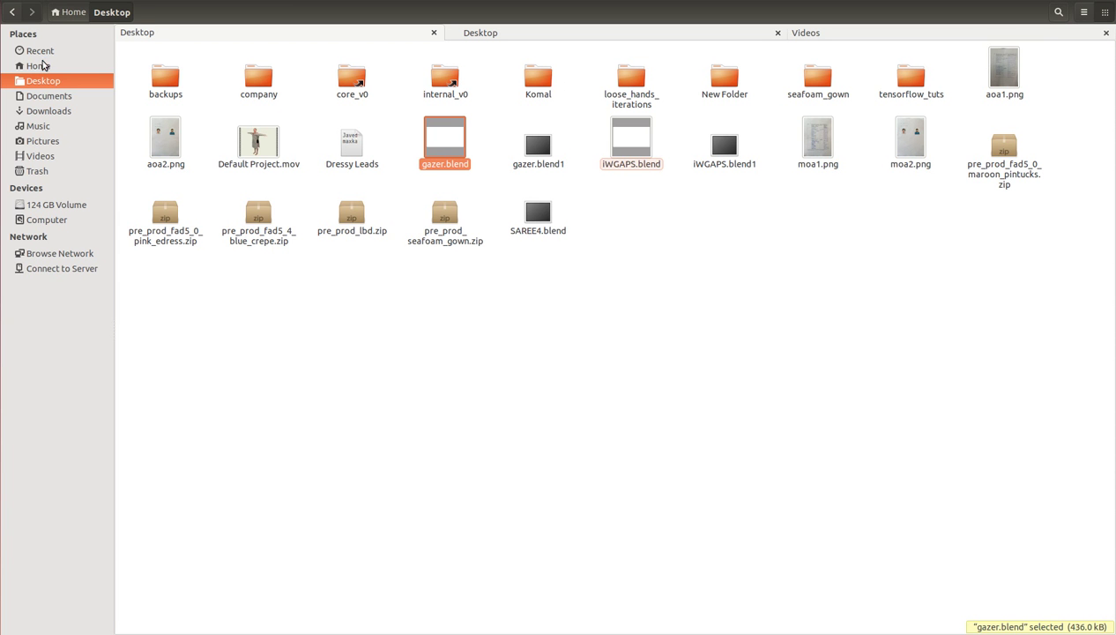
left_click(40, 66)
double_click(265, 137)
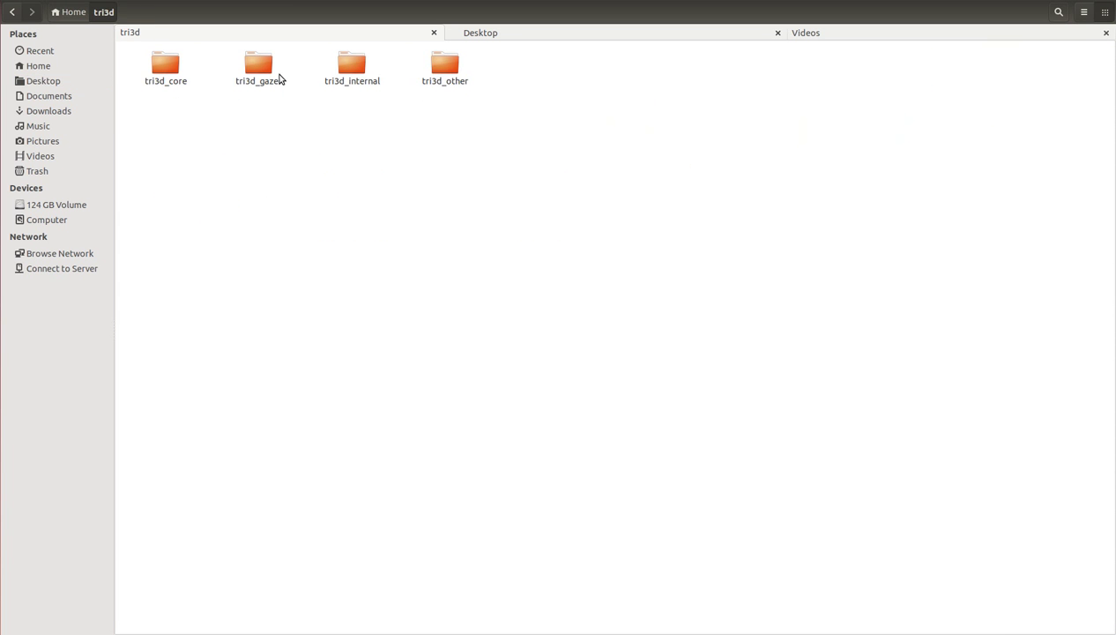
double_click(258, 66)
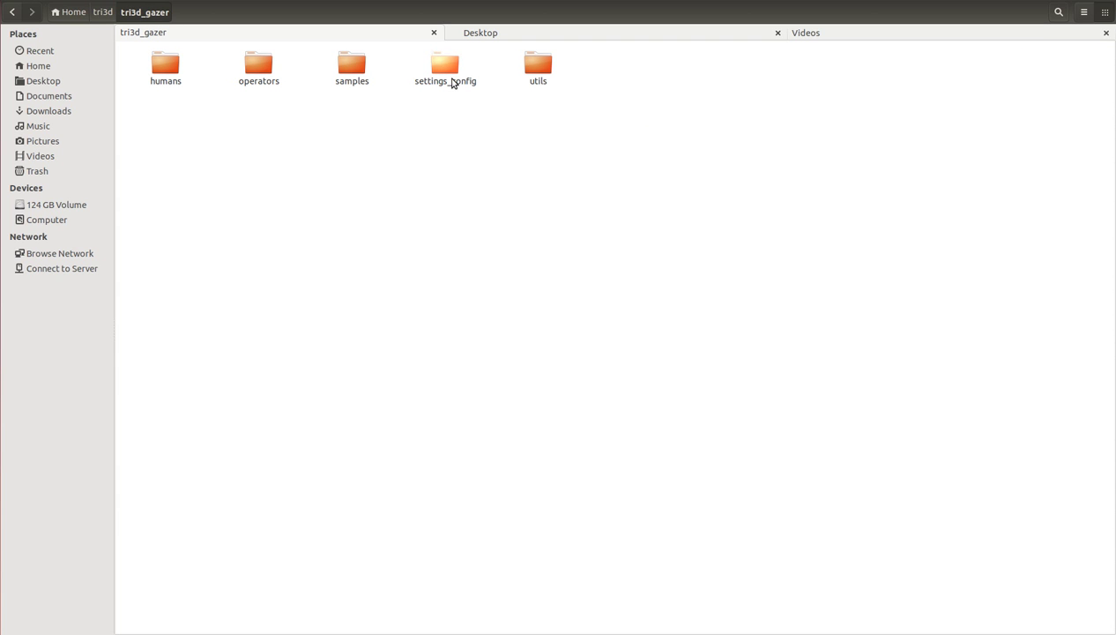
double_click(452, 83)
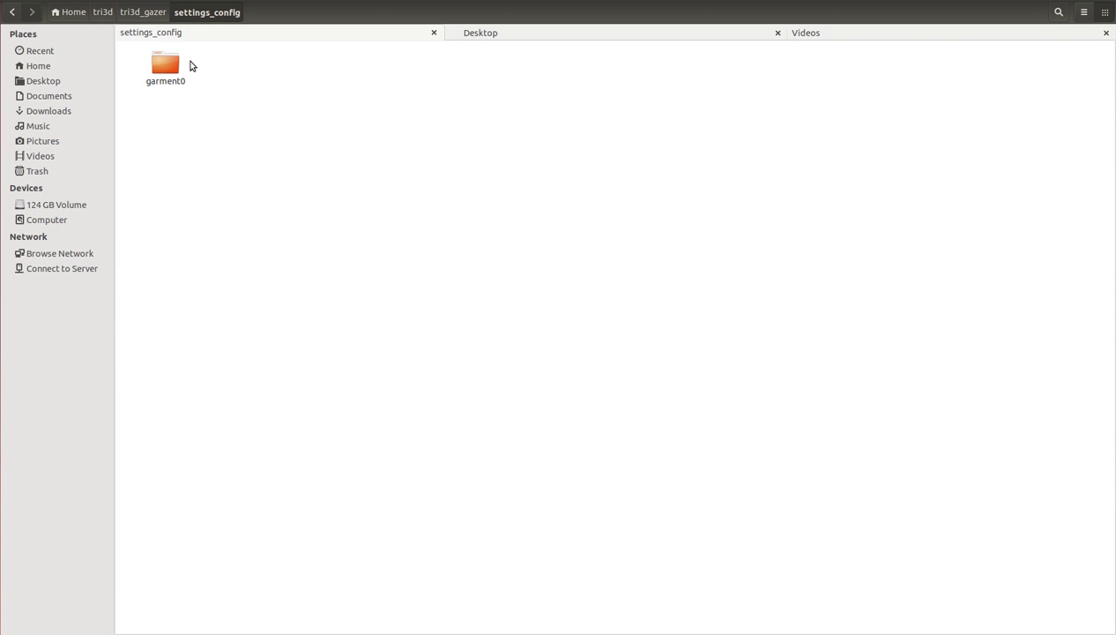
key("alt+Tab")
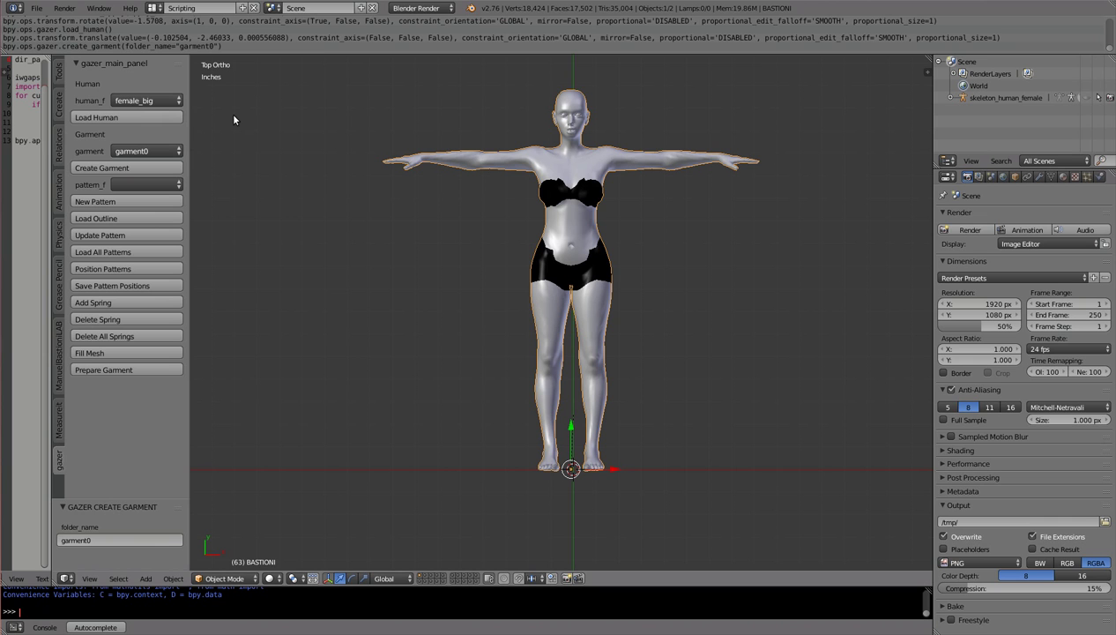
- Add a new pattern to garment0, check the garment's pattern folder in the file manager, and return to Blender
left_click(142, 166)
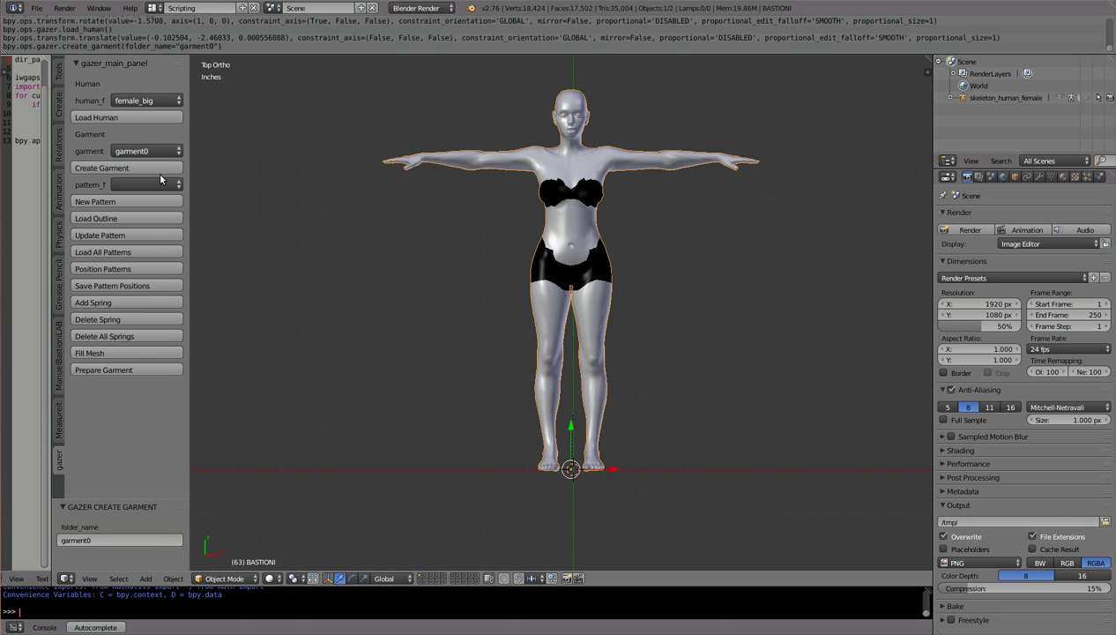
left_click(107, 202)
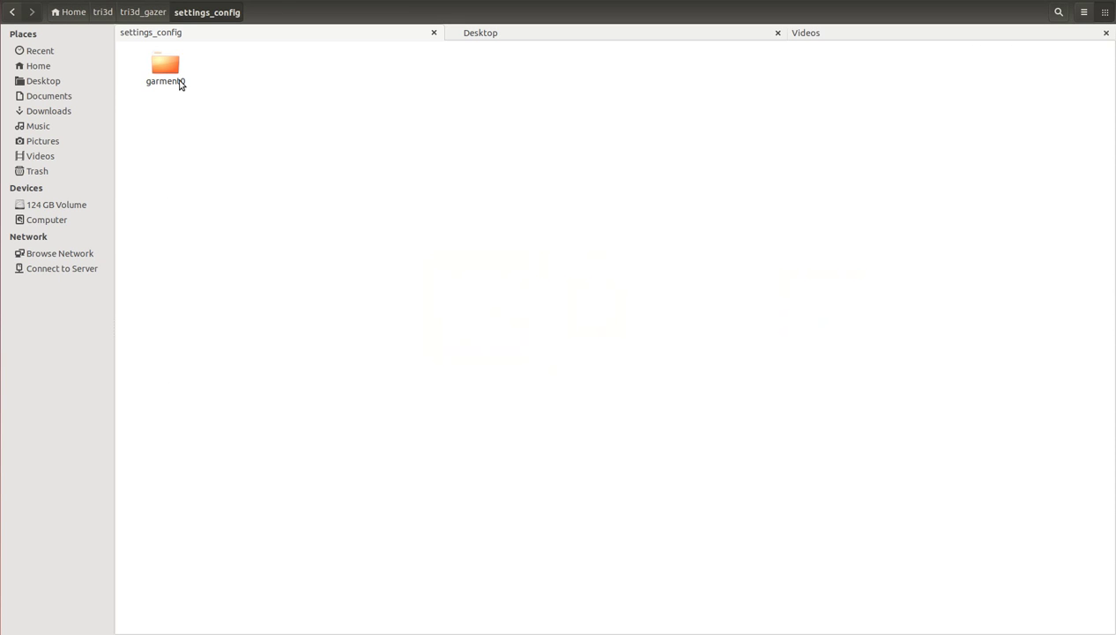
double_click(181, 83)
double_click(262, 88)
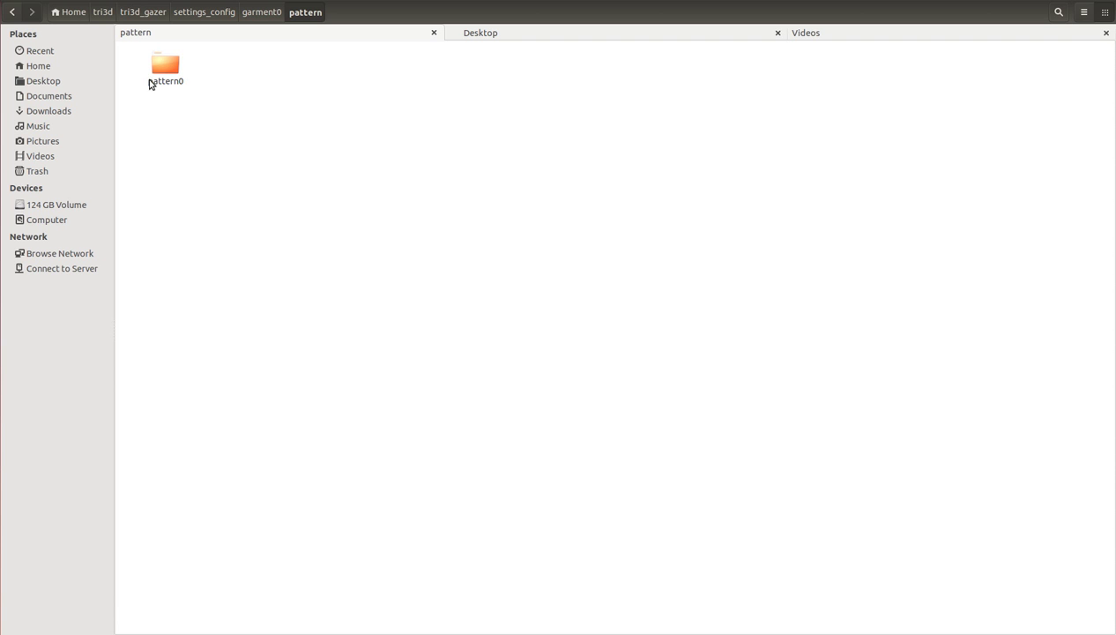
key("alt+Tab")
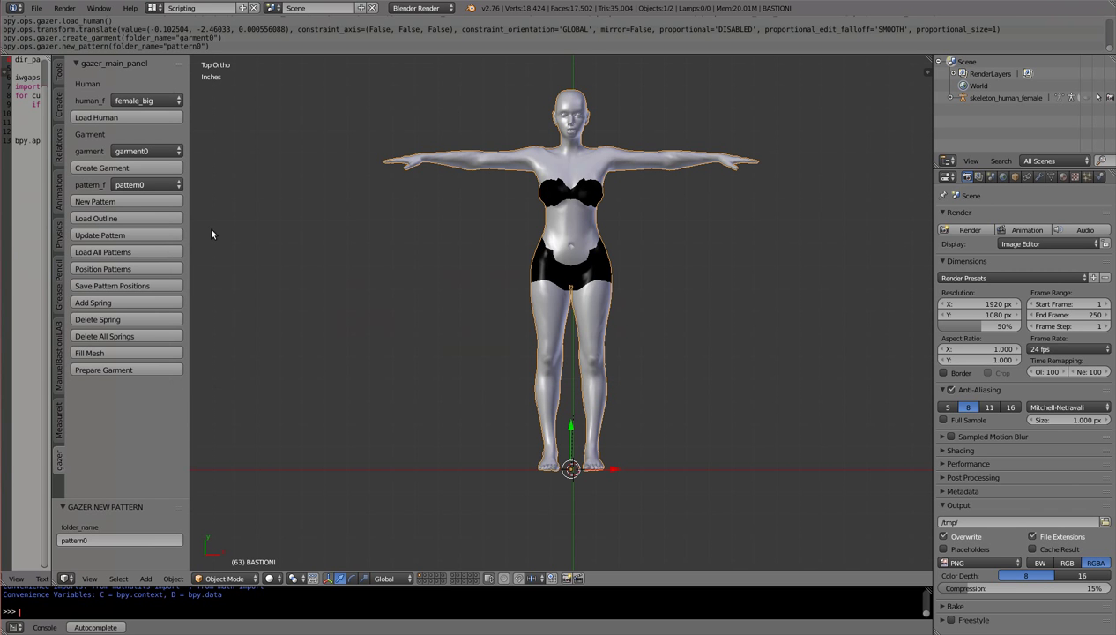
- Add a Bezier curve at the origin and enter Edit Mode on it
left_click(150, 188)
left_click(135, 185)
key("shift+a")
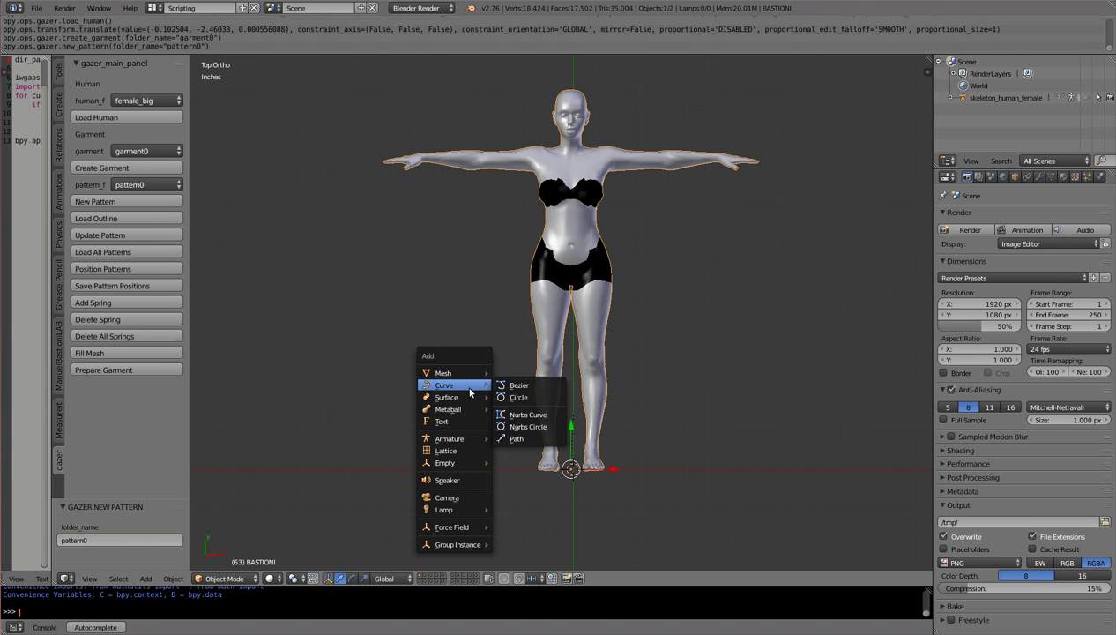
left_click(502, 385)
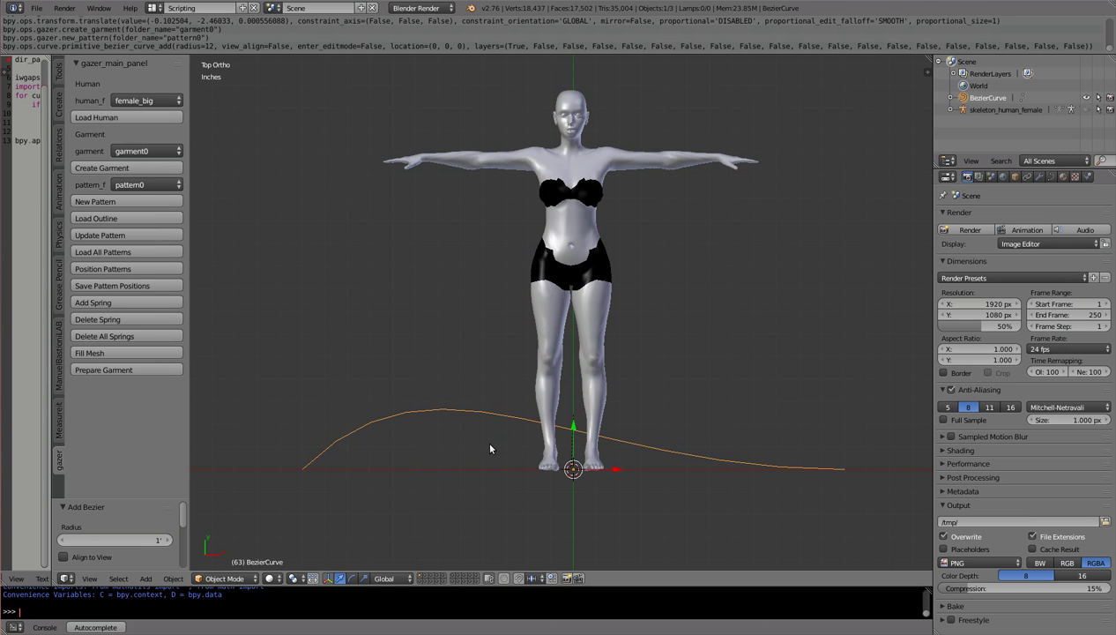
key("Tab")
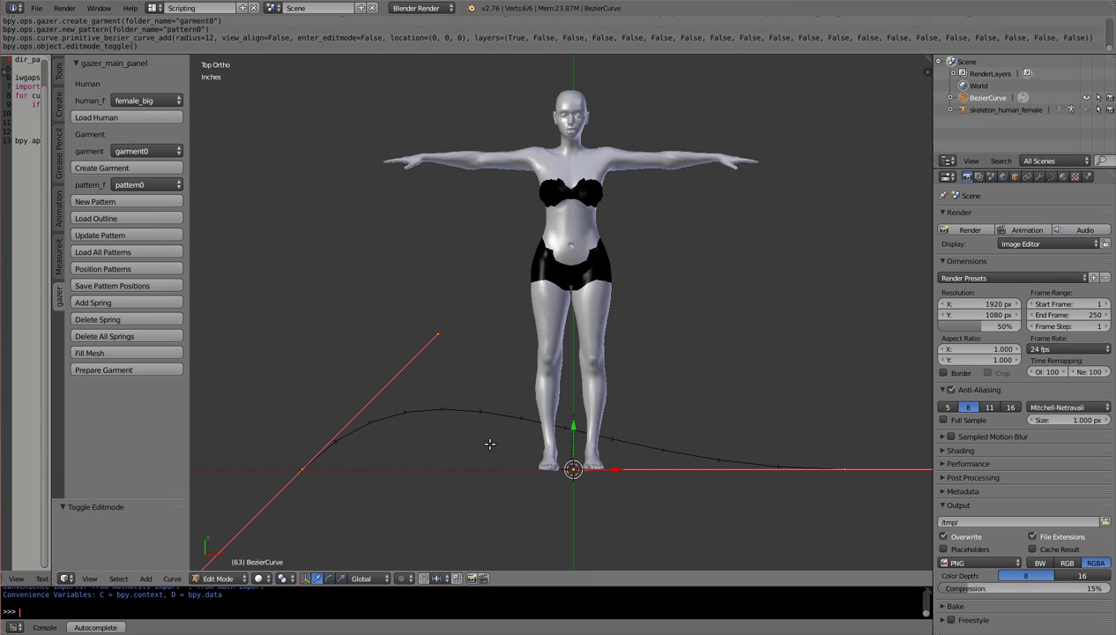
- Scale the curve's points by 0.2 and move them up about 5.3 inches to just above the model's knees
type("s")
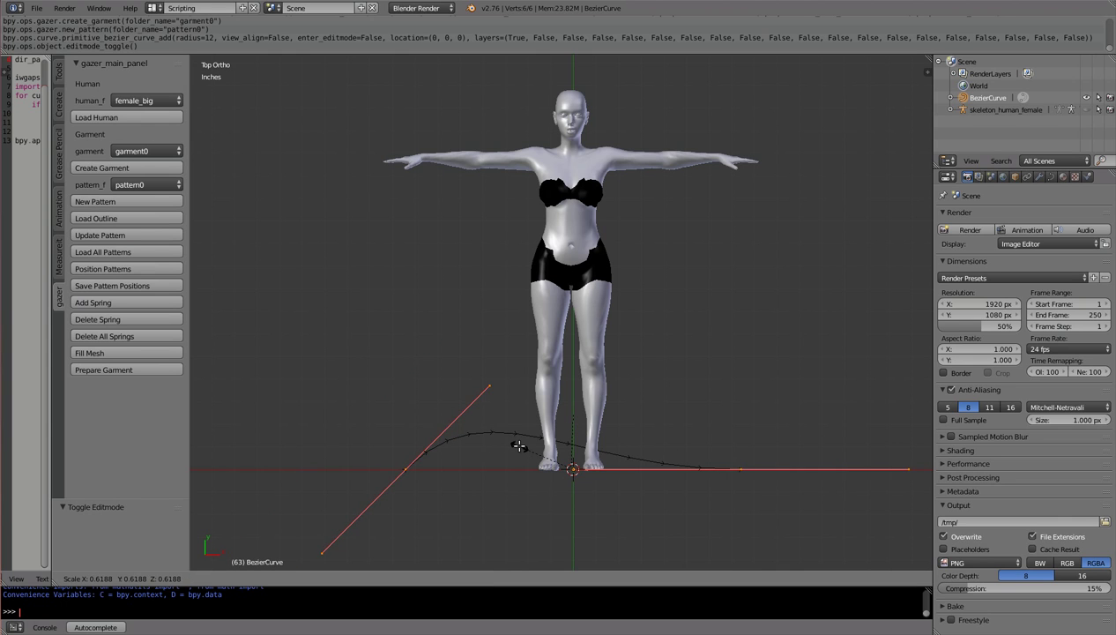
type("0.1")
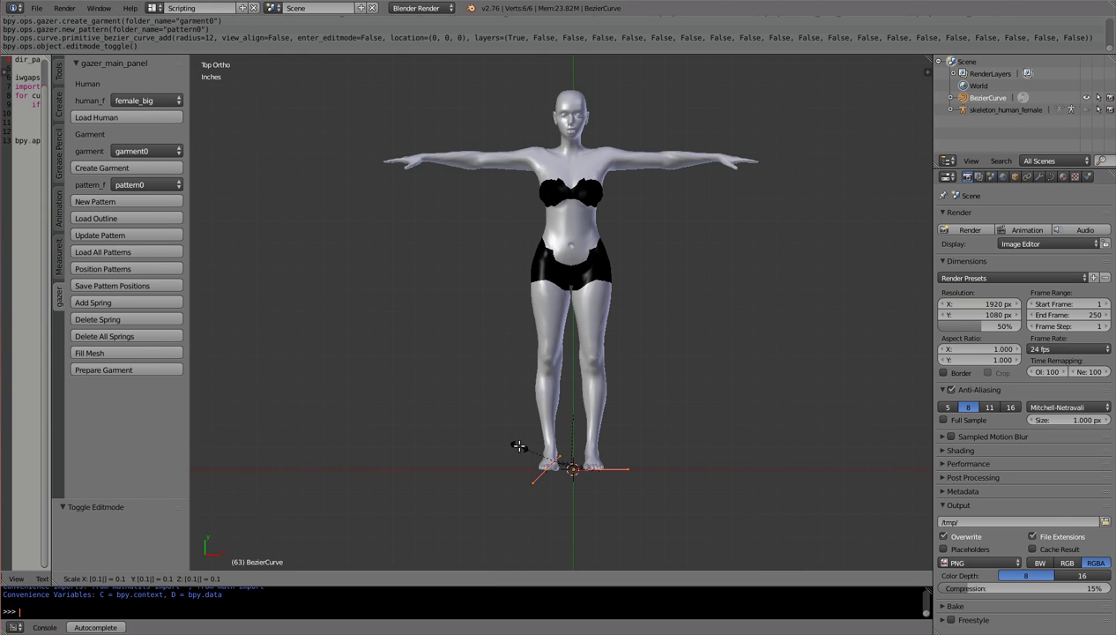
key("BackSpace")
key("BackSpace")
key("BackSpace")
type("0.2")
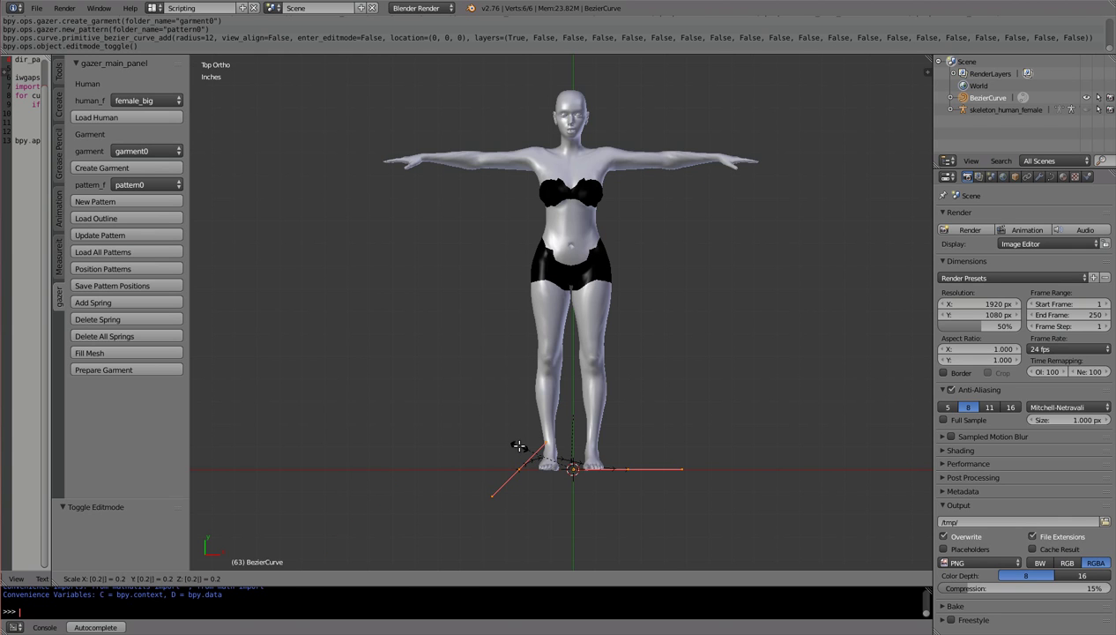
key("Return")
key("g")
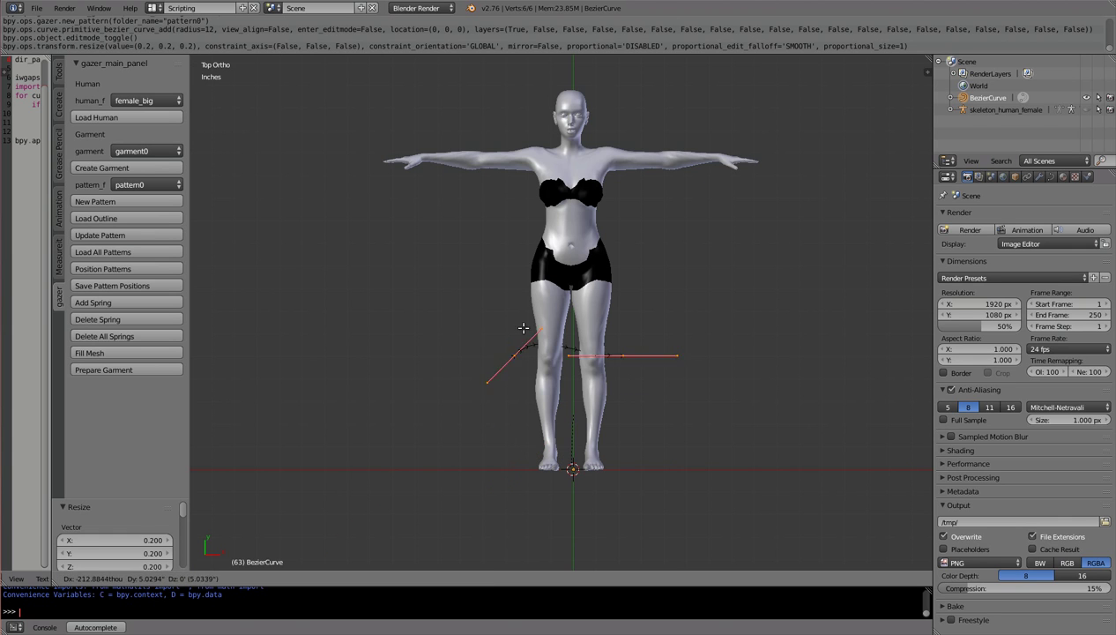
left_click(531, 337)
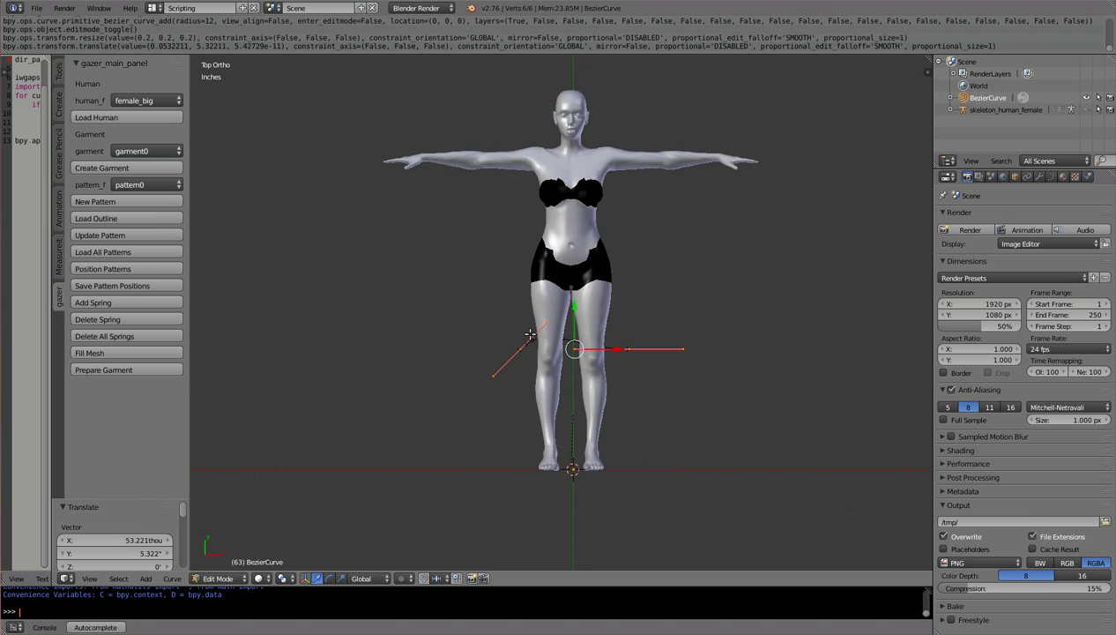
- Set the Bezier curve's Preview U resolution to 1
left_click(1050, 177)
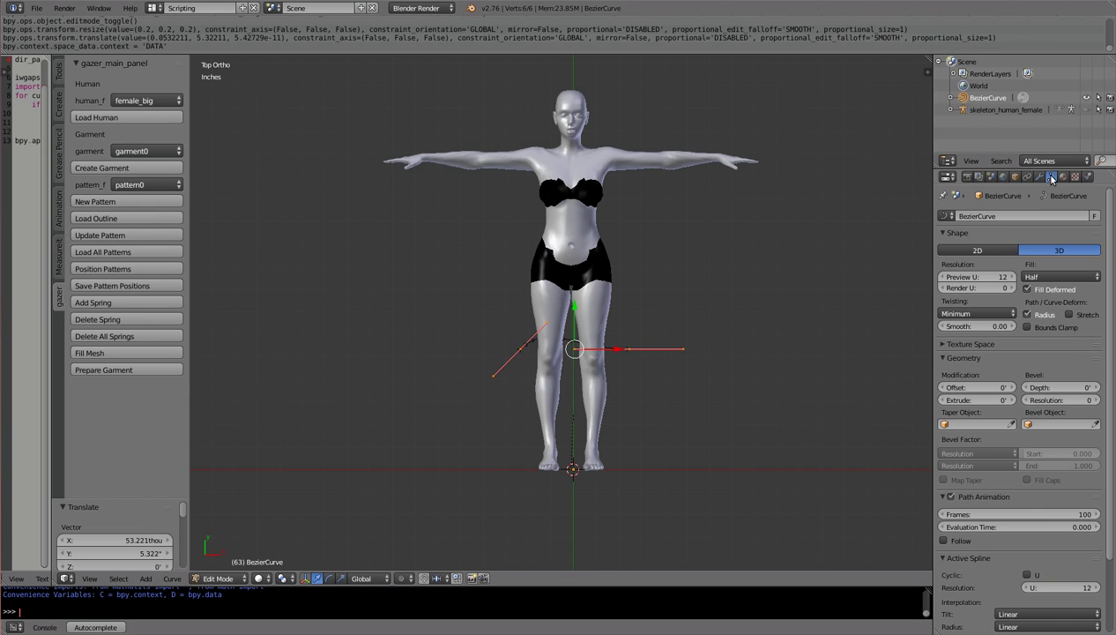
left_click(966, 276)
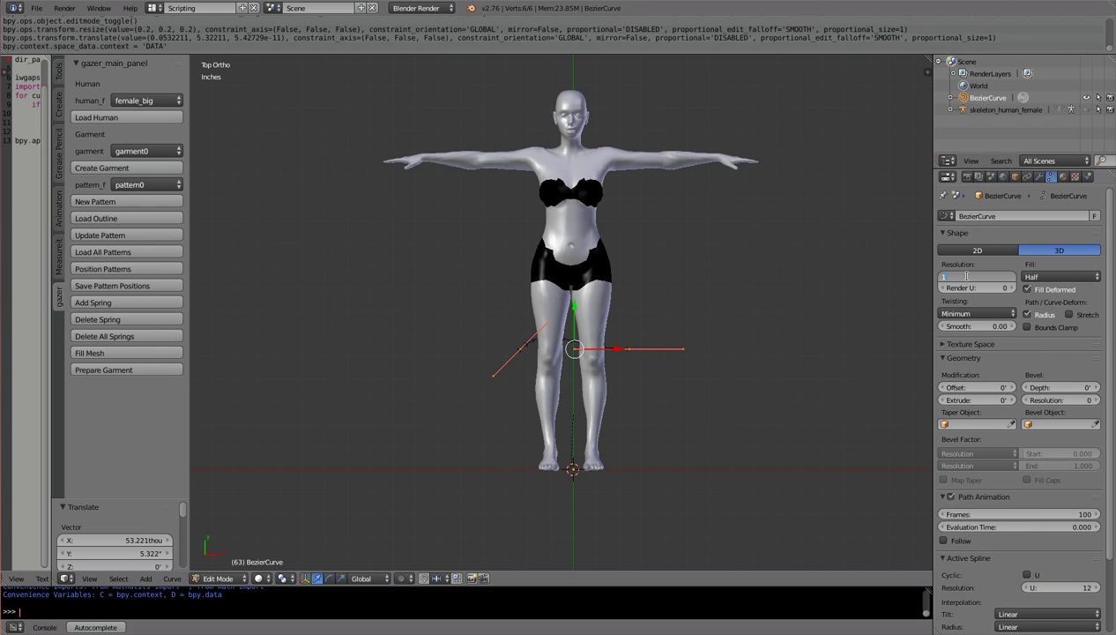
type("1")
key("Return")
- Select both control points of the curve and move them about 0.29 inches in the negative X direction
right_click(523, 346)
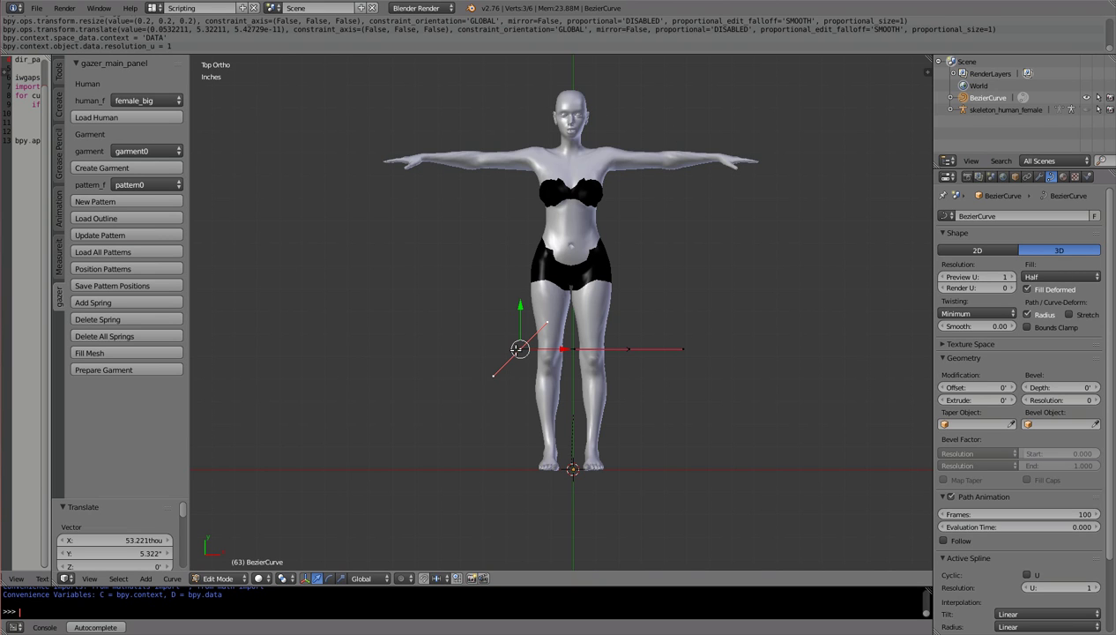
right_click(631, 349)
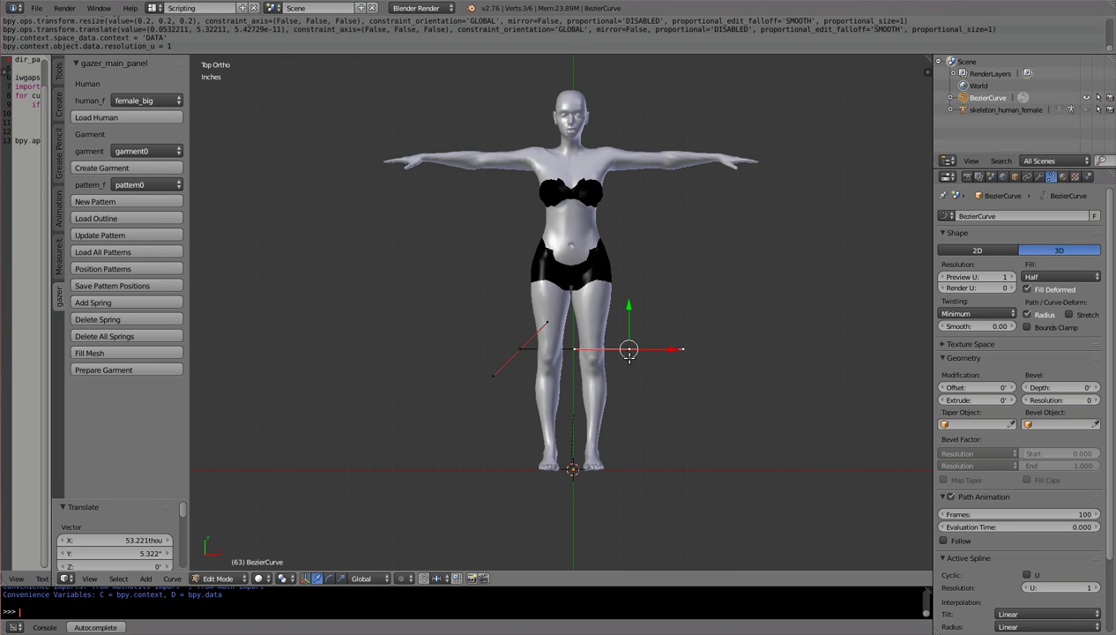
right_click(519, 349, "shift")
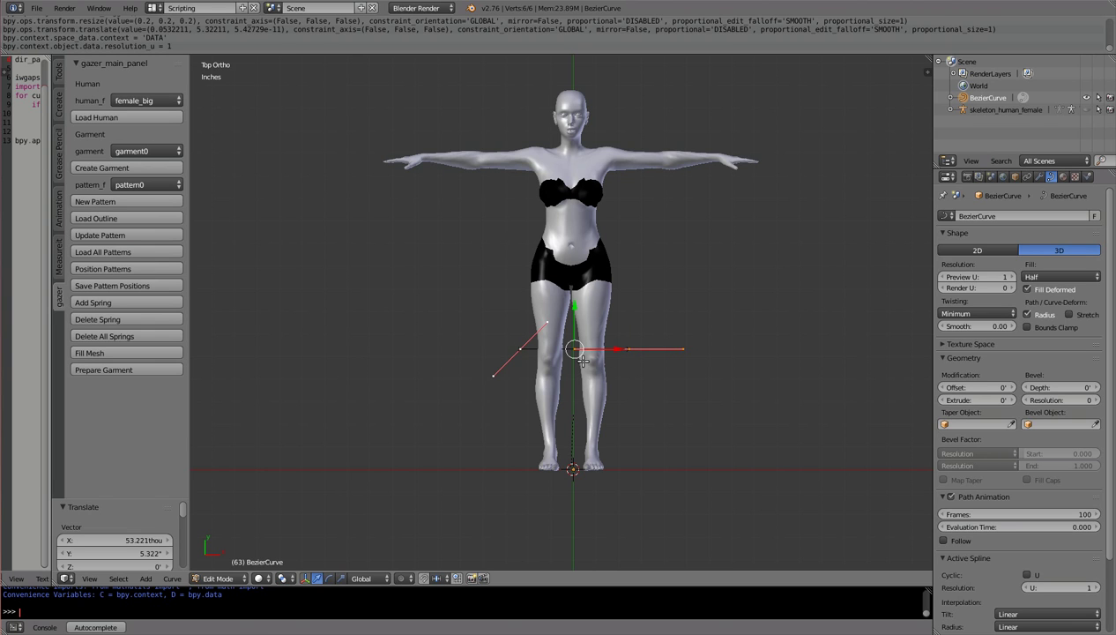
key("g")
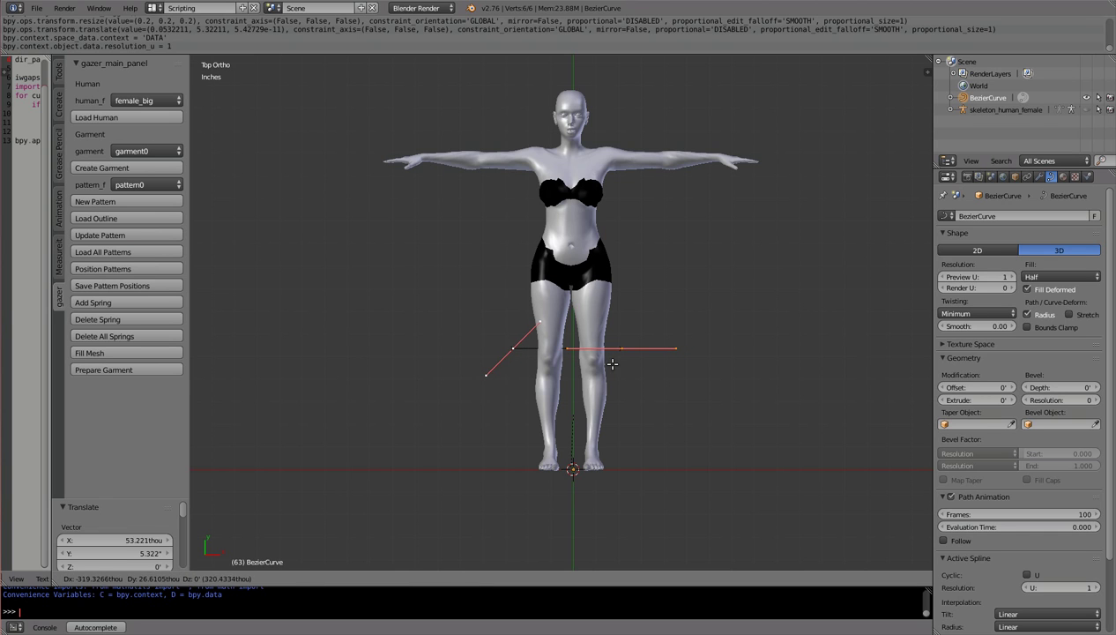
left_click(612, 364)
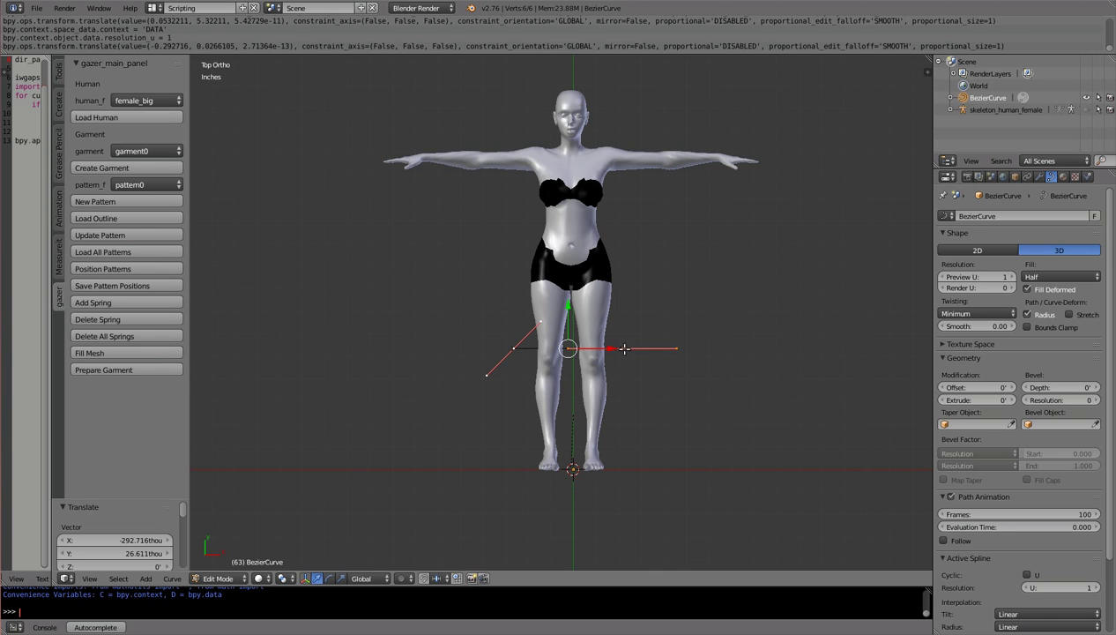
- Select the curve's end point on the positive X side and extrude it about 3.4 inches up to hip height
left_click(615, 346)
left_click(610, 346)
left_click(566, 349)
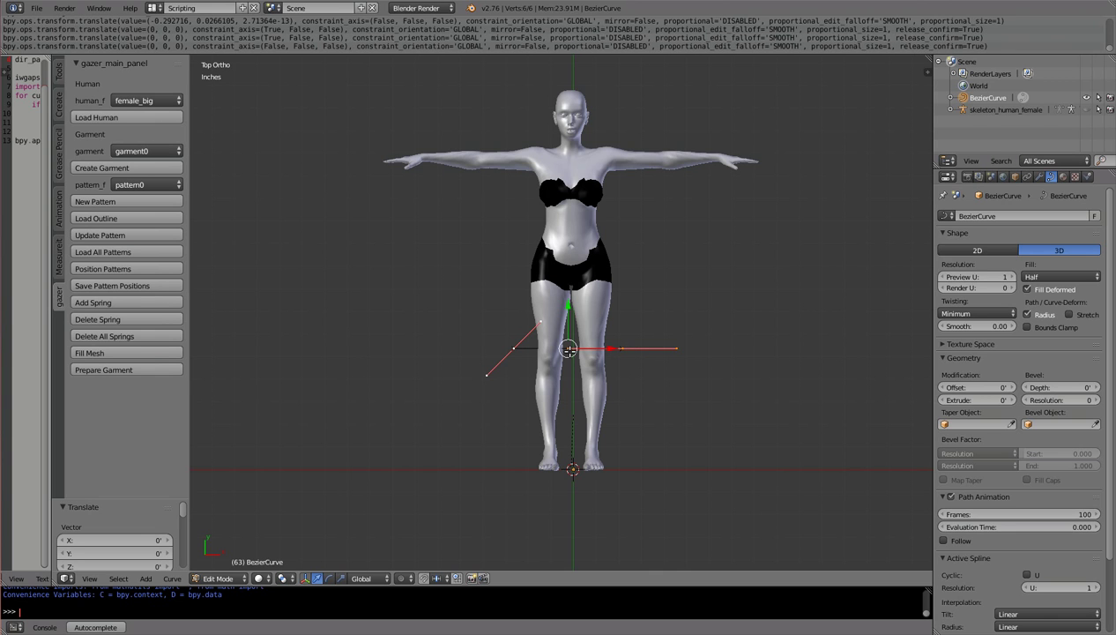
left_click(620, 348)
right_click(623, 348)
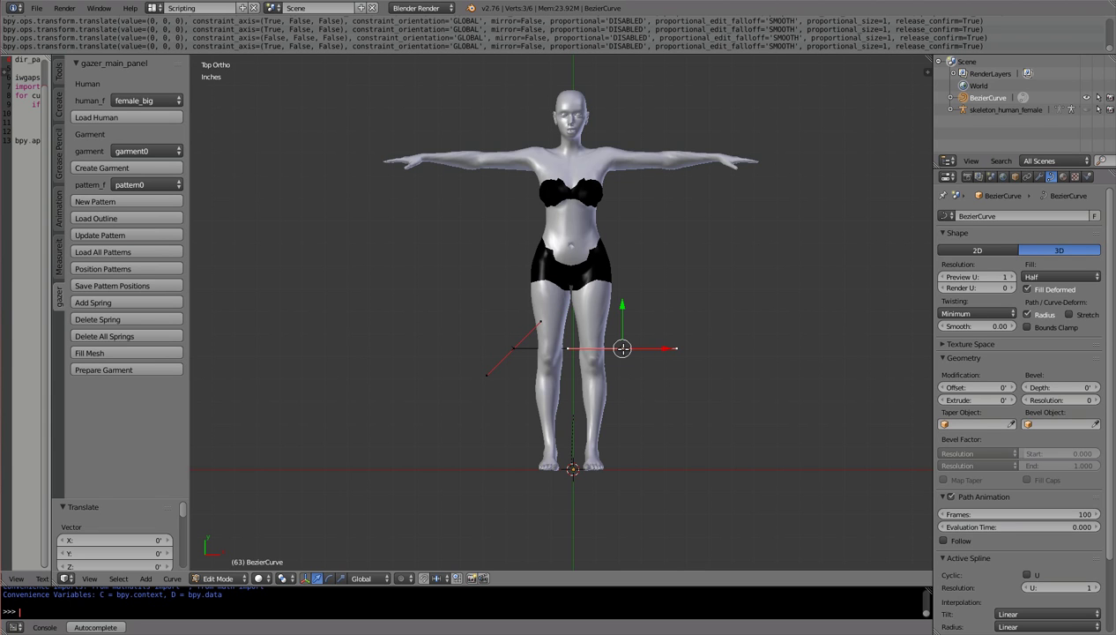
left_click_drag(622, 348, 628, 273)
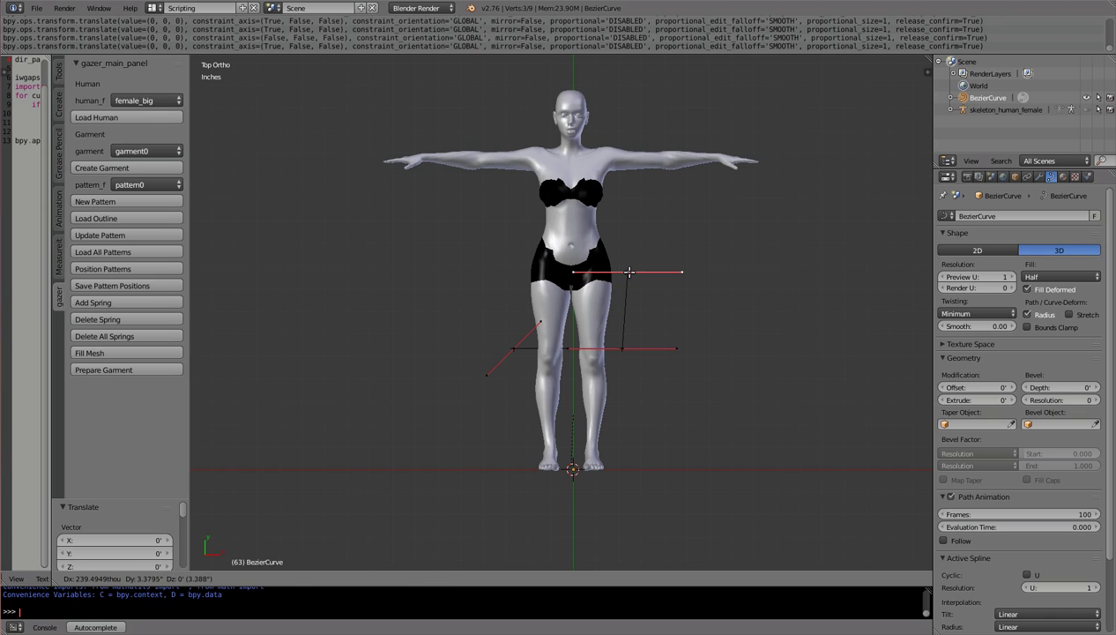
left_click(629, 273)
key("e")
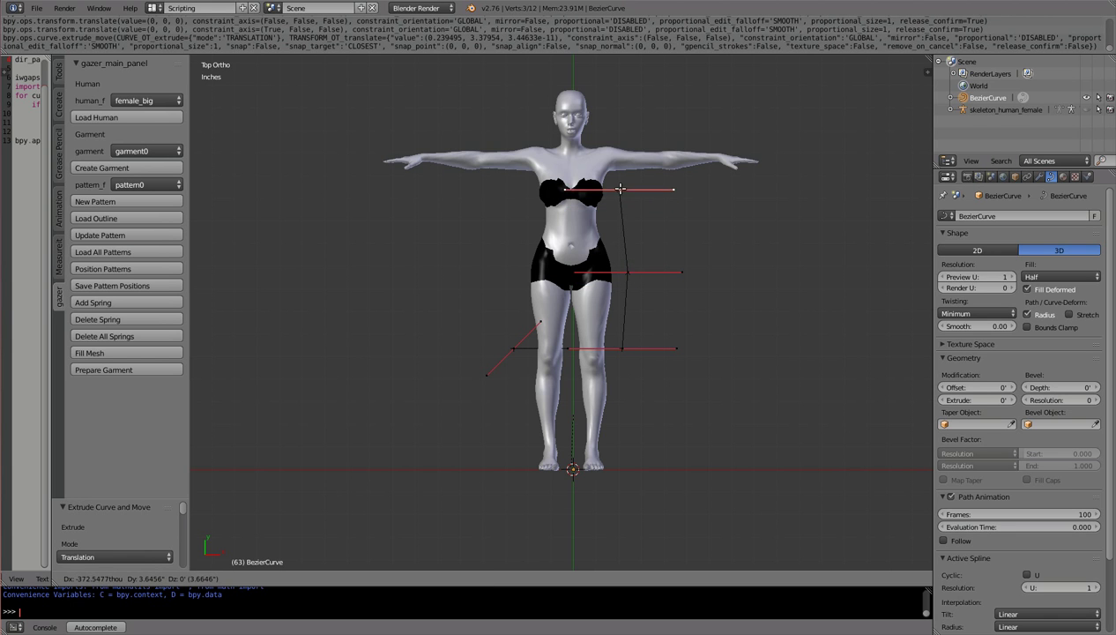
key("Escape")
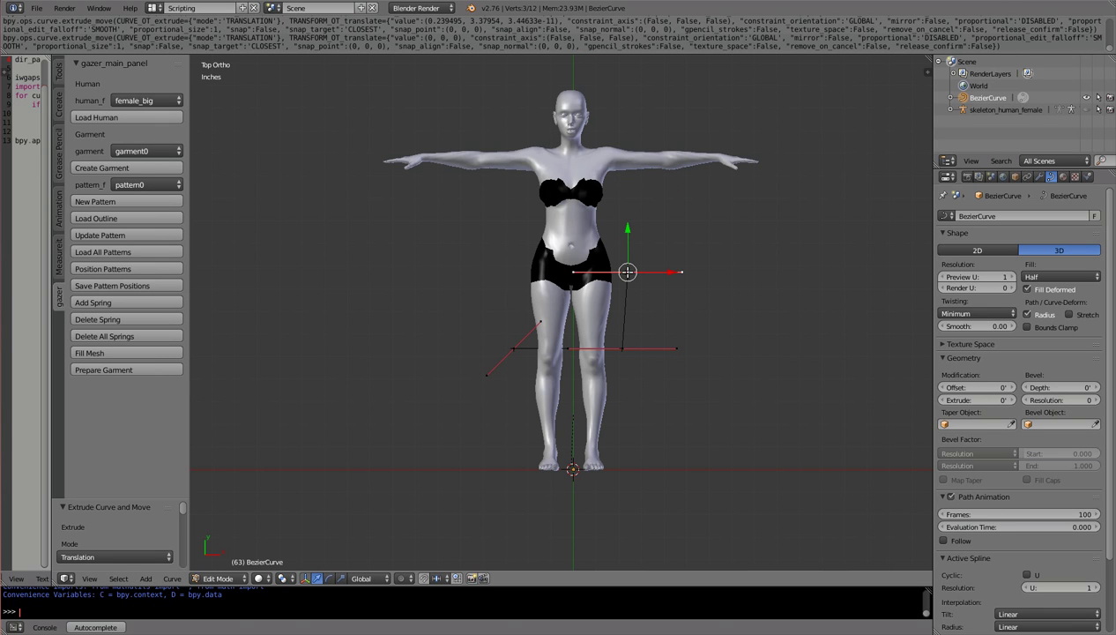
key("e")
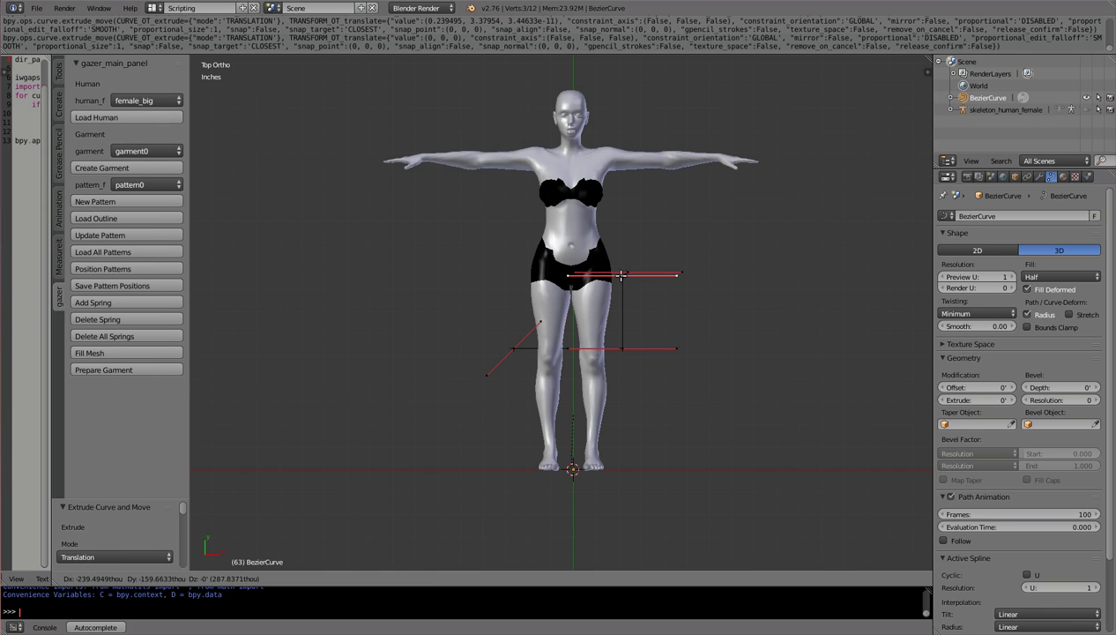
key("Escape")
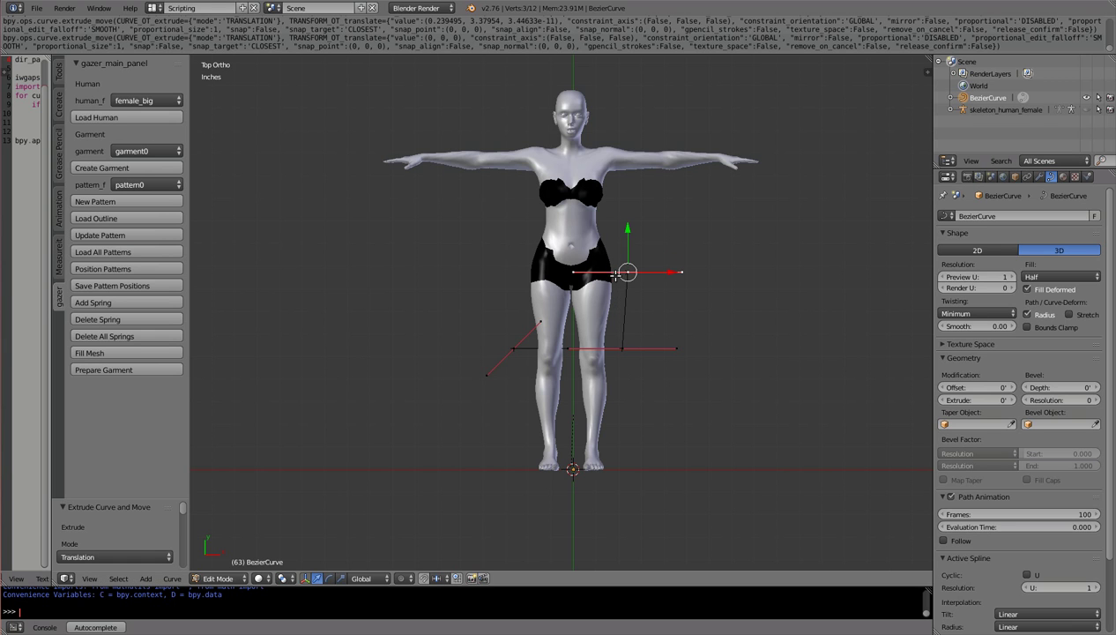
key("a")
key("a")
key("x")
left_click(630, 302)
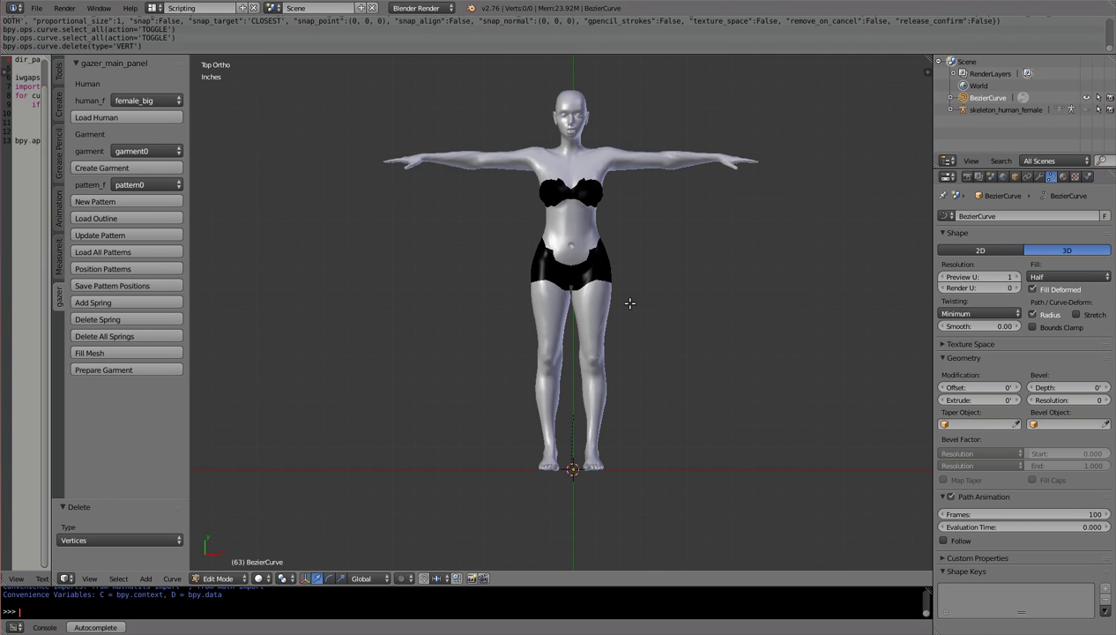
key("ctrl+z")
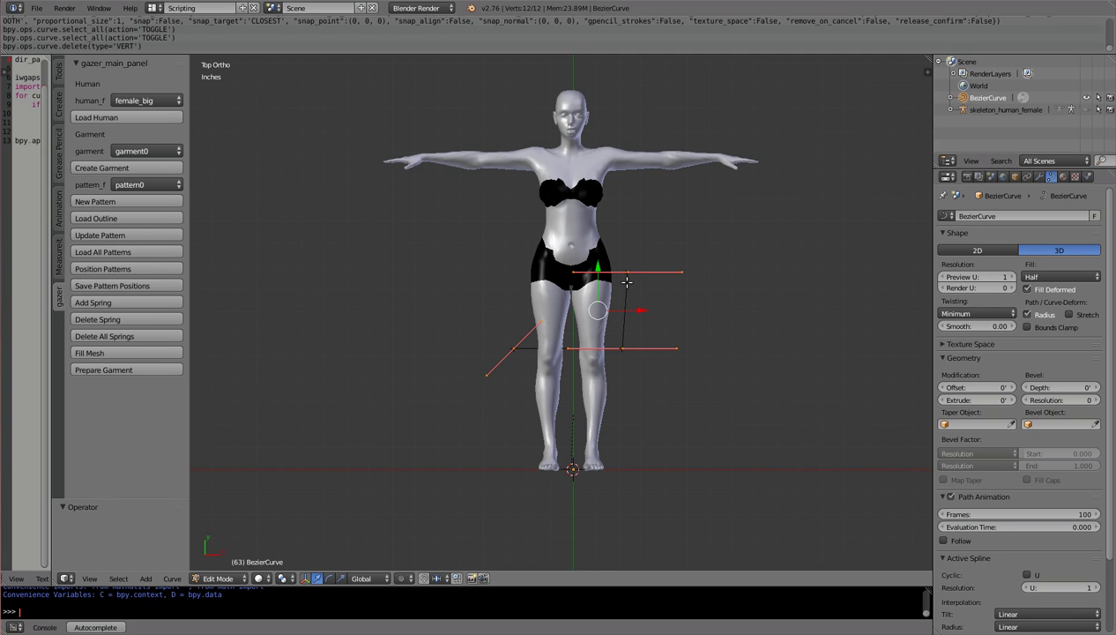
right_click(628, 272)
key("x")
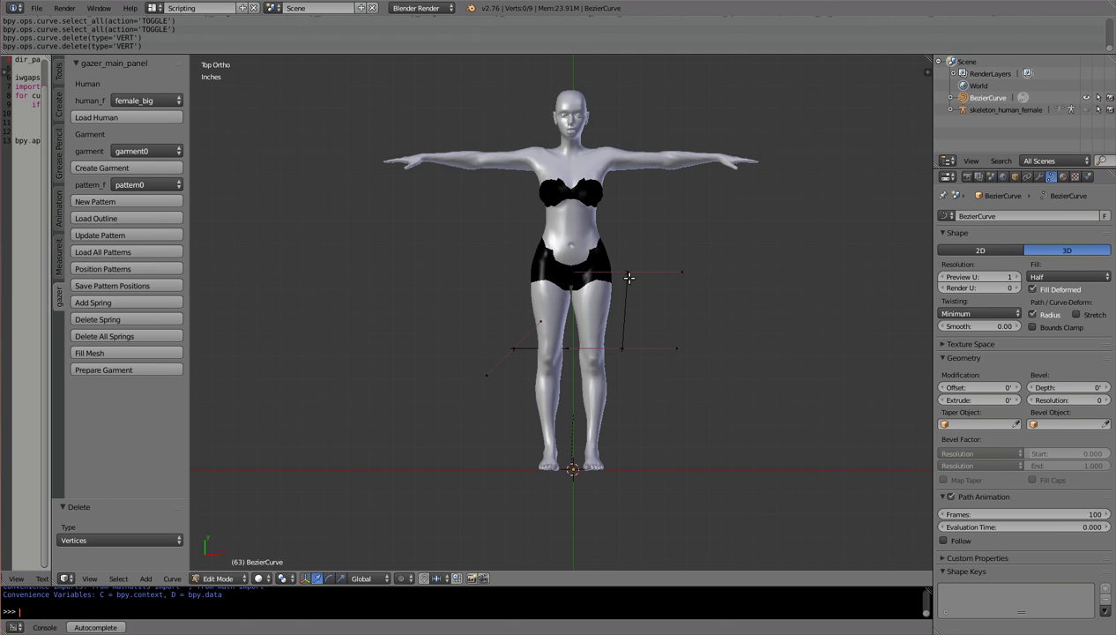
- Move the hip-height point about 0.27 inches in the negative X direction, above the hem corner
right_click(628, 273)
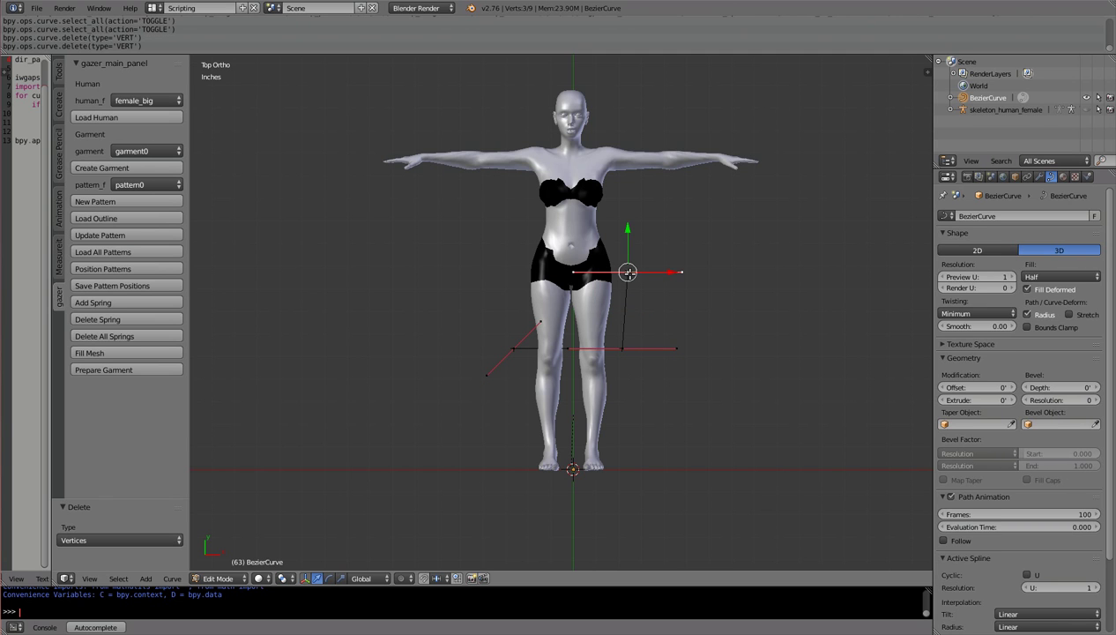
key("g")
key("x")
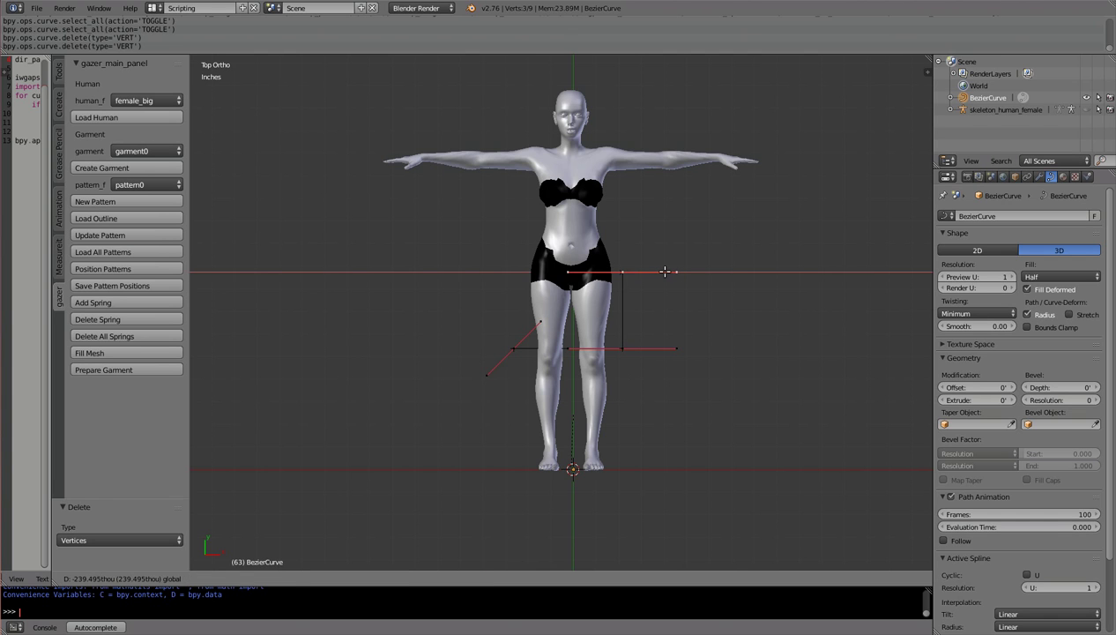
left_click(664, 272)
- Extrude the side seam about 3.9 inches up to underarm height, then about 1.5 inches outward along the sleeve's underside
key("g")
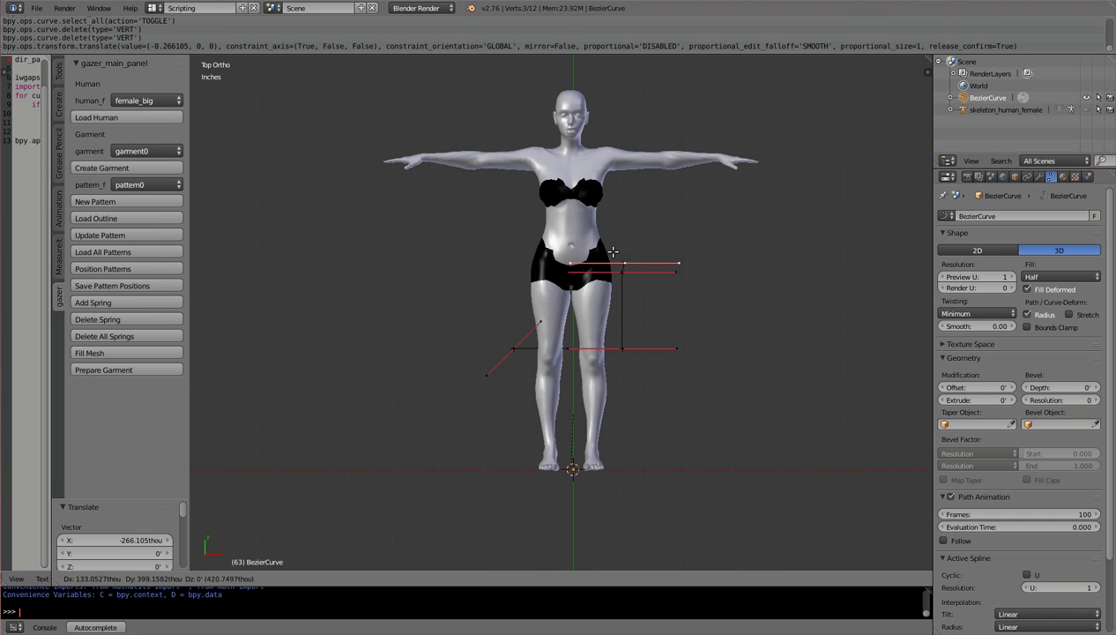
left_click(611, 173)
key("e")
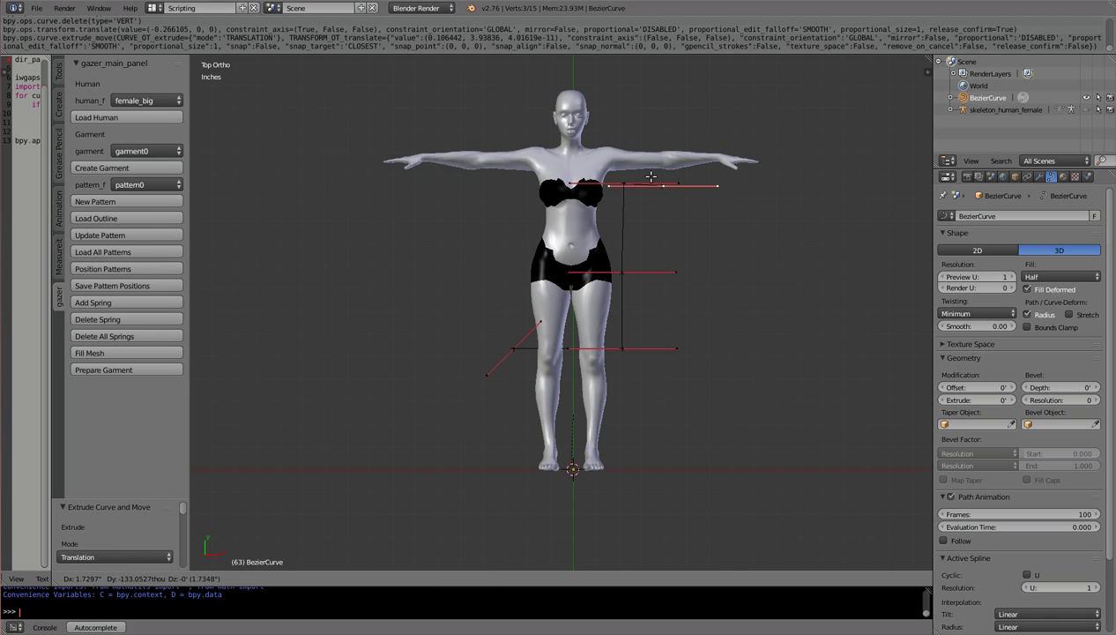
left_click(642, 169)
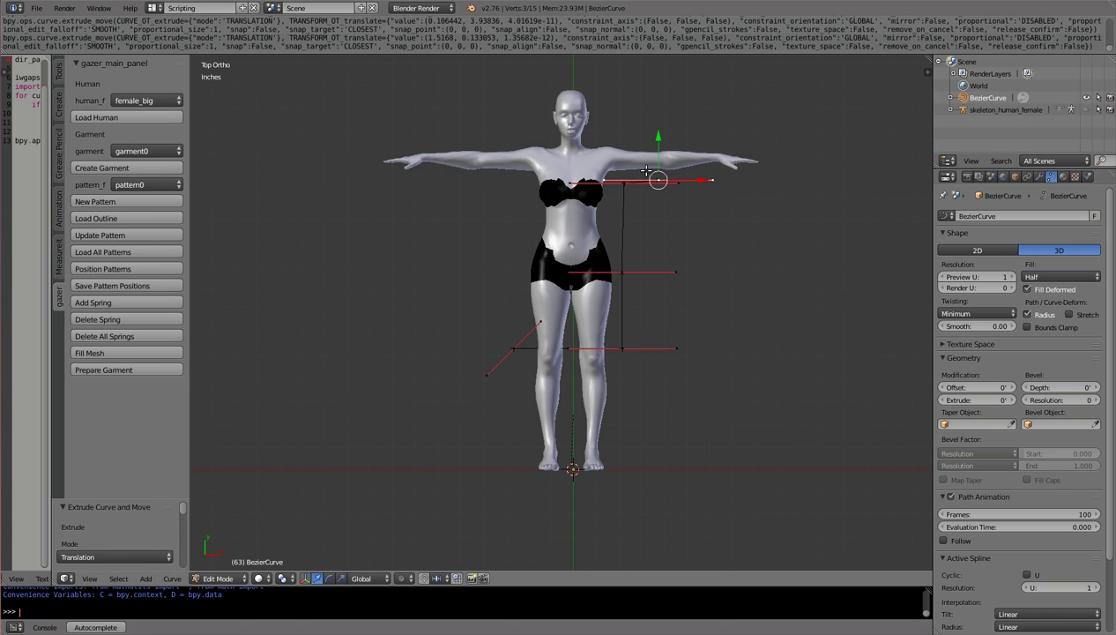
- Extrude the sleeve opening up to shoulder height and the shoulder line about 2.7 inches in negative X to the neck
key("e")
left_click(640, 130)
key("e")
left_click(577, 132)
- Extrude two points to form a V-neckline about 1.25 inches deep, ending at the opposite side of the neck
key("e")
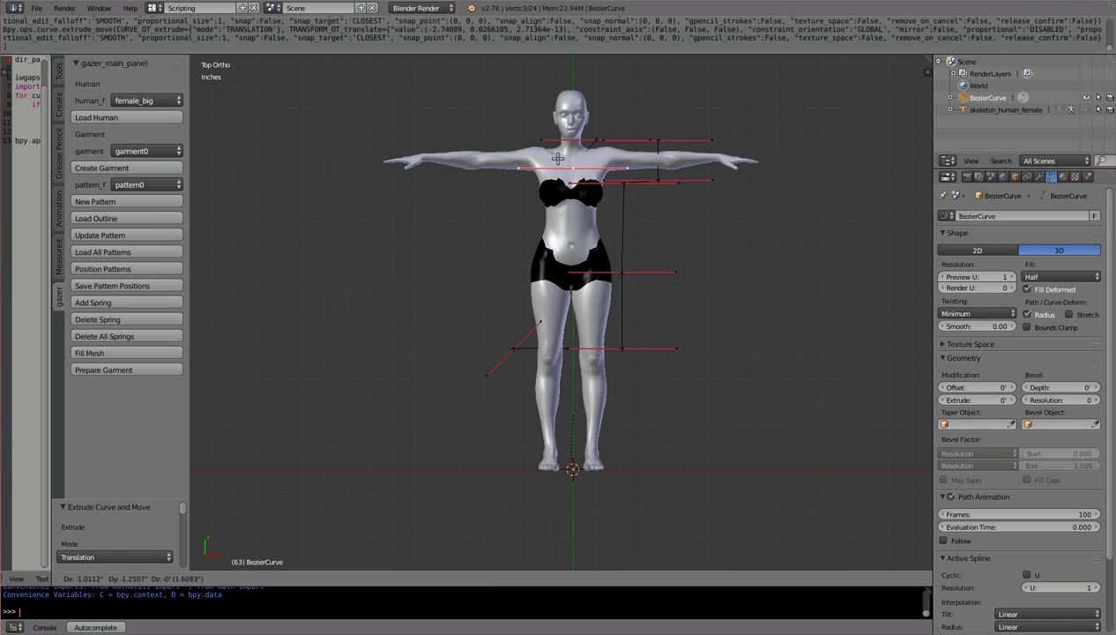
left_click(558, 158)
key("e")
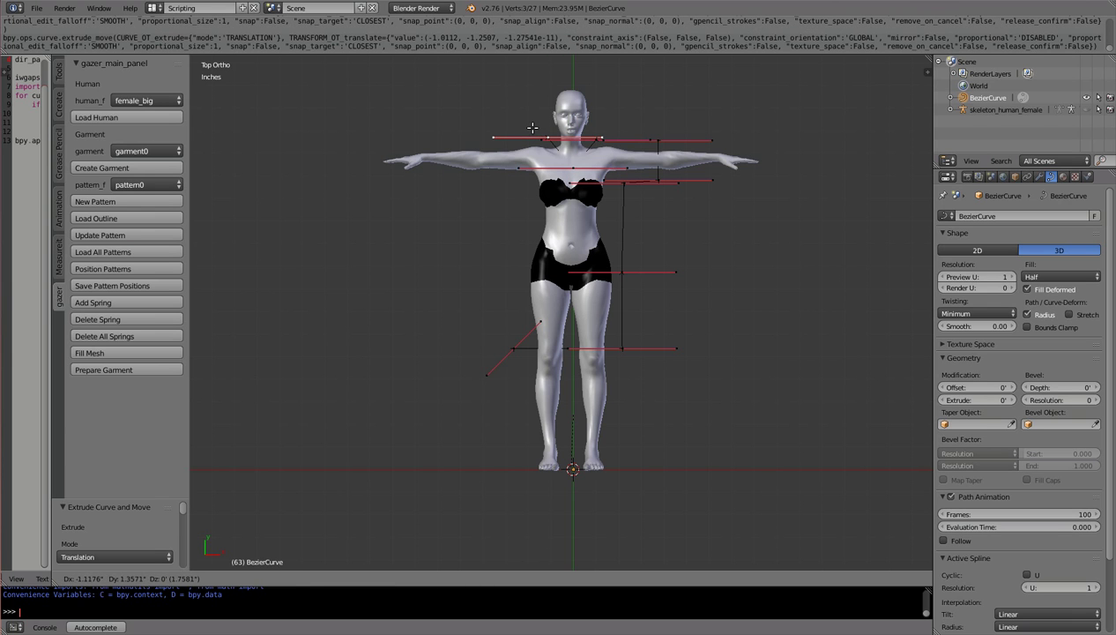
left_click(533, 130)
- Extrude the opposite sleeve: about 2.1 inches out along the shoulder, 1.8 inches down and 1 inch back to the underarm
key("e")
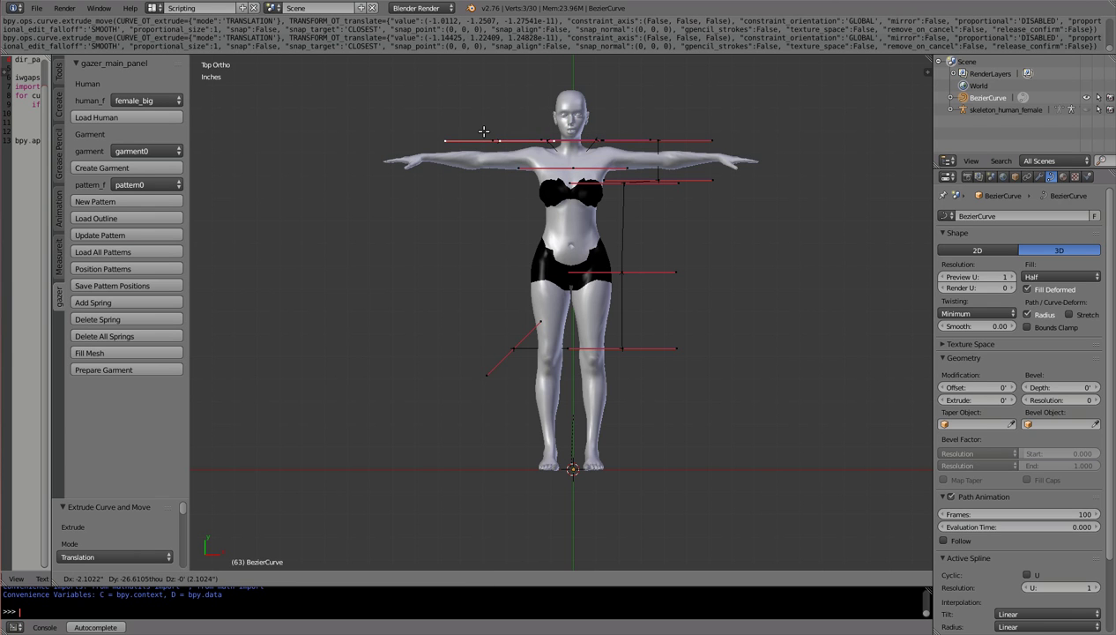
left_click(484, 131)
key("e")
left_click(484, 171)
key("e")
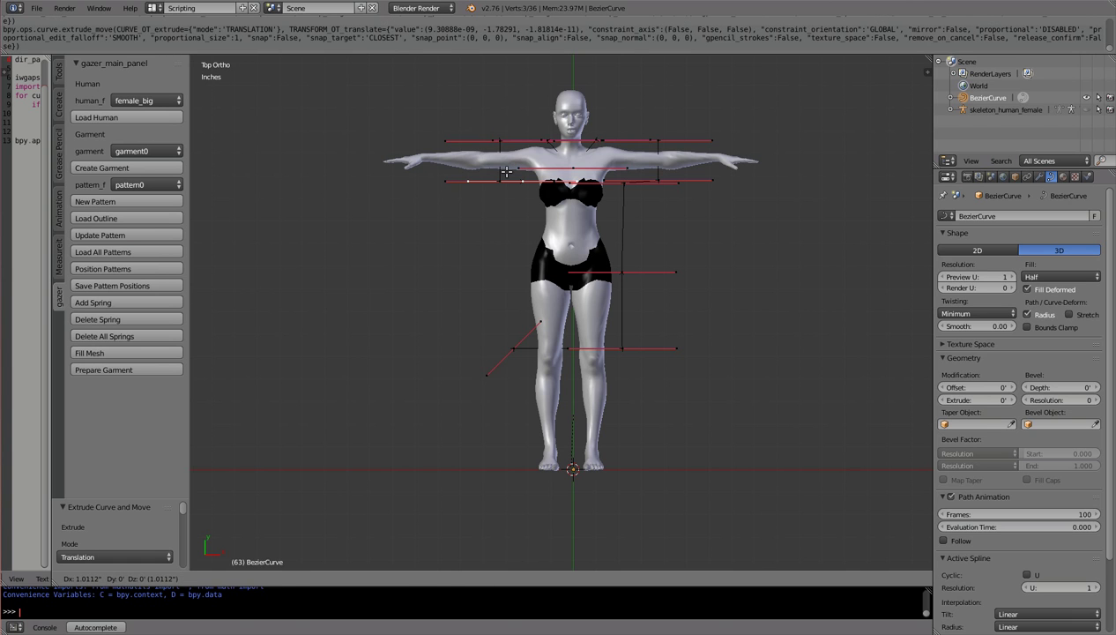
left_click(507, 171)
- Extrude the opposite side seam about 4 inches down to hip height and close the outline with a segment to the hem corner
key("e")
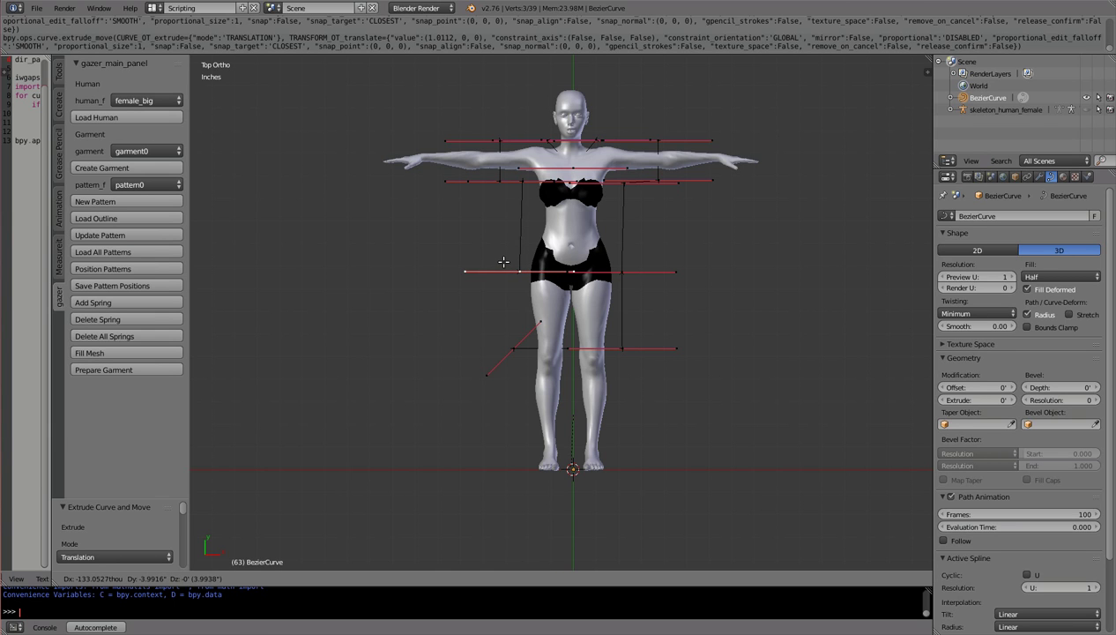
left_click(501, 261)
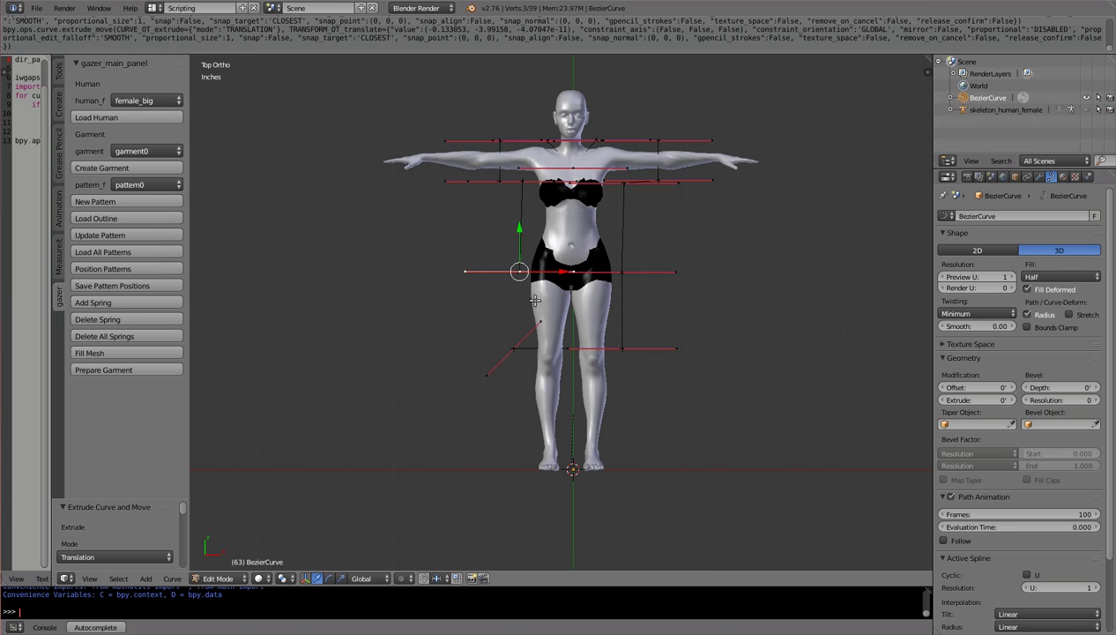
right_click(516, 350, "shift")
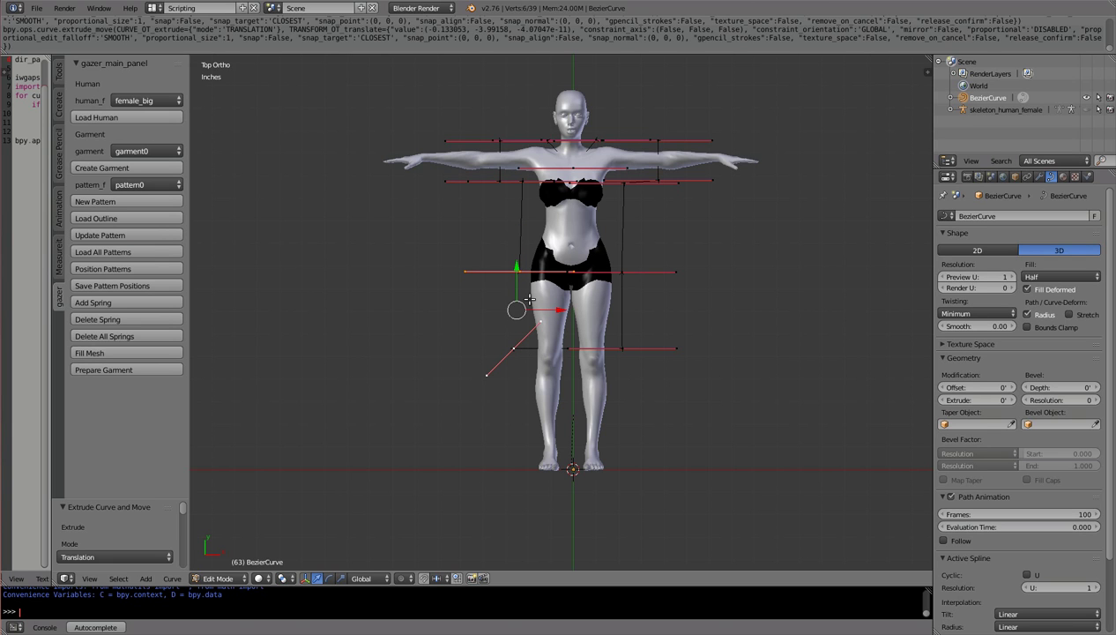
key("f")
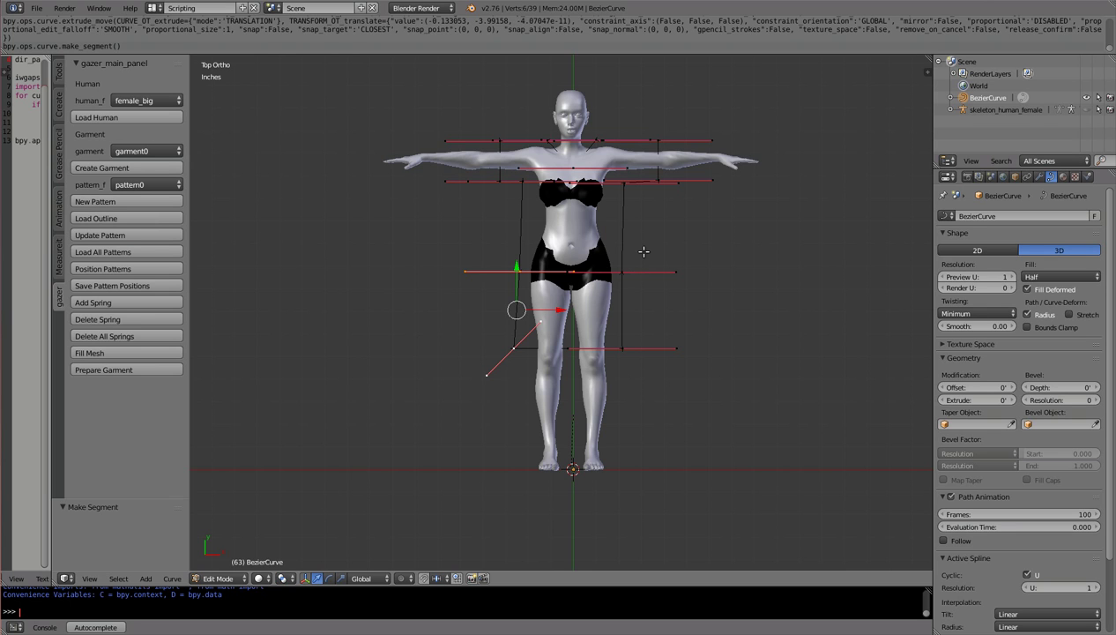
- Convert the finished Bezier outline to a mesh and check its vertices in Edit Mode
key("Tab")
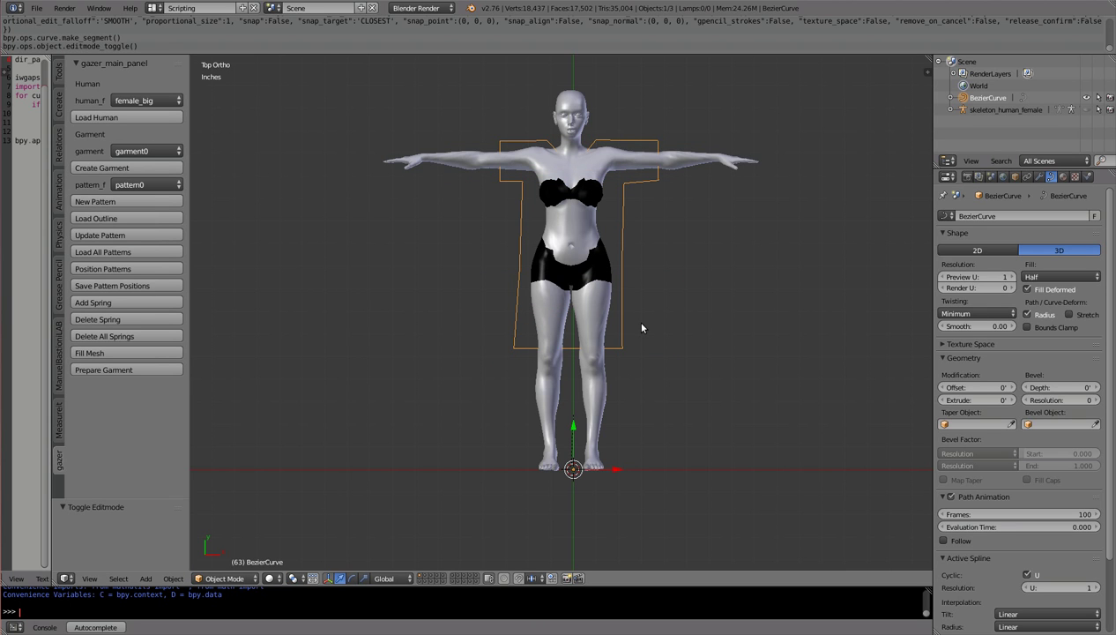
key("alt+c")
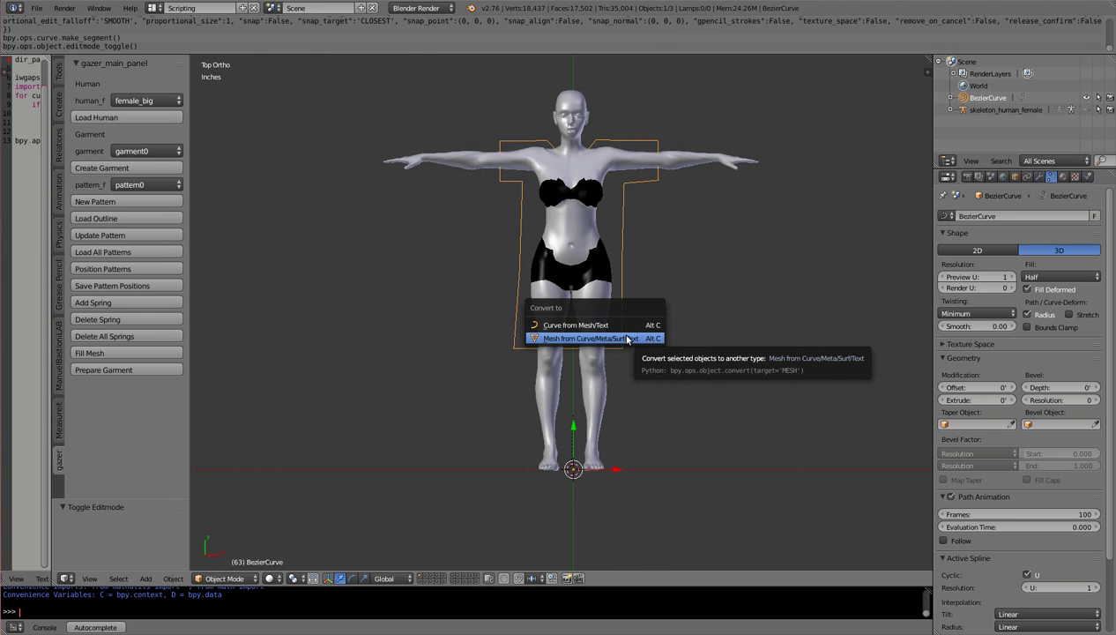
left_click(628, 338)
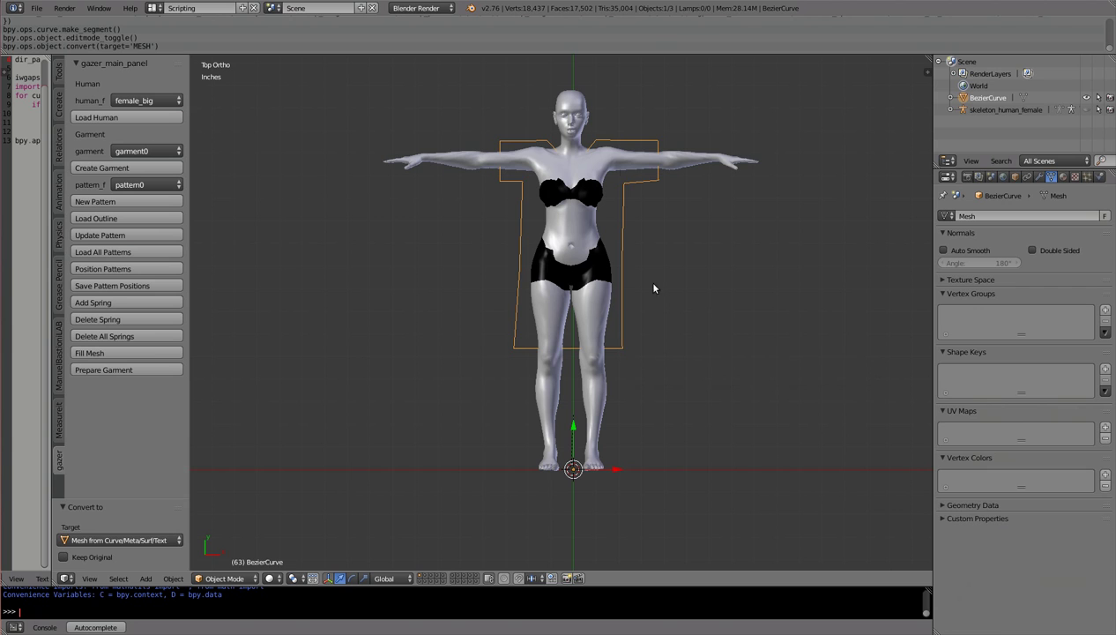
key("Tab")
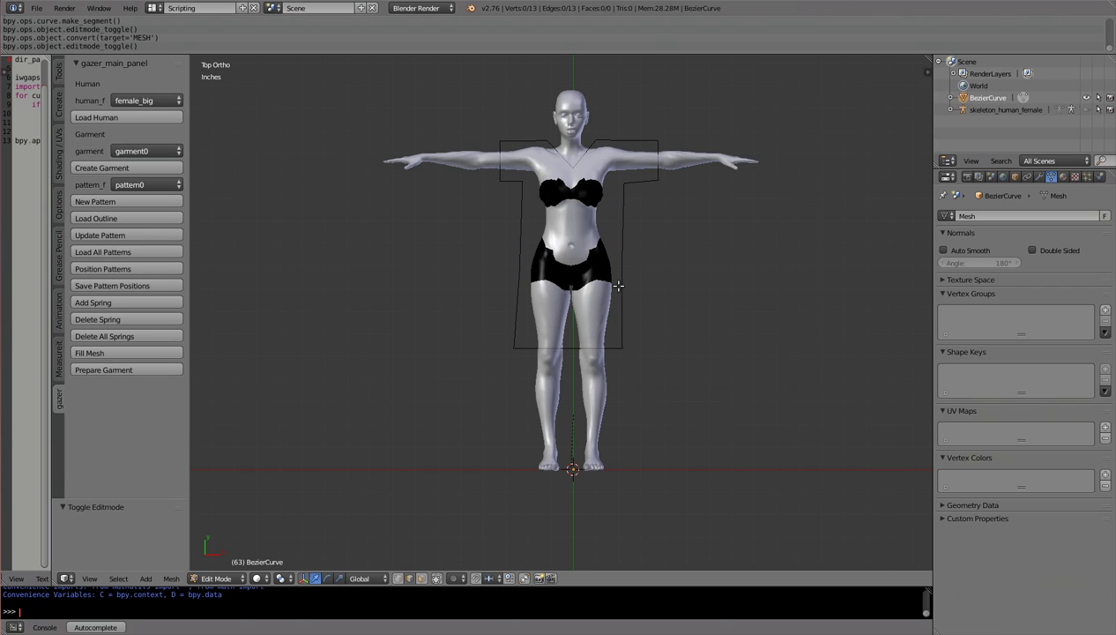
left_click(398, 579)
key("Tab")
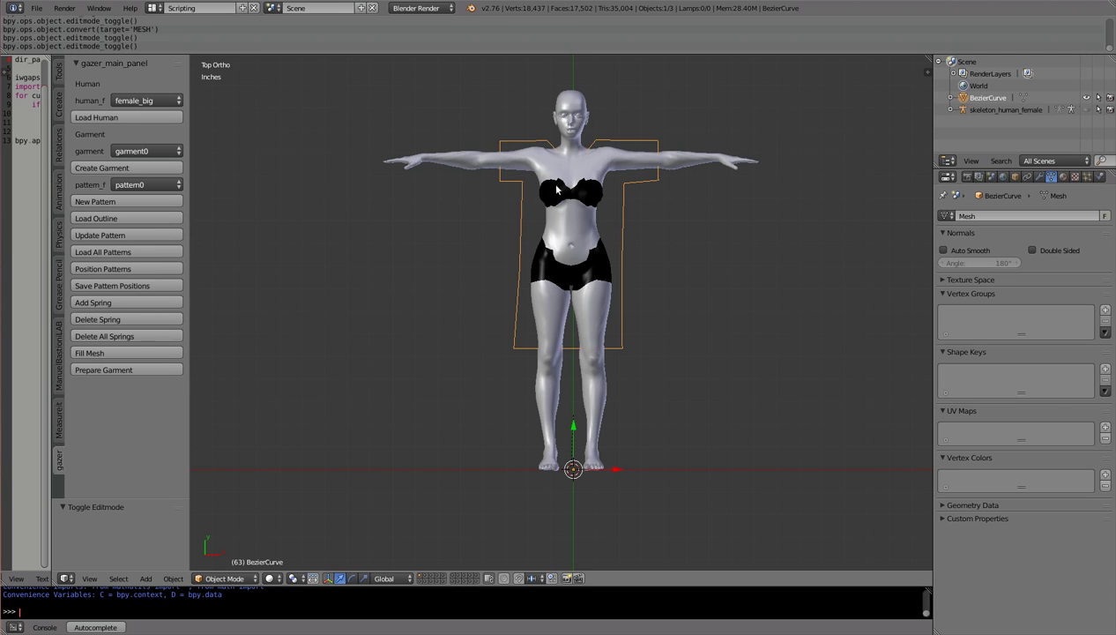
- Update pattern0 with the outline mesh, and create a new pattern1 updated with the same outline
left_click(150, 233)
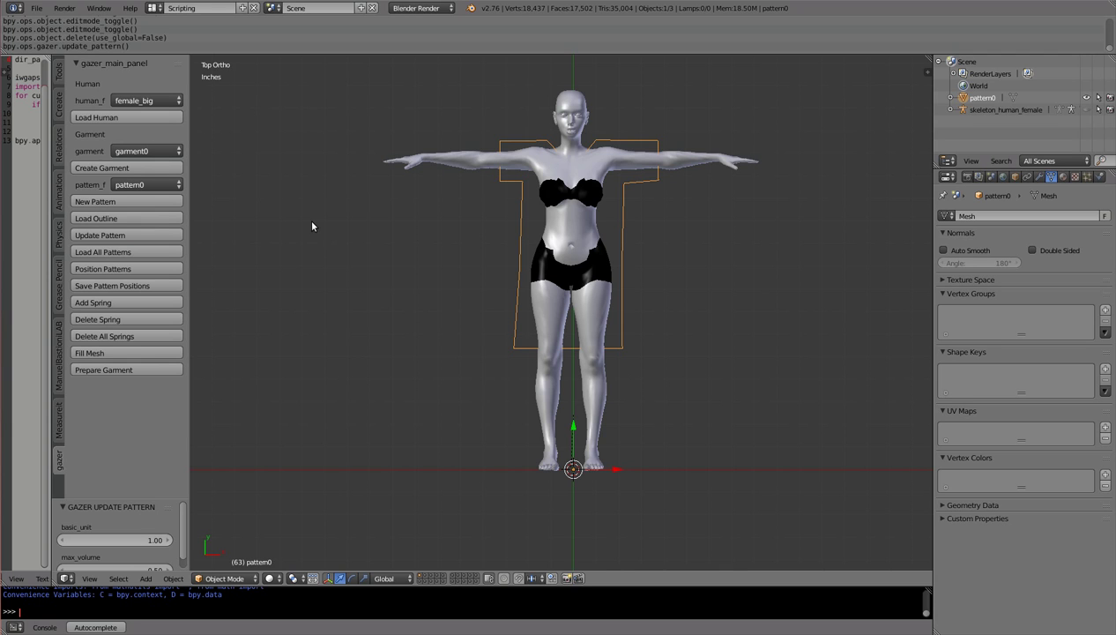
left_click(100, 201)
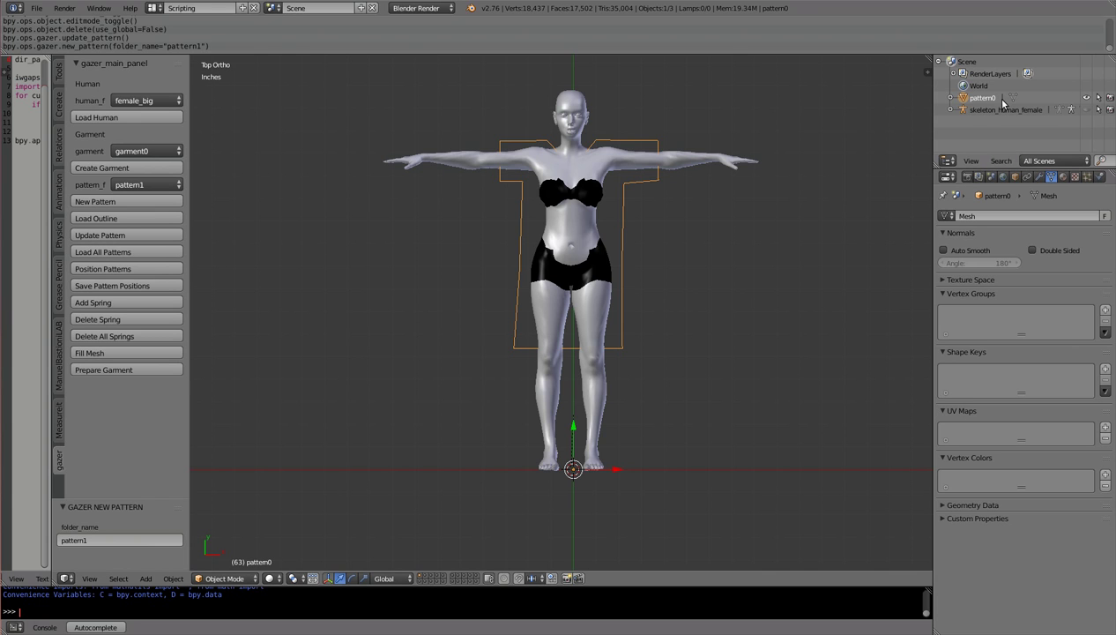
left_click(98, 238)
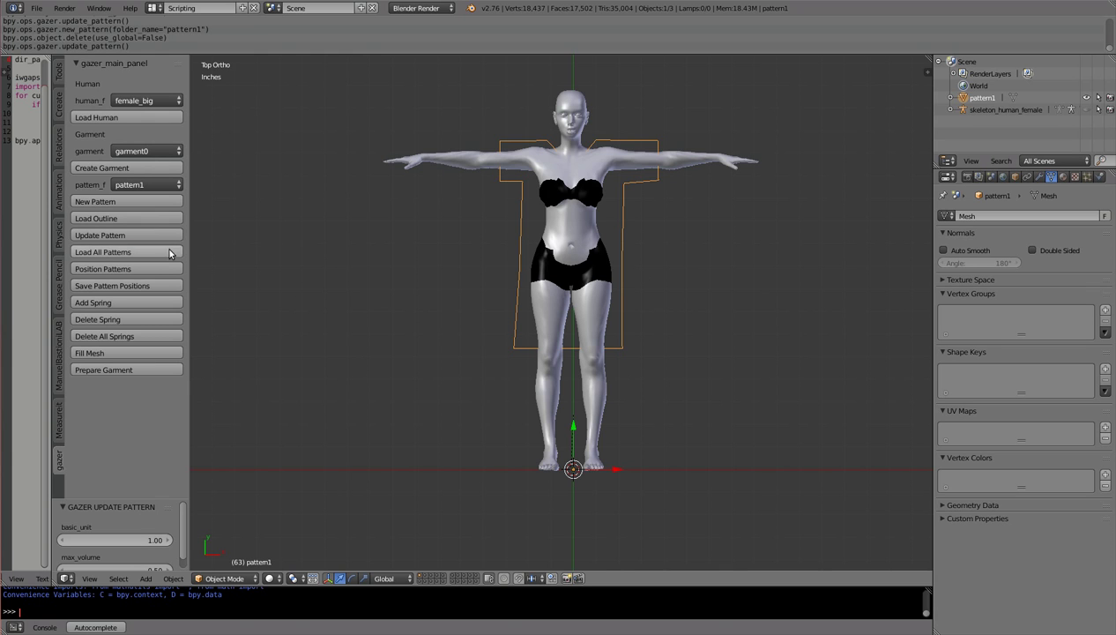
- Load all patterns of garment0 into the scene
left_click(117, 254)
middle_click_drag(617, 480, 640, 360)
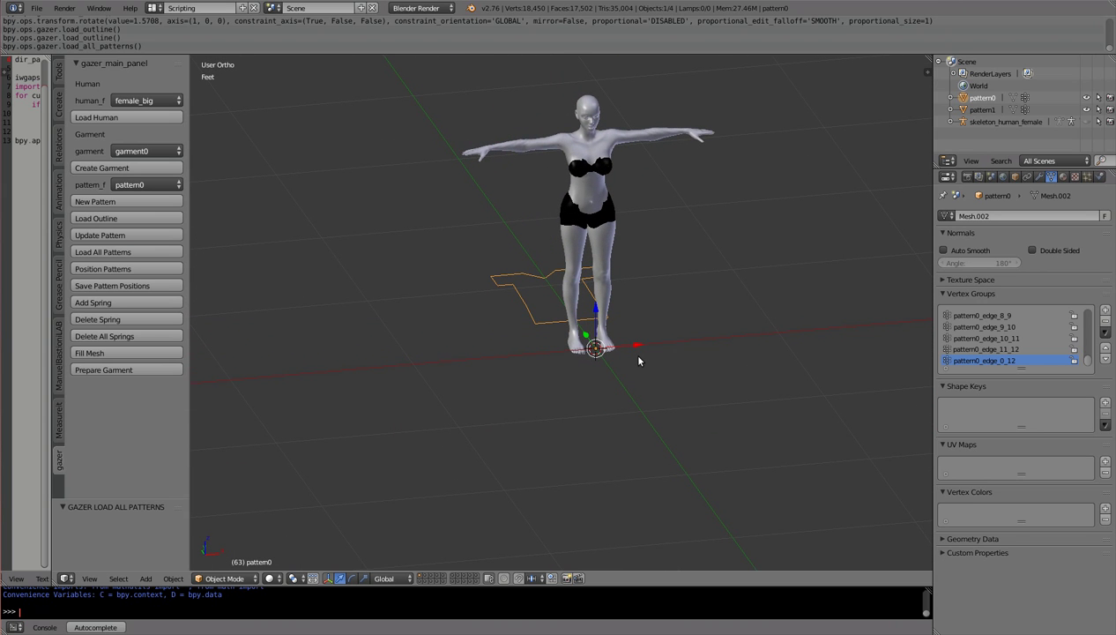
middle_click_drag(656, 296, 583, 335)
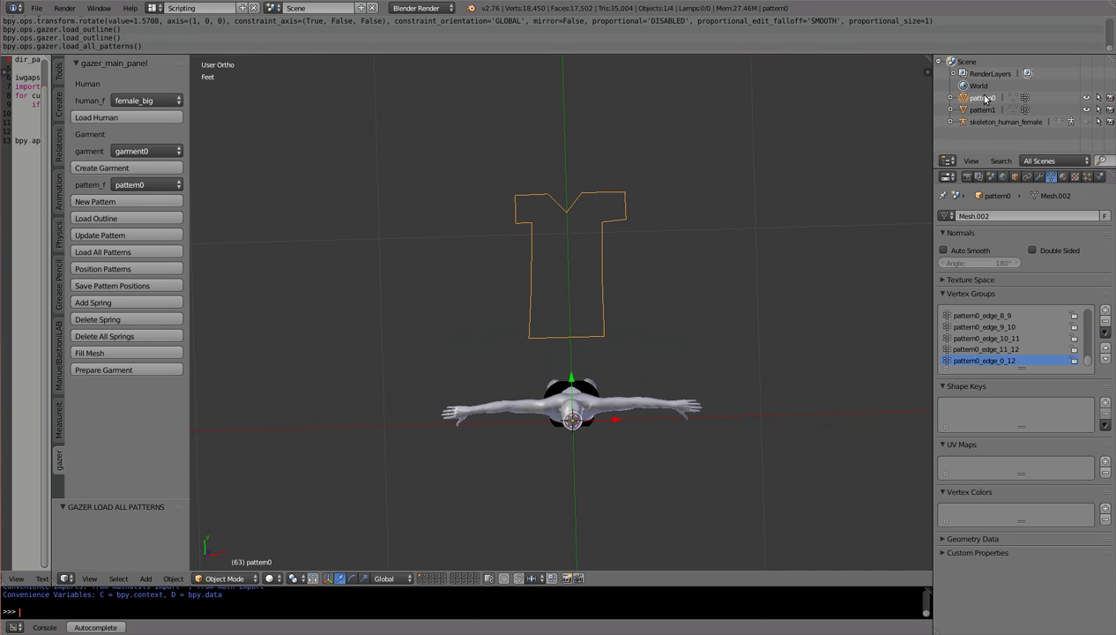
middle_click_drag(660, 333, 665, 292)
- Rotate pattern0 about 90° around the global X axis and move it about 0.6 inches closer to the model's front
key("KP_3")
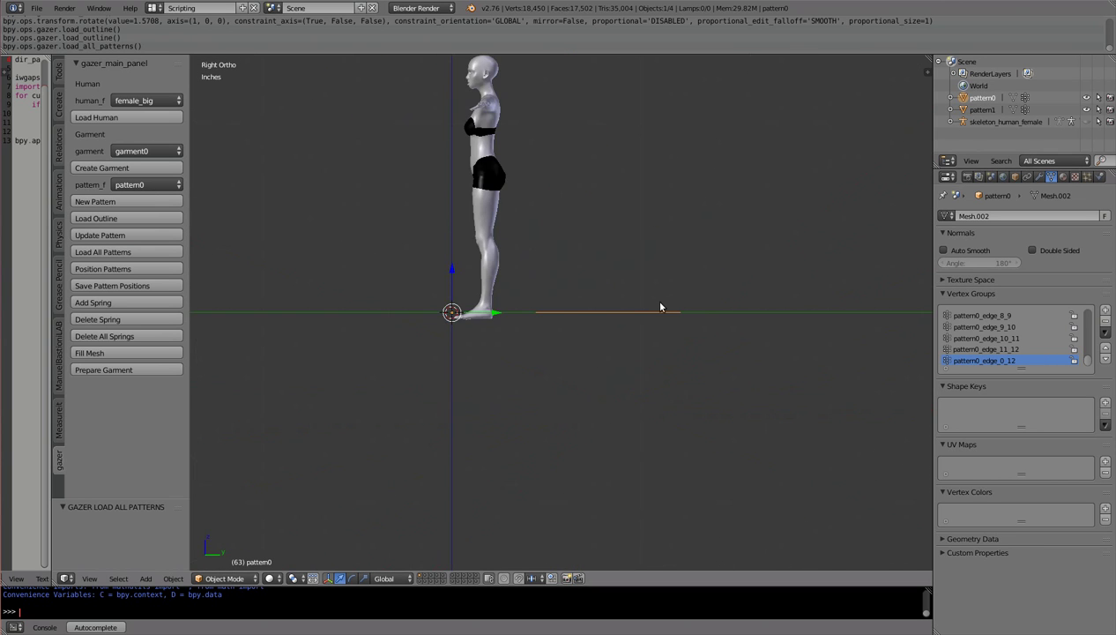
key("r")
key("x")
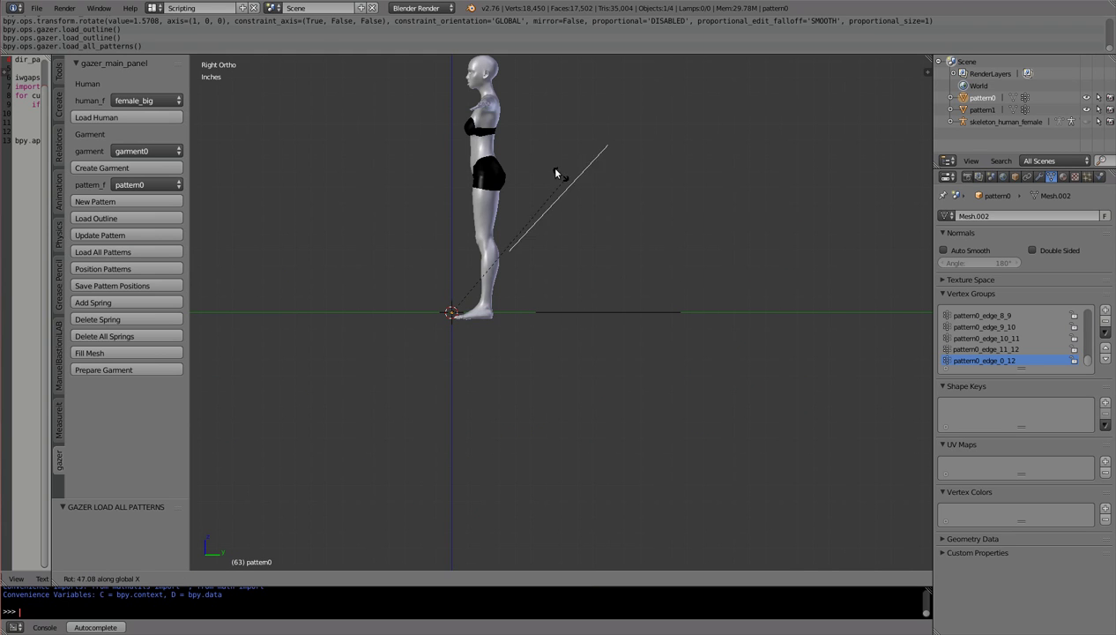
left_click(443, 125)
key("g")
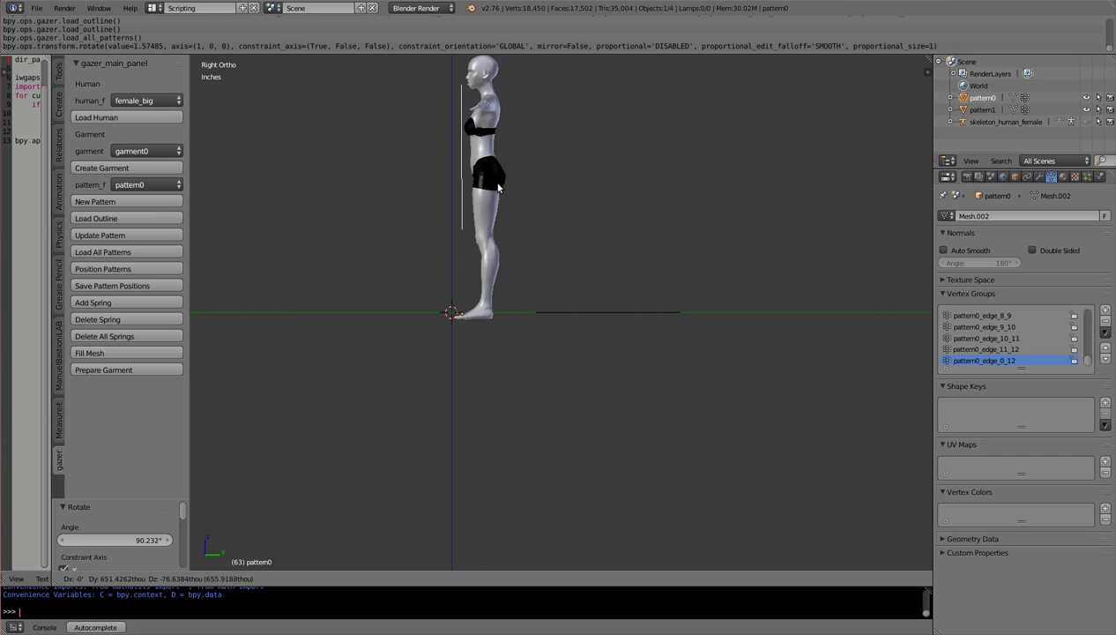
left_click(496, 187)
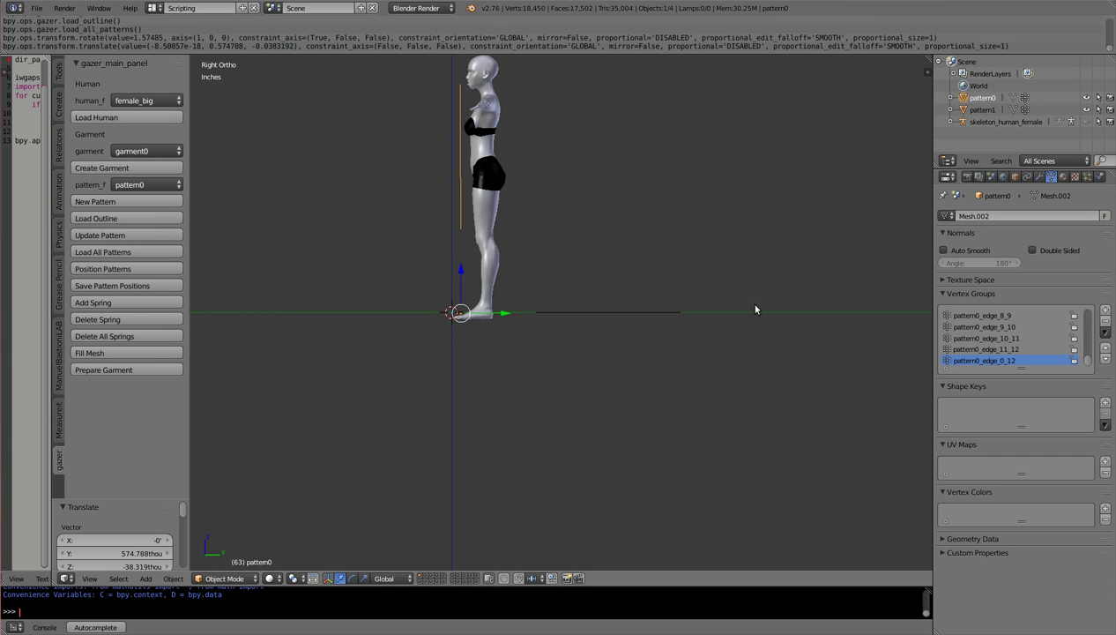
- Rotate pattern1 about 90° around the global X axis and move it about 3.8 inches along Y, behind the model's back
left_click(983, 109)
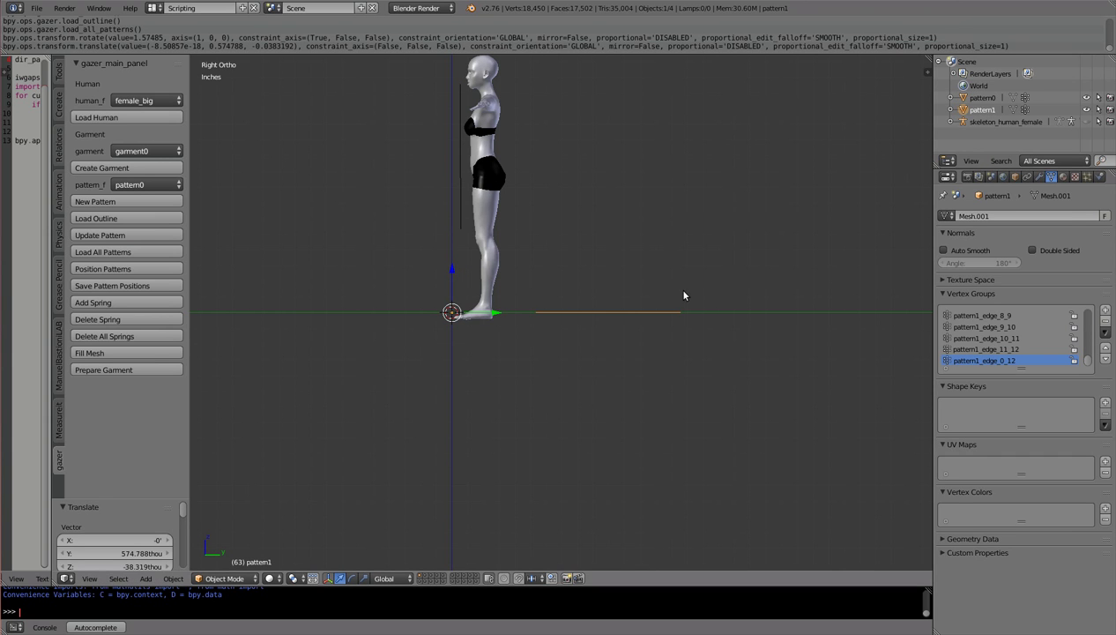
key("r")
key("x")
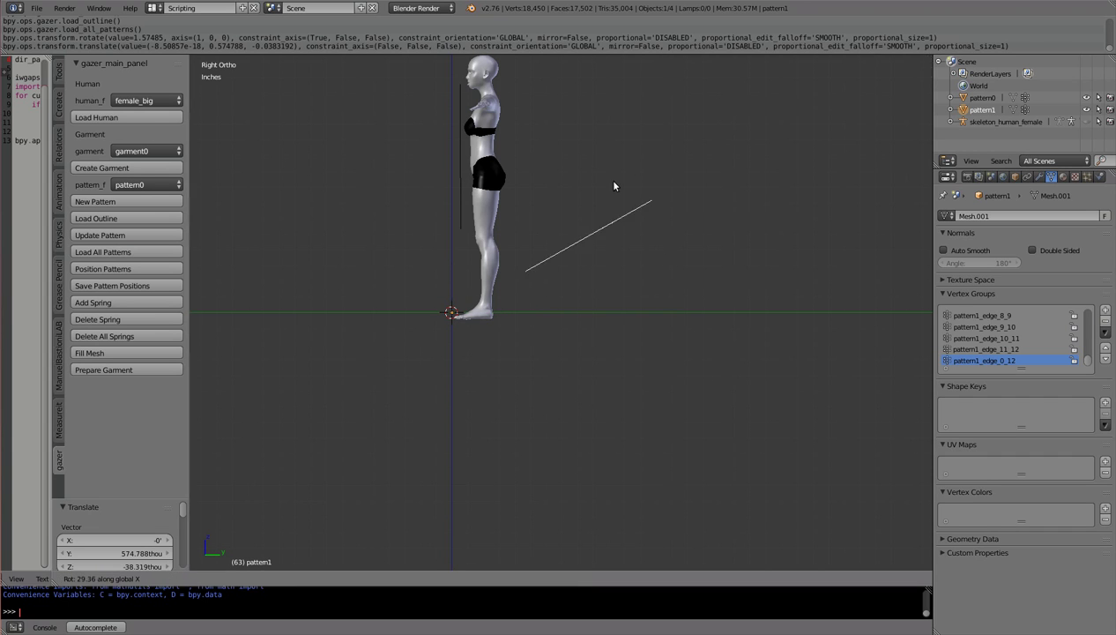
left_click(432, 79)
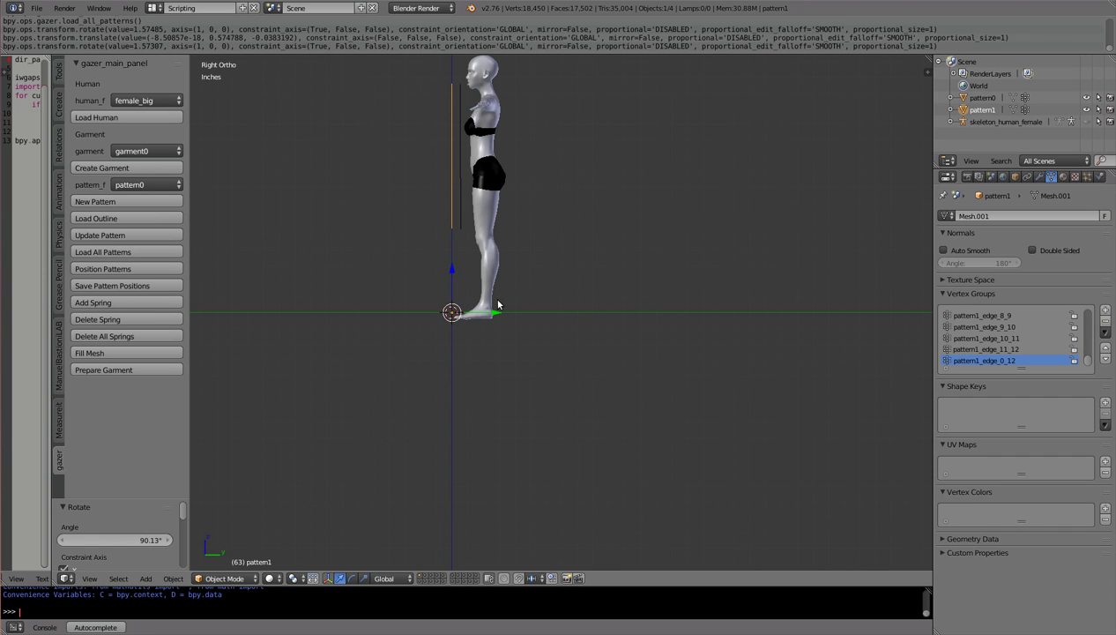
key("g")
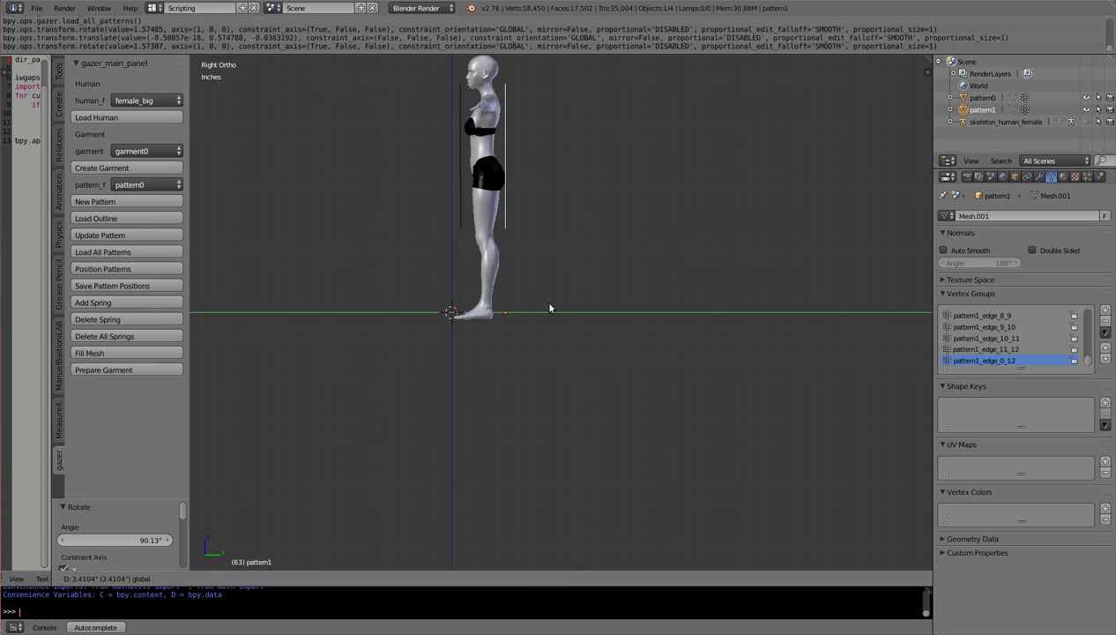
left_click(555, 307)
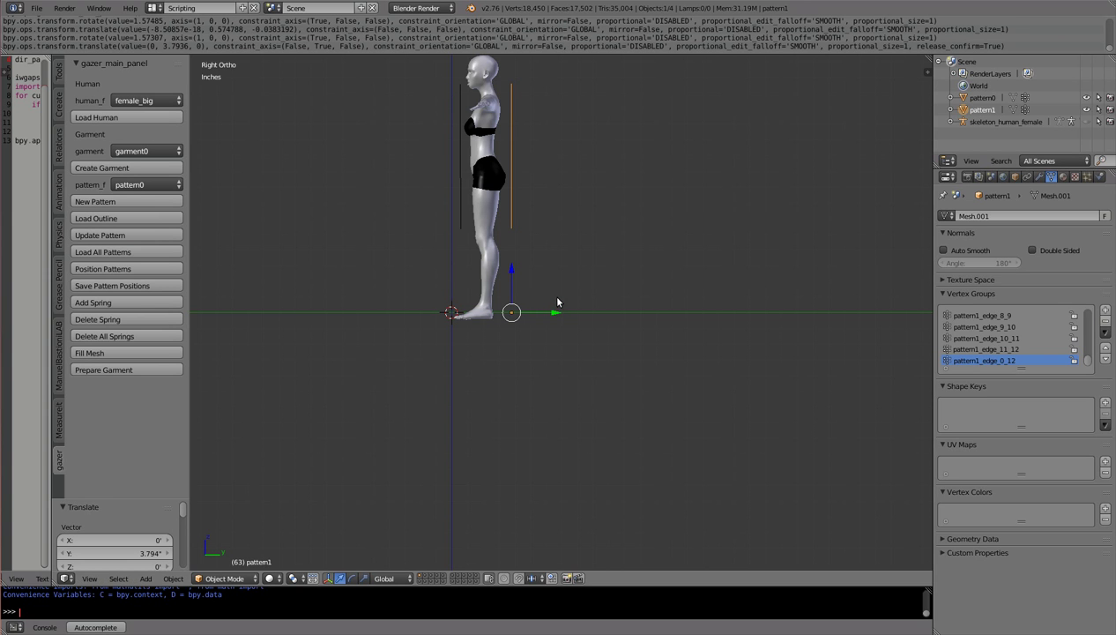
- Select both patterns and move them together down about 0.35 inches to line up with the model's shoulders
key("KP_1")
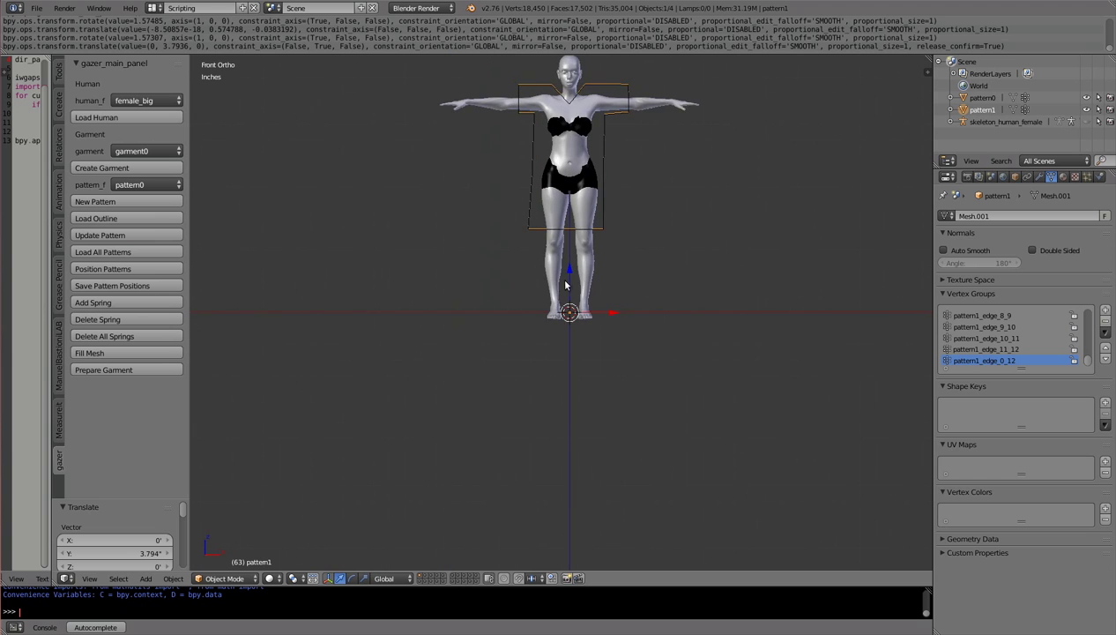
middle_click_drag(570, 222, 591, 316, "shift")
scroll(584, 329, "up", 3)
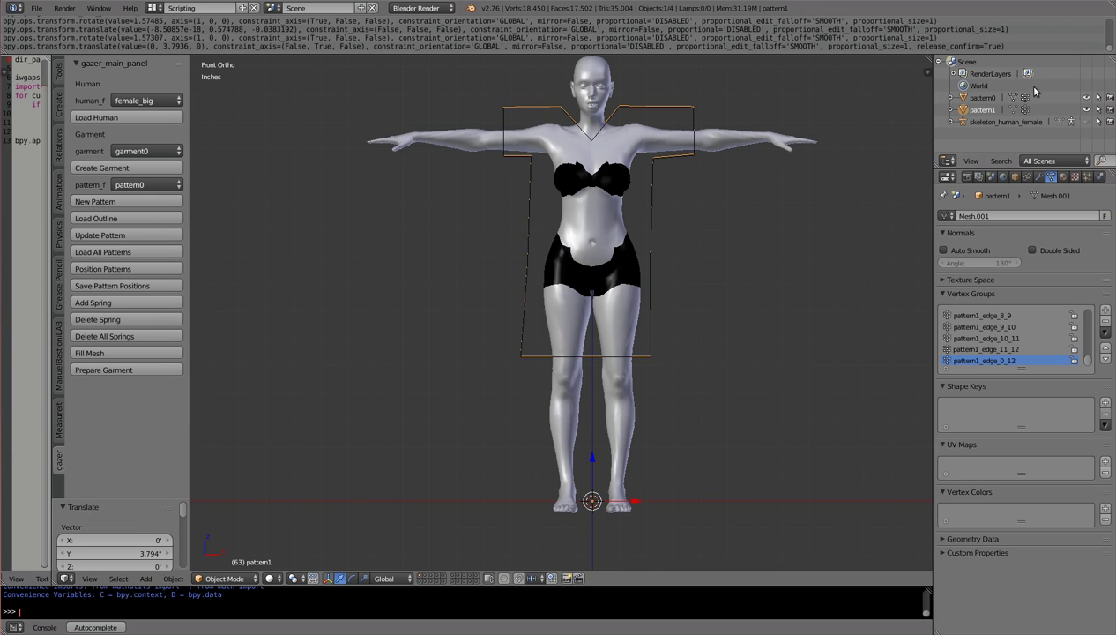
left_click(980, 98)
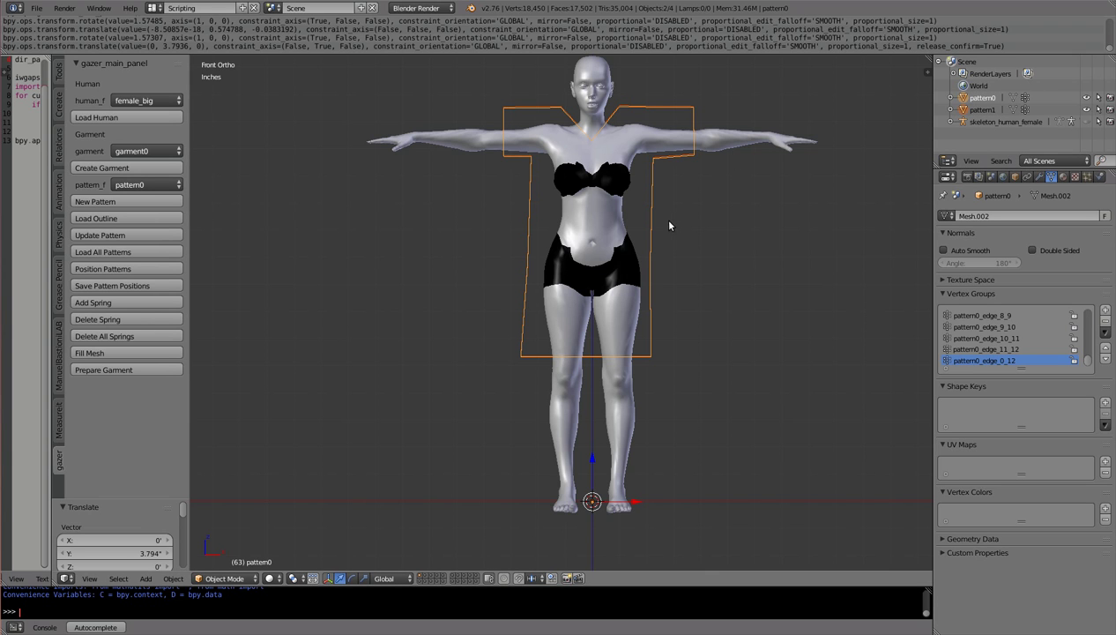
key("g")
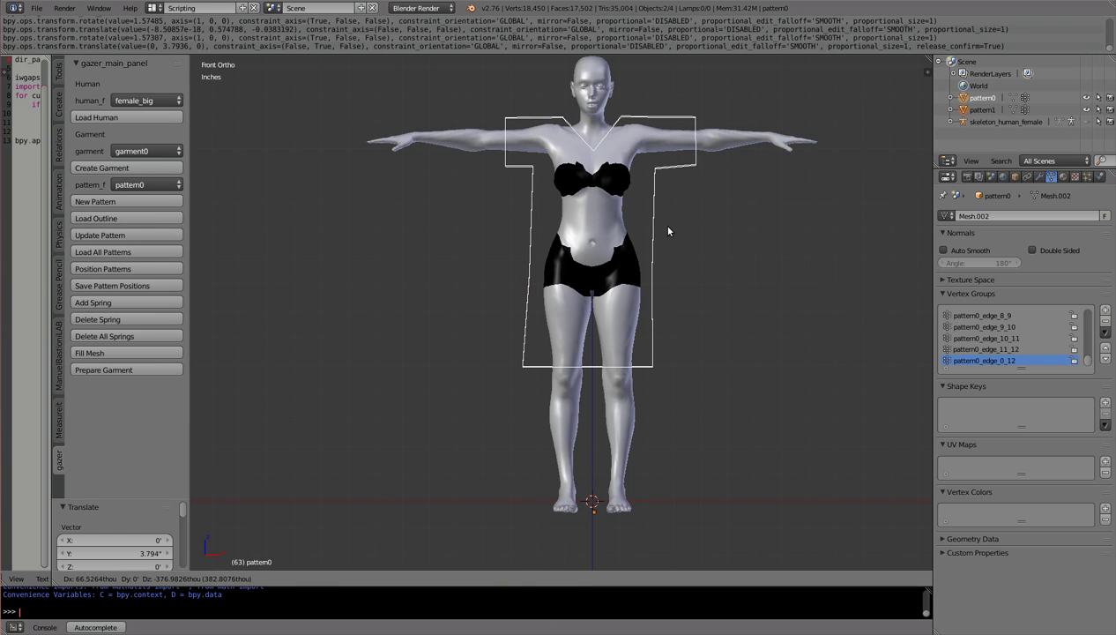
left_click(665, 228)
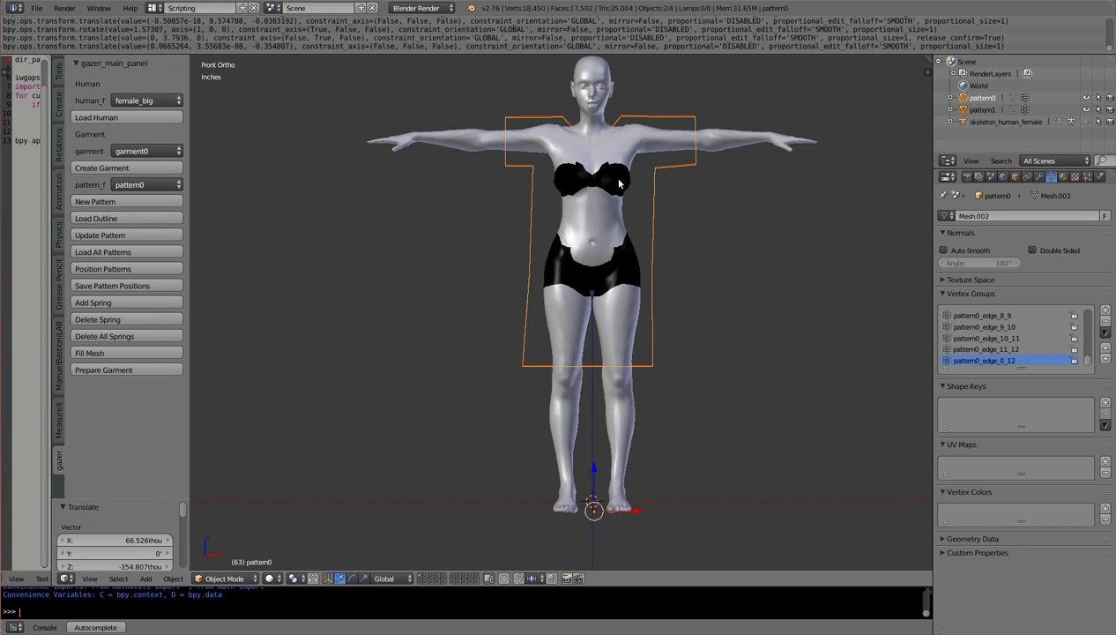
- Check the patterns' placement from the side, save the pattern positions, and reload all patterns of the garment
key("KP_3")
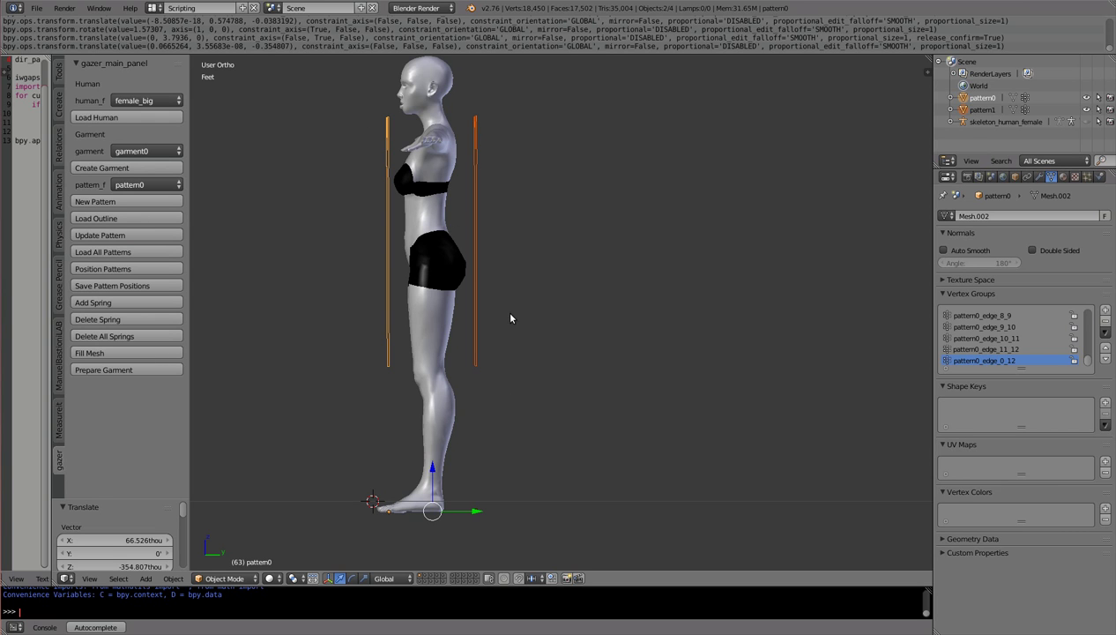
key("KP_1")
left_click(144, 286)
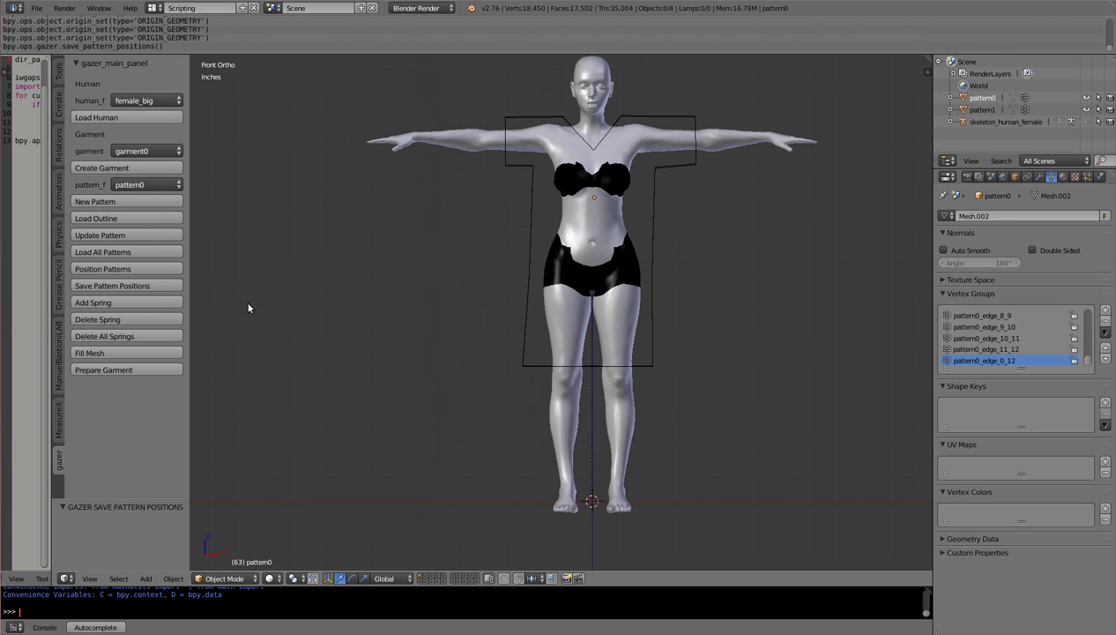
key("Tab")
key("Tab")
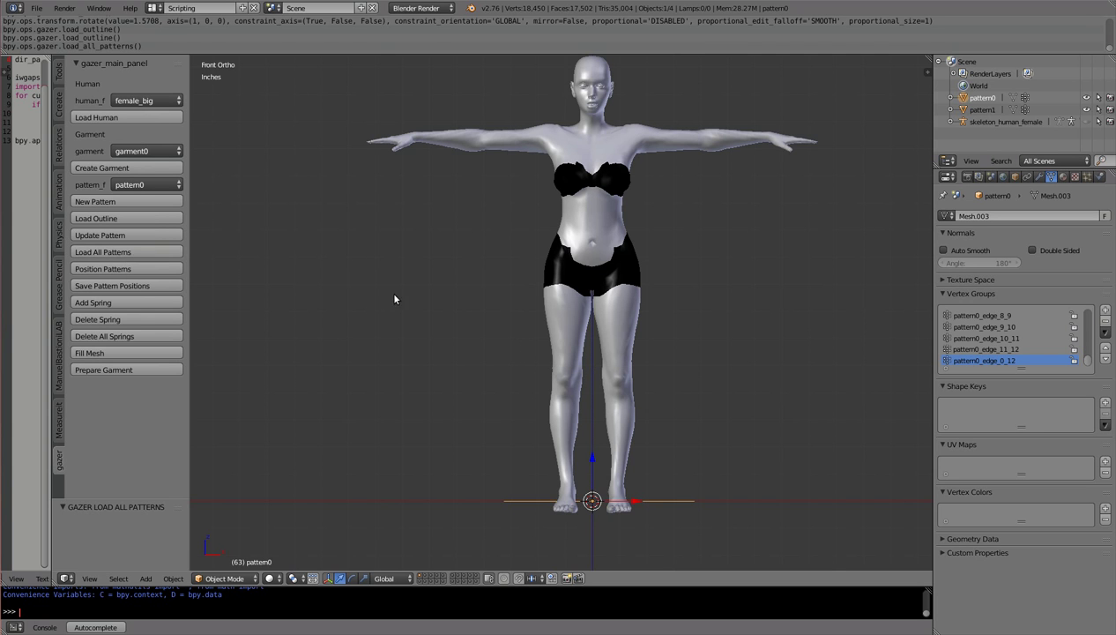
- Inspect the reloaded flat patterns and apply the saved positions to place them around the model
scroll(529, 342, "down", 2)
key("KP_7")
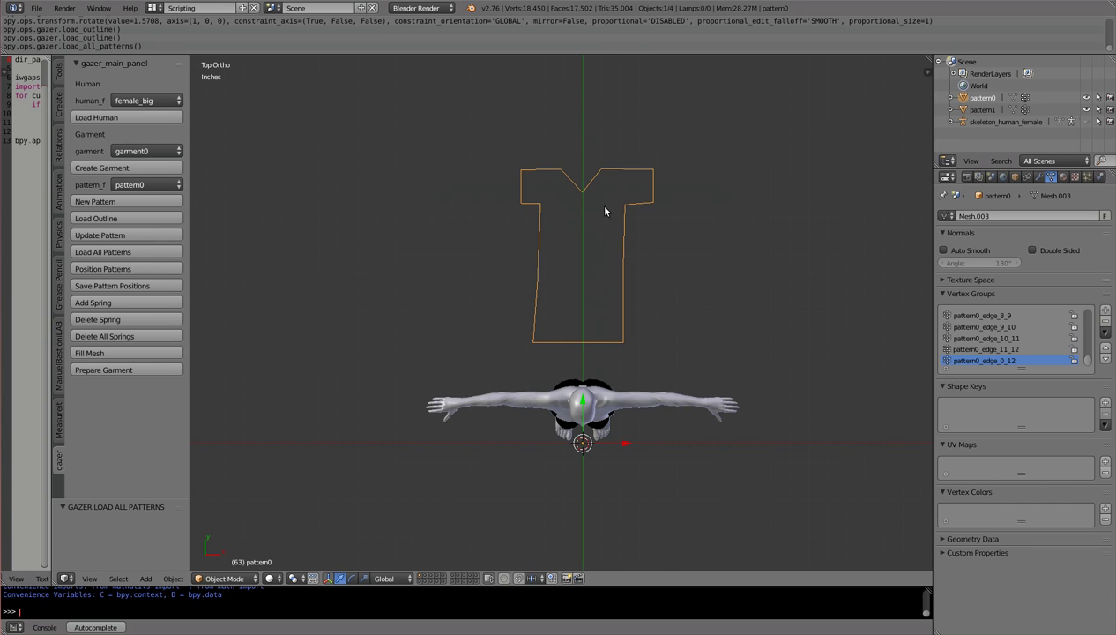
key("KP_1")
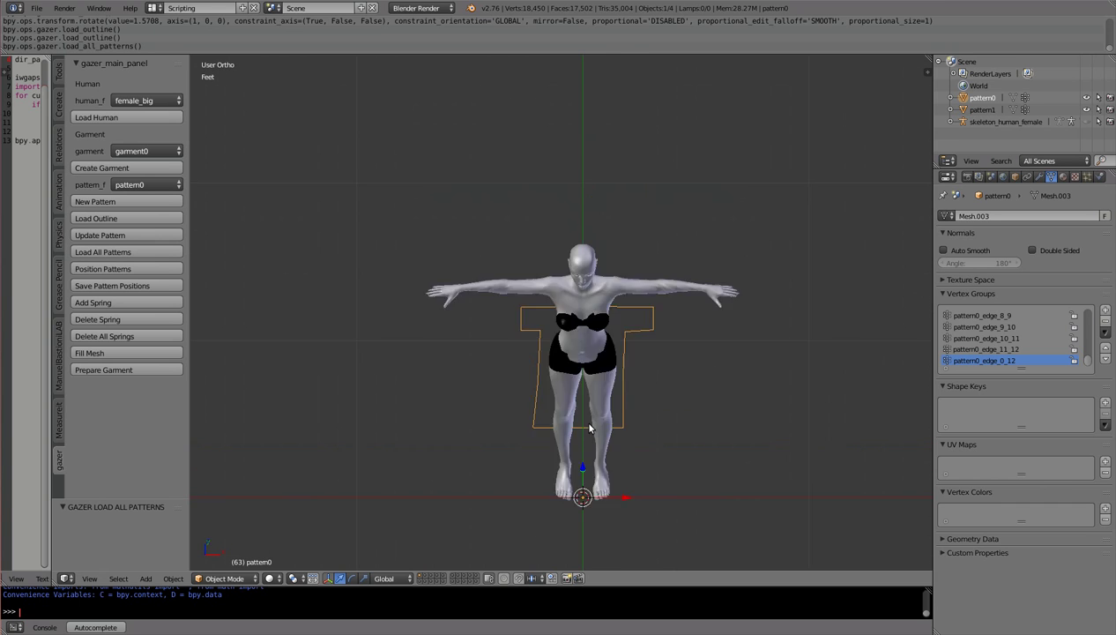
left_click(130, 273)
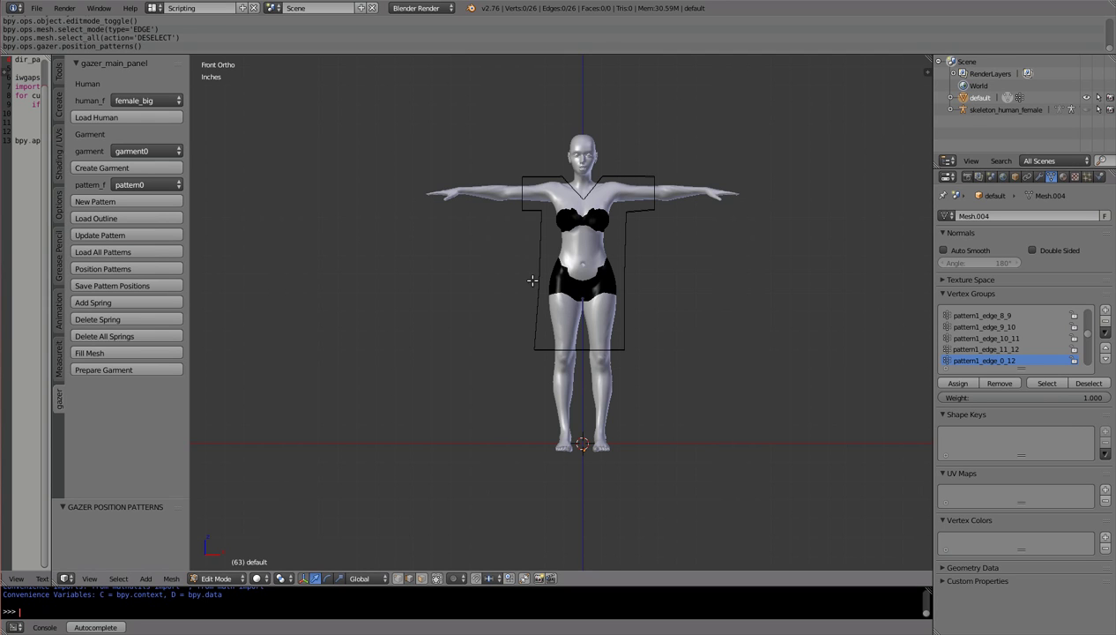
- Add springs between the front and back patterns along the upper and lower side-seam edges on the model's right side
scroll(491, 302, "up", 2)
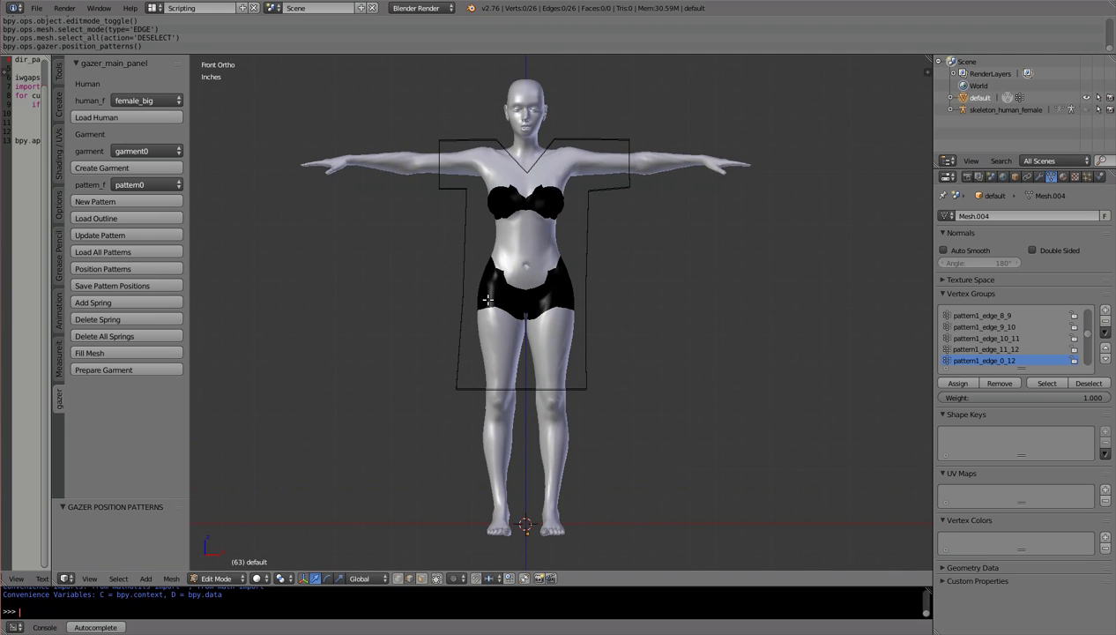
middle_click_drag(428, 312, 459, 313)
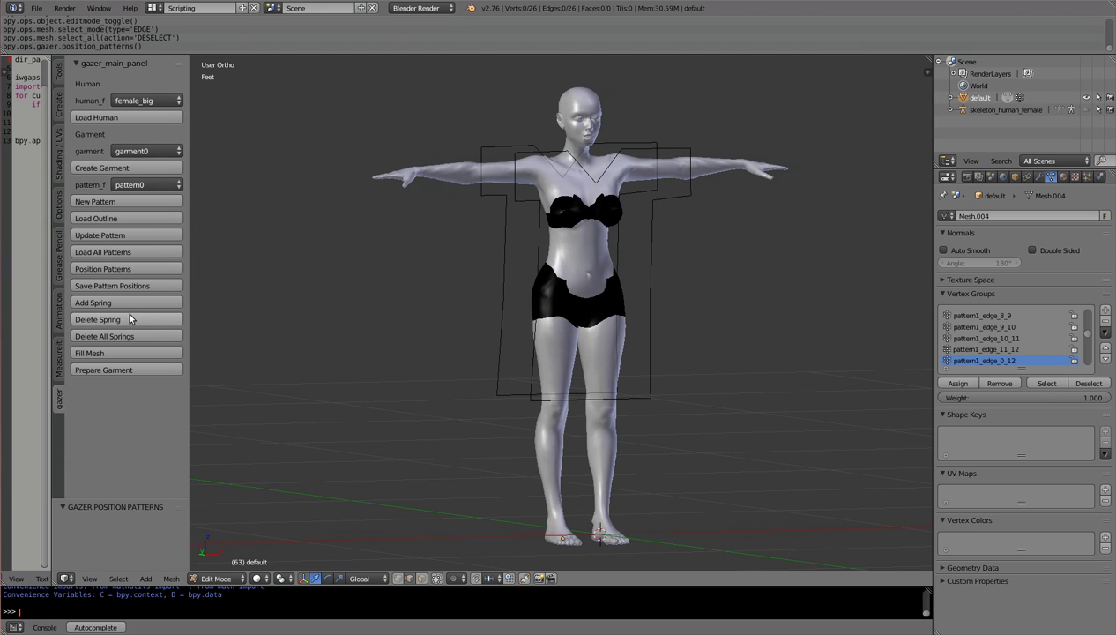
right_click(537, 231)
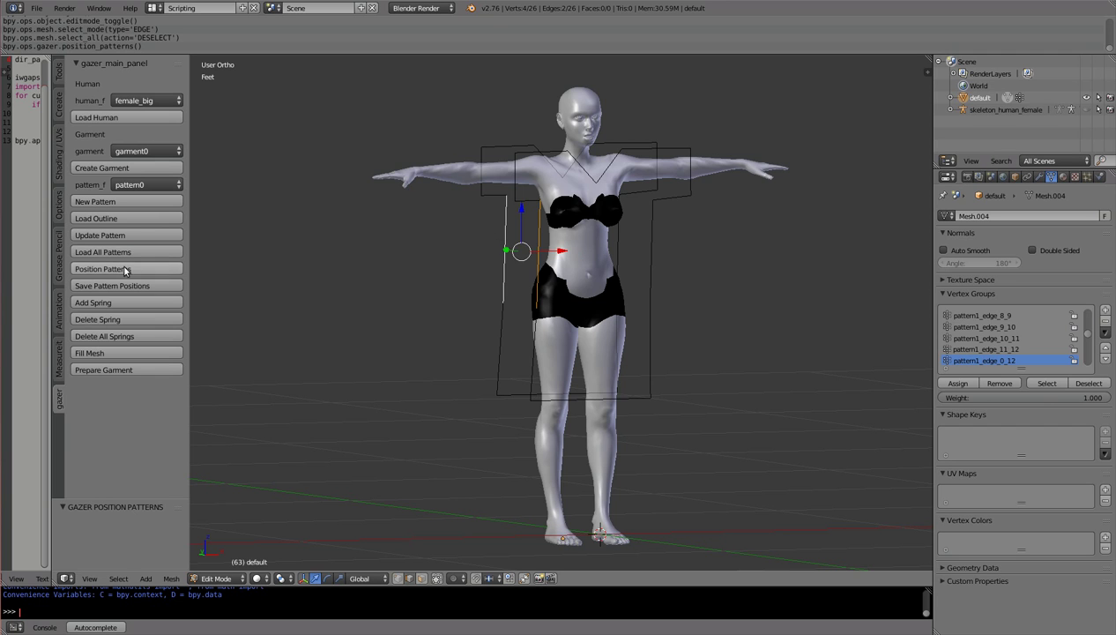
left_click(112, 299)
right_click(531, 354)
right_click(498, 360, "shift")
left_click(124, 307)
- Add springs between the front and back patterns along the under-sleeve and shoulder edges on the model's right side
mouse_move(488, 214)
middle_mouse_down()
mouse_move(476, 237)
mouse_move(473, 209)
middle_mouse_up()
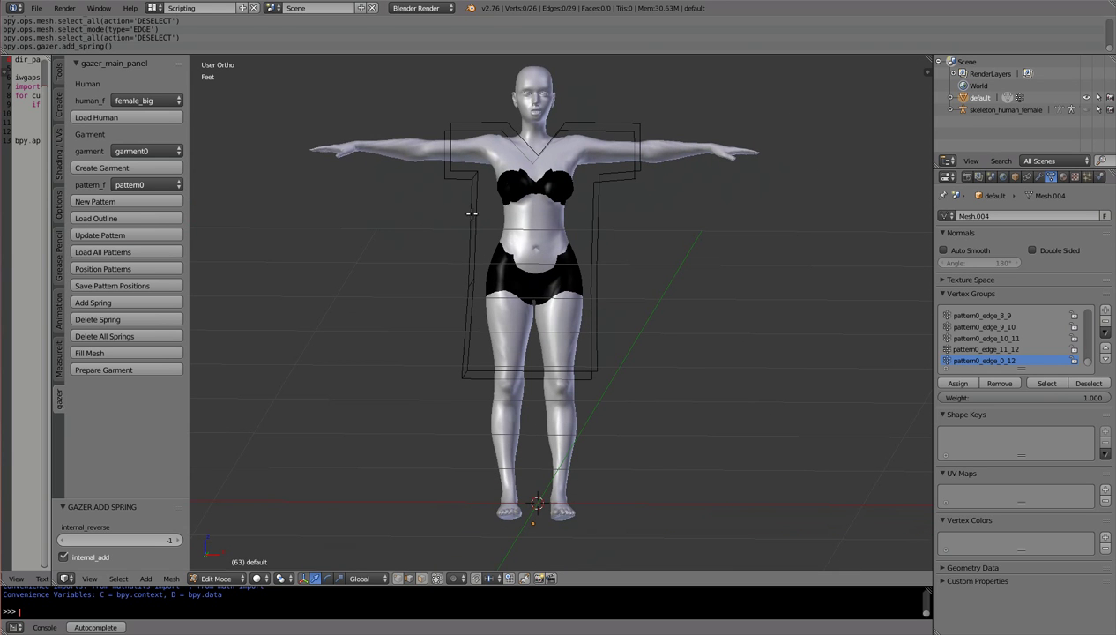
right_click(456, 176)
right_click(451, 178, "shift")
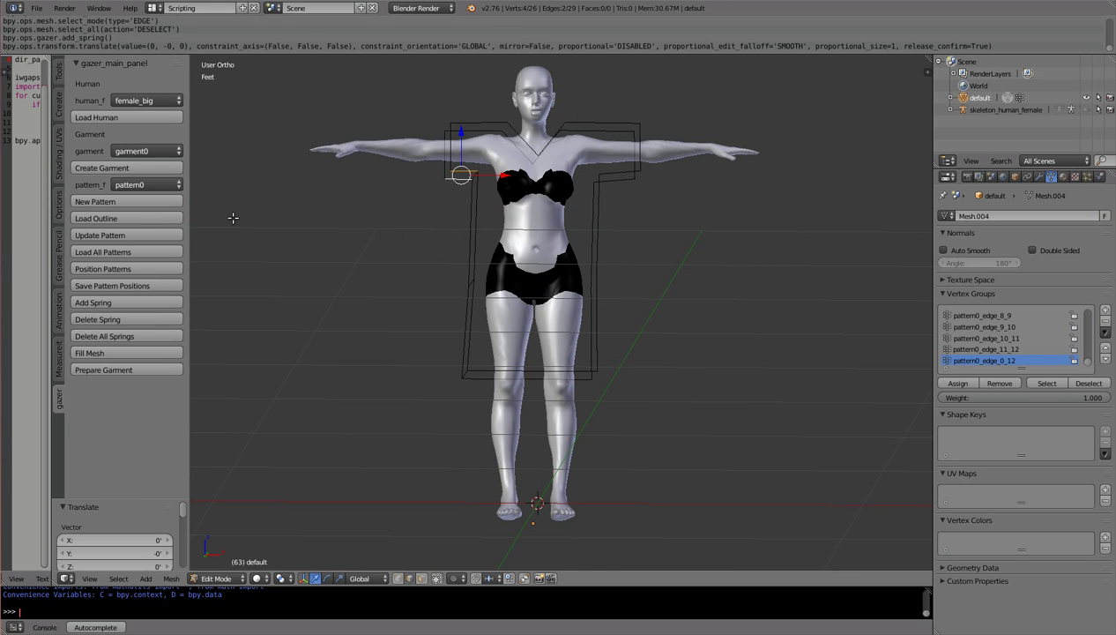
left_click(112, 304)
middle_click_drag(264, 313, 397, 291)
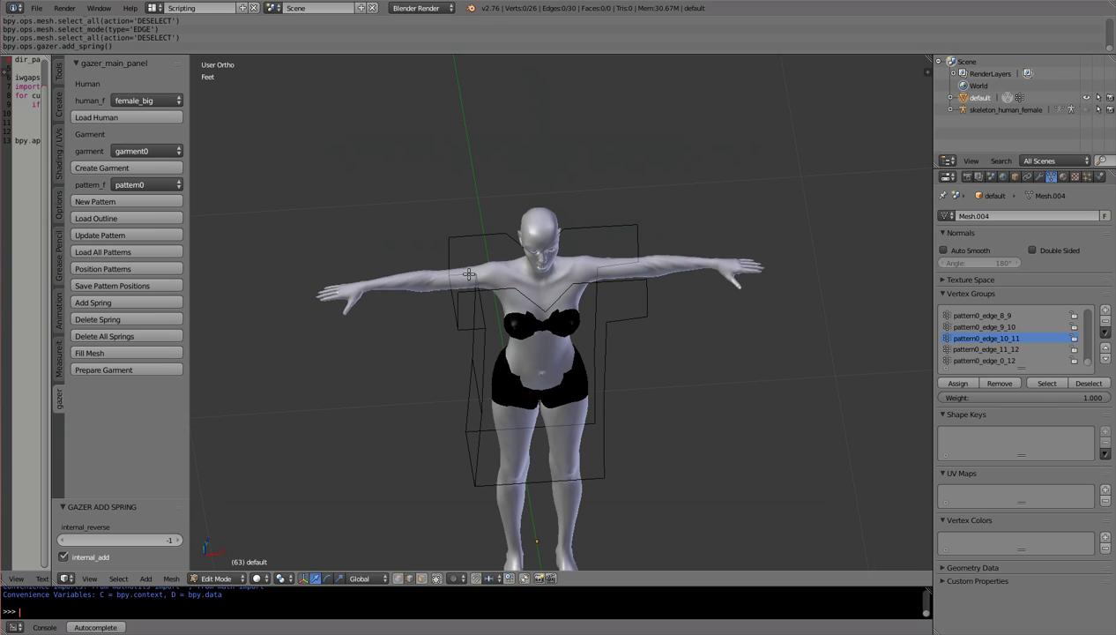
left_click(129, 303)
- Add springs between the front and back patterns along the shoulder and under-sleeve edges on the model's left side
middle_click_drag(616, 364, 580, 281)
right_click(582, 216)
right_click(582, 186, "shift")
left_click(126, 302)
middle_click_drag(209, 304, 472, 248)
right_click(558, 161)
right_click(580, 170, "shift")
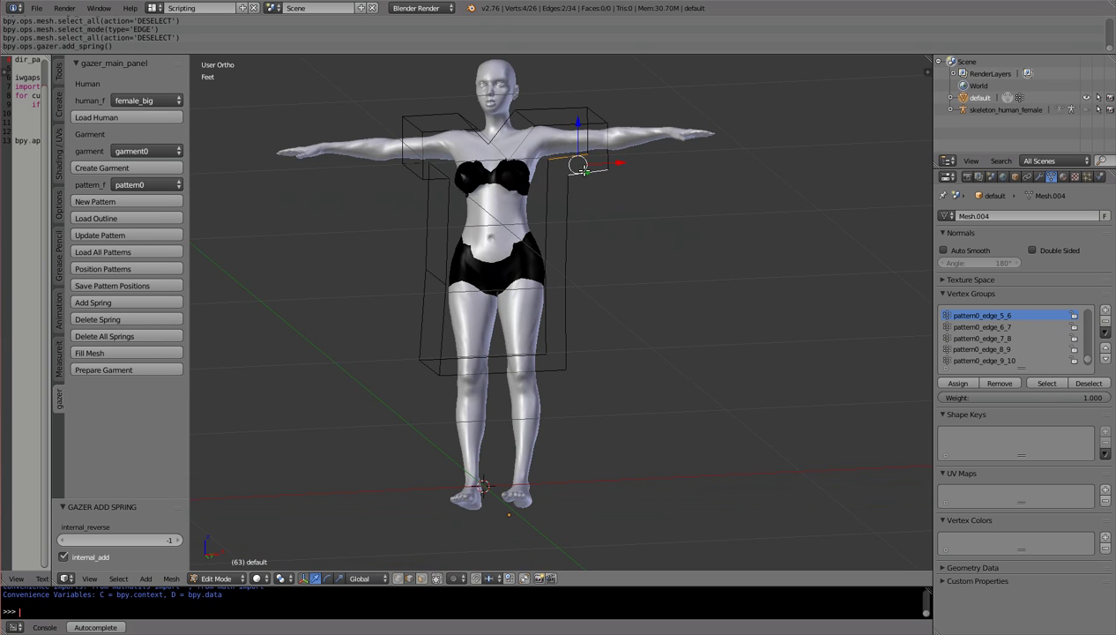
left_click(102, 302)
- Add springs between the front and back patterns along the upper and lower side-seam edges on the model's left side
right_click(553, 210)
left_click(123, 302)
right_click(542, 304)
right_click(553, 324, "shift")
left_click(123, 303)
middle_click_drag(339, 326, 363, 349)
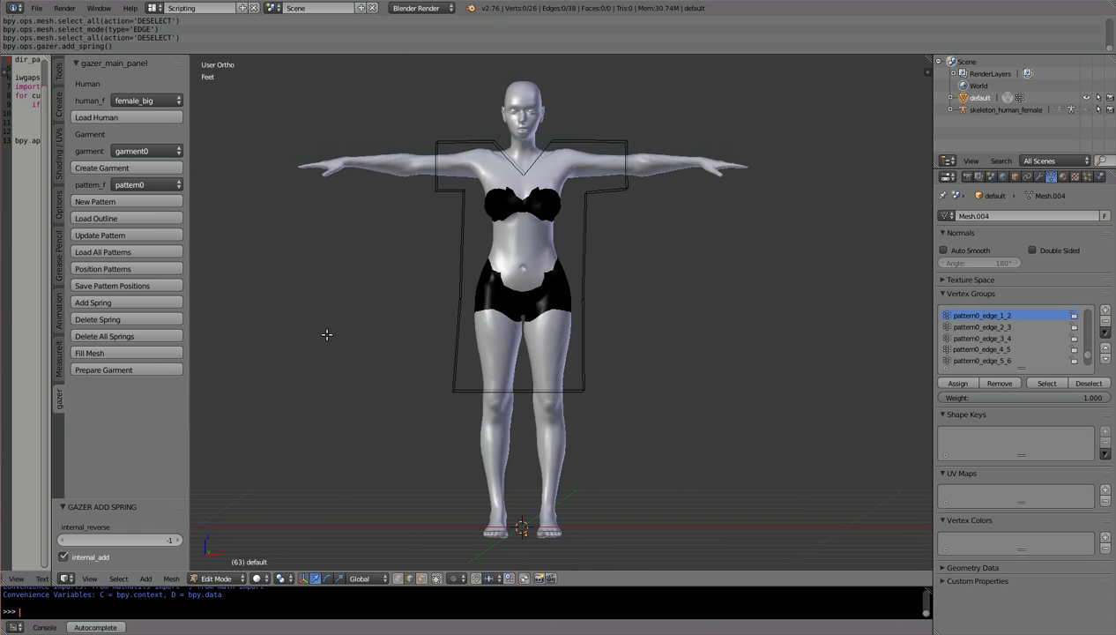
- Return the garment to Object Mode and run Fill Mesh on it
key("Tab")
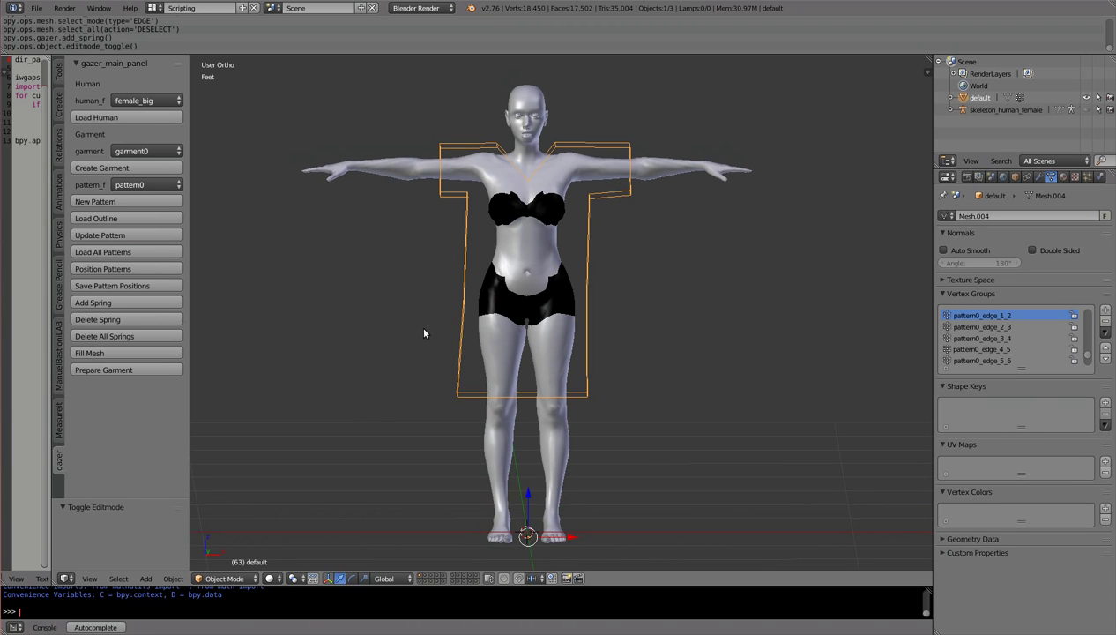
left_click(142, 352)
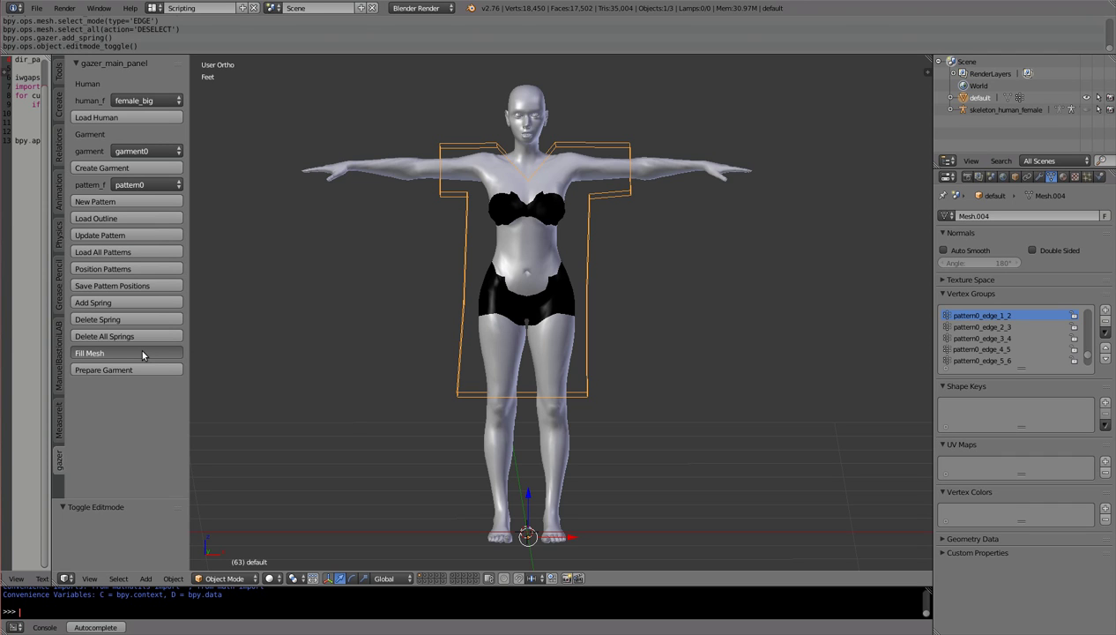
left_click(143, 354)
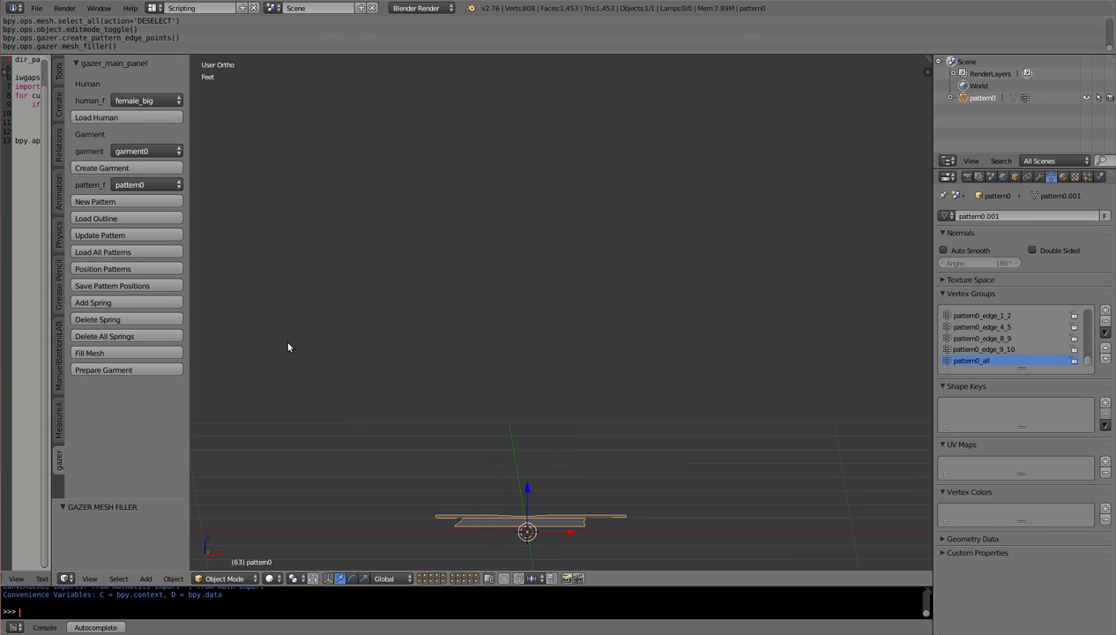
- Examine the triangulation of the filled pattern0 mesh from above in Edit Mode
middle_click_drag(425, 348, 485, 413)
key("KP_7")
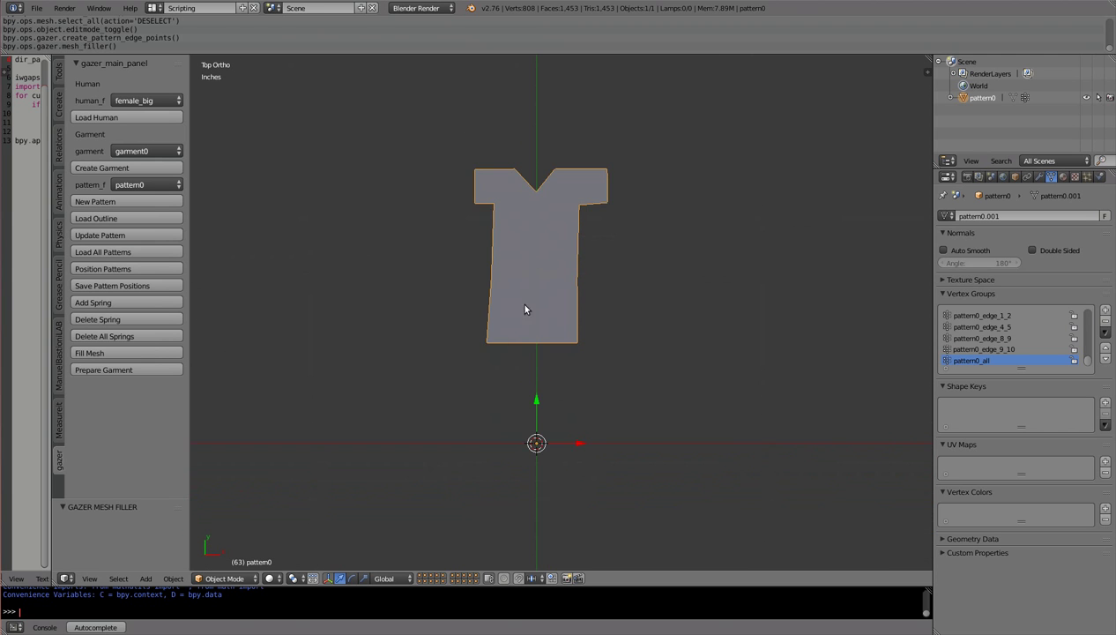
scroll(533, 275, "up", 4)
scroll(533, 279, "down", 1)
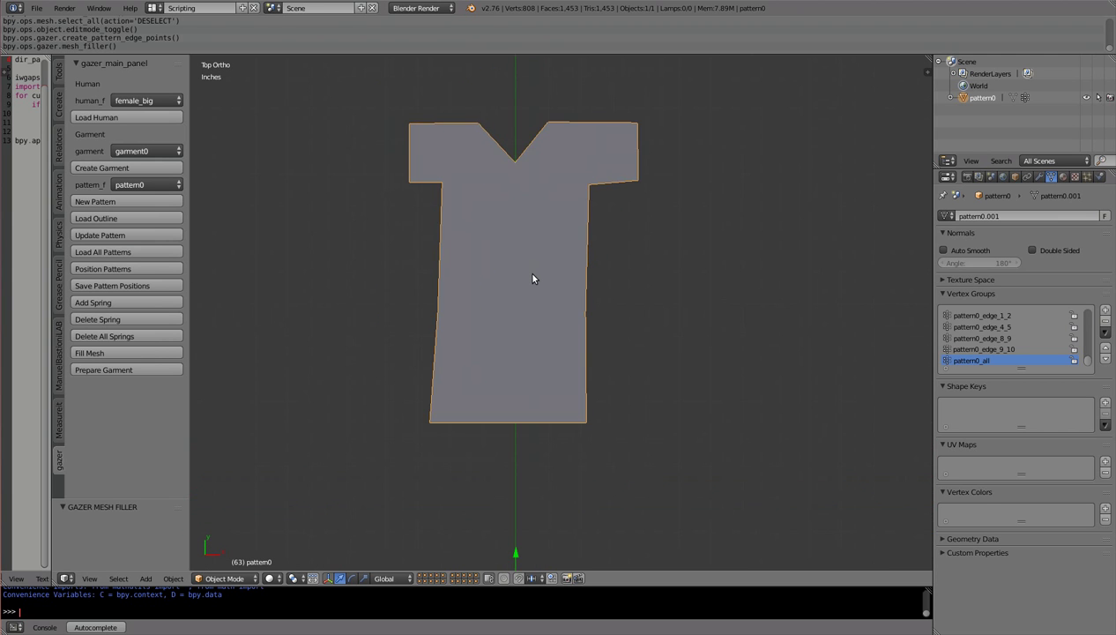
key("Tab")
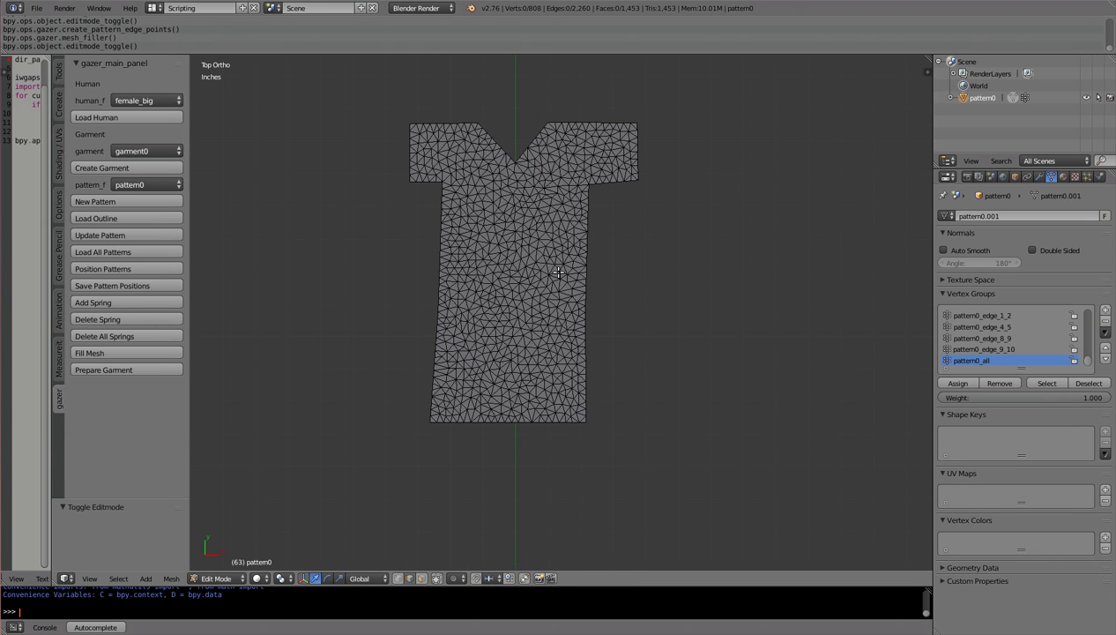
scroll(551, 268, "up", 5)
scroll(520, 282, "down", 2)
scroll(526, 285, "down", 2)
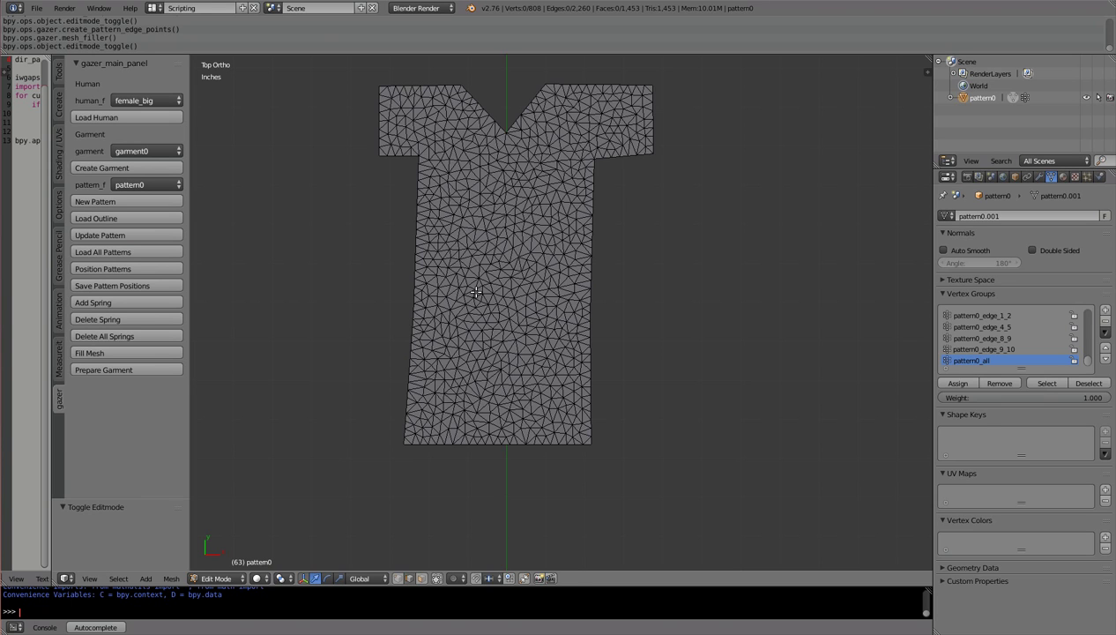
- Return the filled pattern0 mesh to Object Mode and run Prepare Garment
key("Tab")
scroll(475, 298, "down", 2)
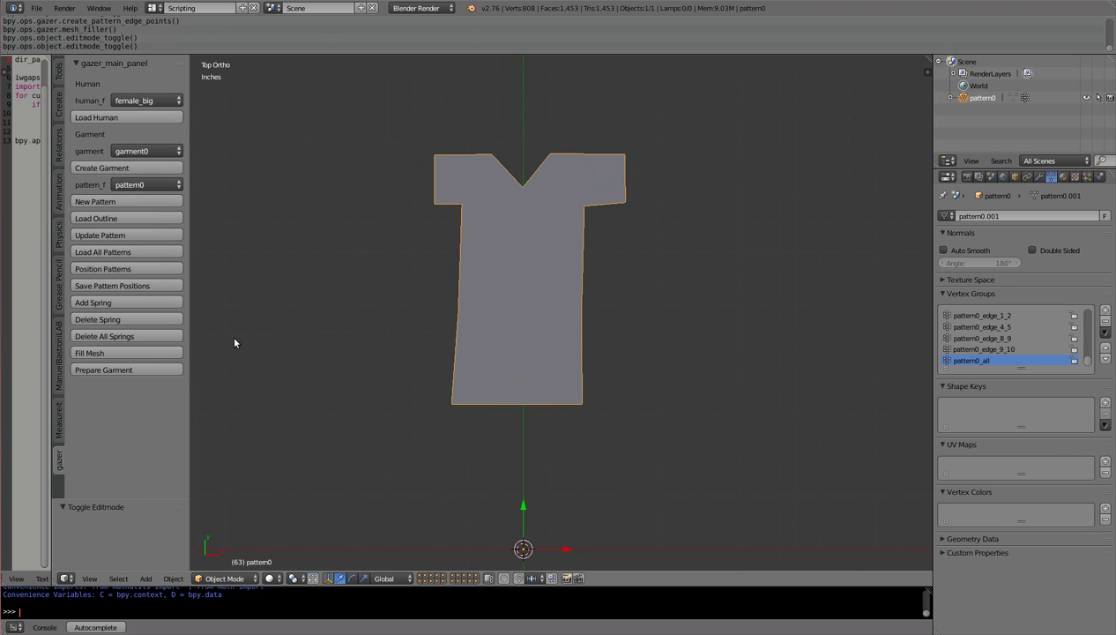
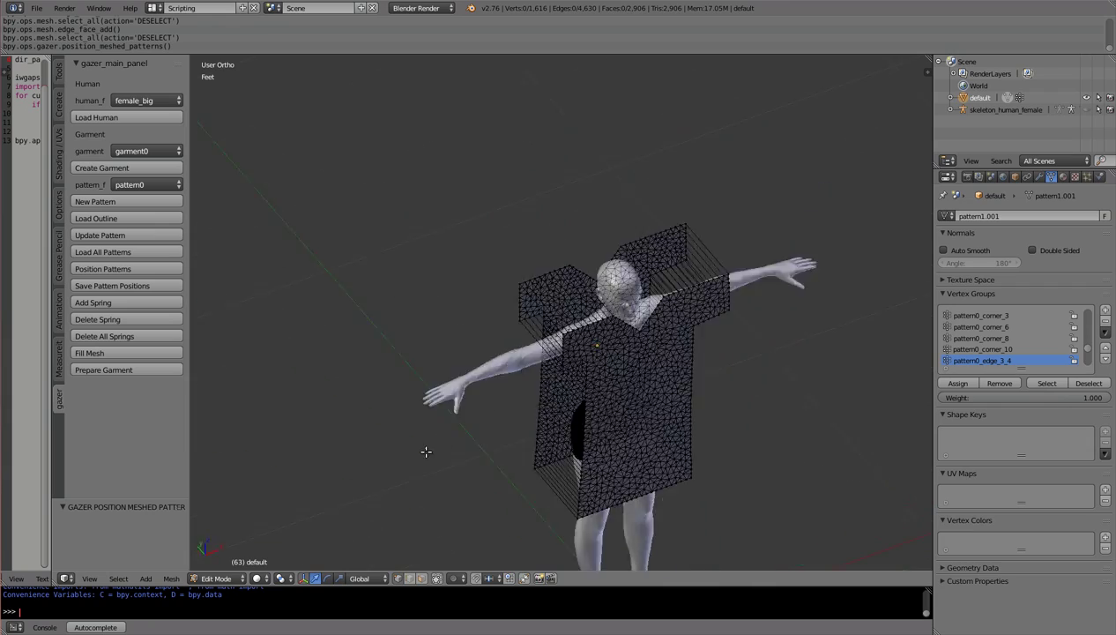
- Inspect the spring edges between the front and back patterns by circle-selecting them along the model's side and viewing them from several angles
scroll(467, 310, "up", 5)
middle_click_drag(467, 310, 558, 370)
scroll(505, 388, "down", 3)
middle_click_drag(650, 392, 519, 384)
key("c")
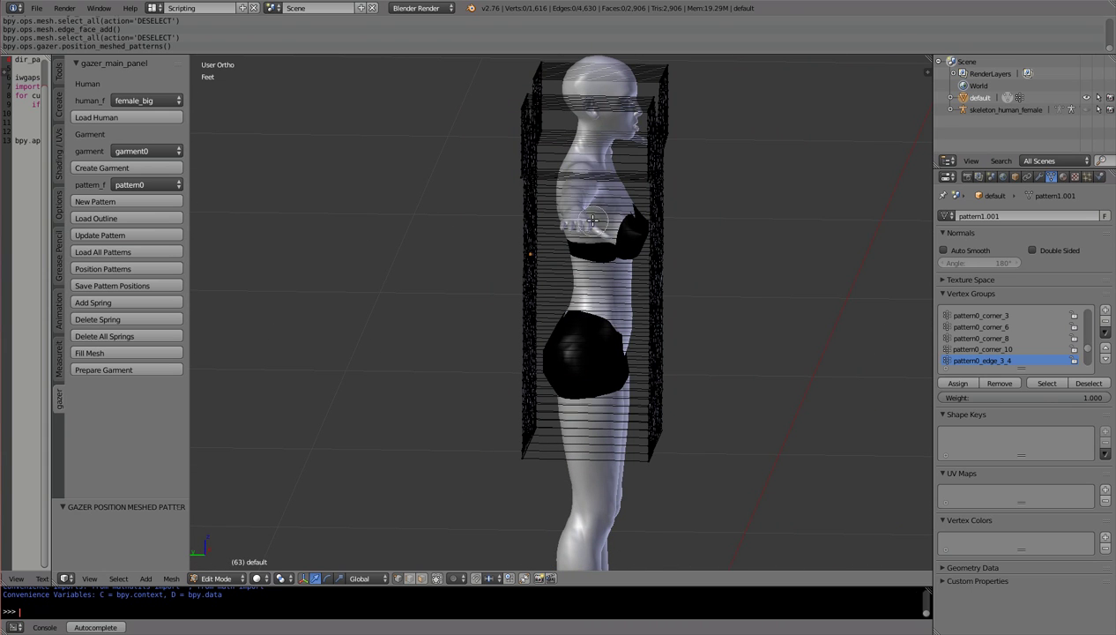
key("Escape")
key("Tab")
key("Tab")
key("c")
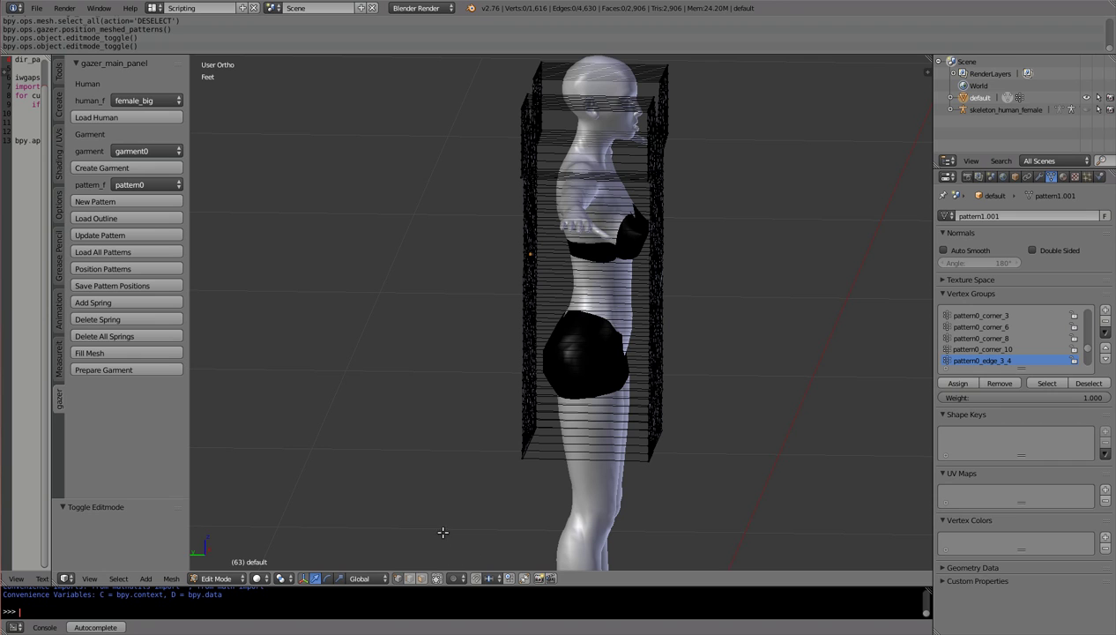
mouse_move(607, 133)
left_mouse_down()
mouse_move(595, 81)
mouse_move(606, 454)
left_mouse_up()
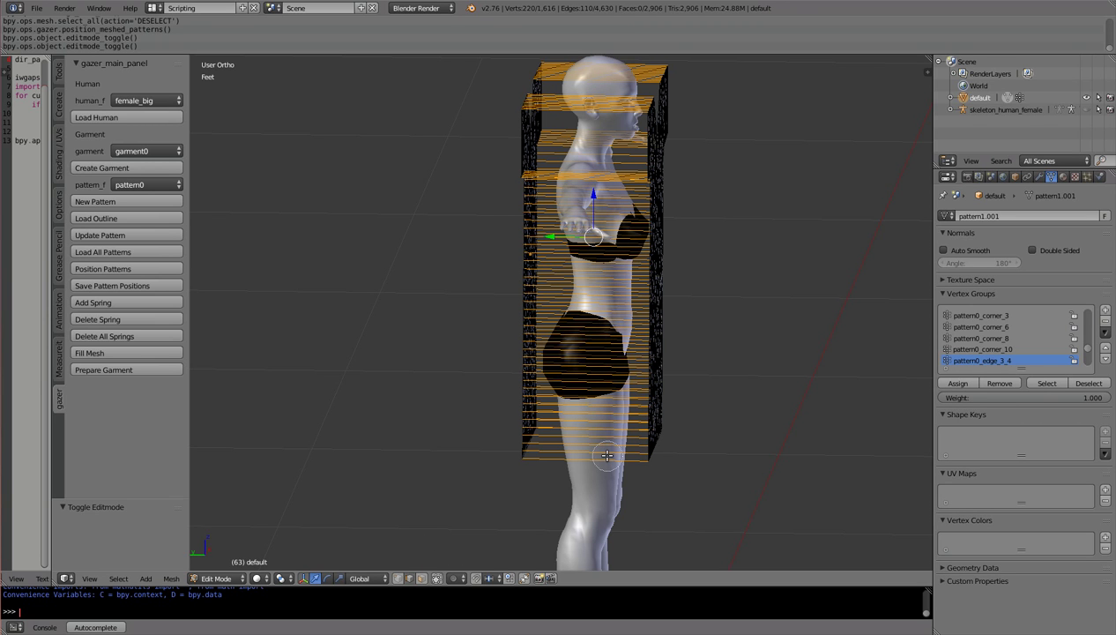
right_click(629, 424)
middle_click_drag(695, 411, 682, 388)
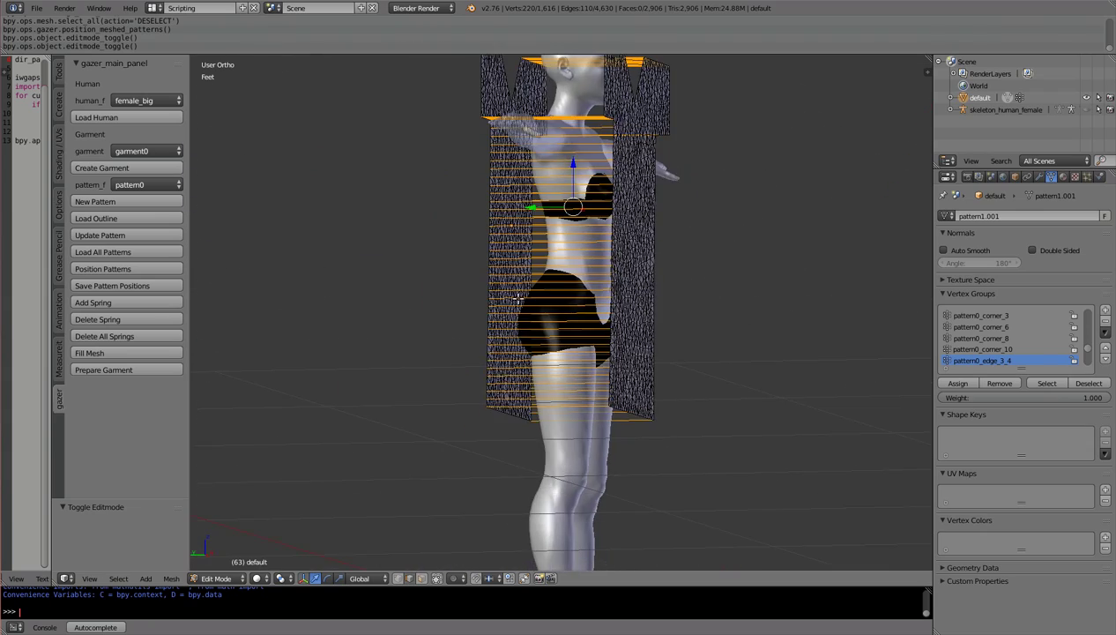
middle_click_drag(535, 258, 360, 280)
middle_click_drag(391, 359, 453, 347)
- Move the entire garment mesh down about 1.4 inches on the model and return it to Object Mode
key("a")
key("a")
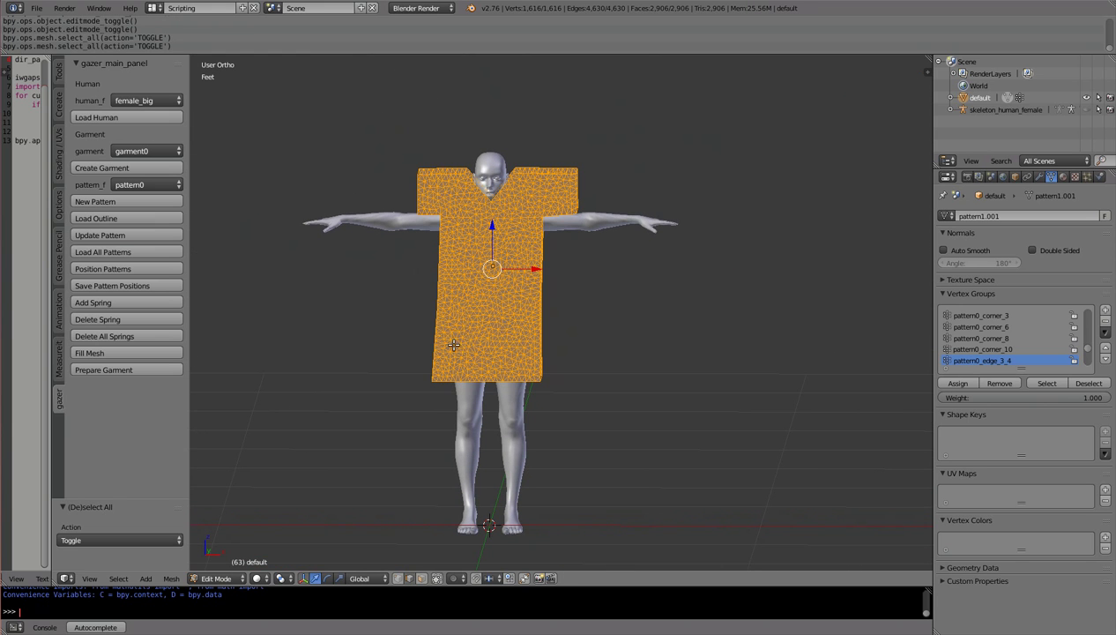
key("g")
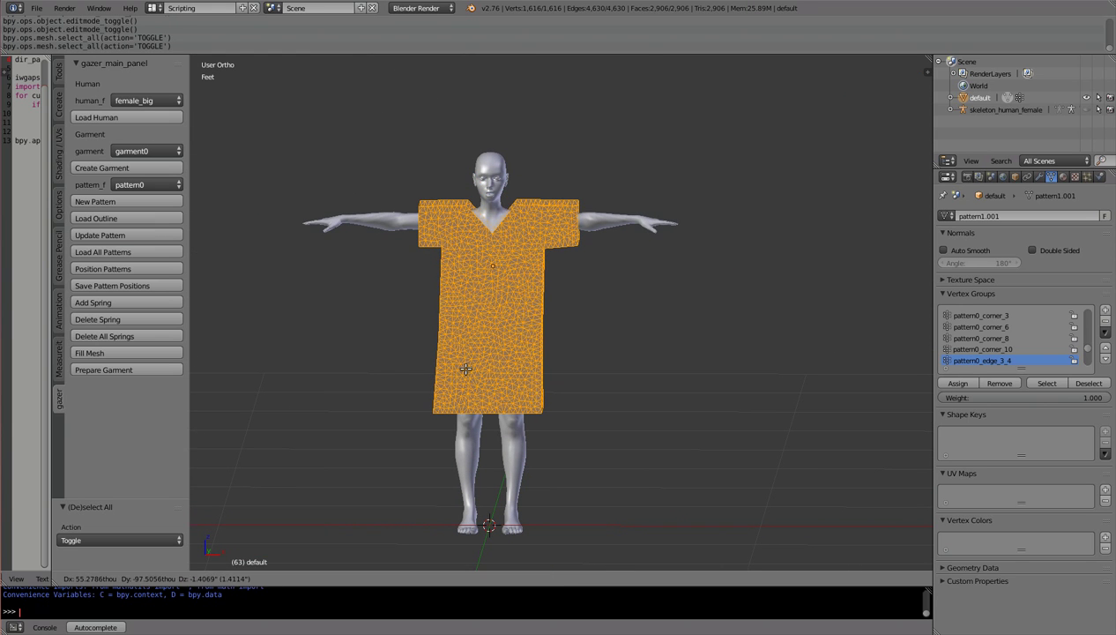
left_click(465, 369)
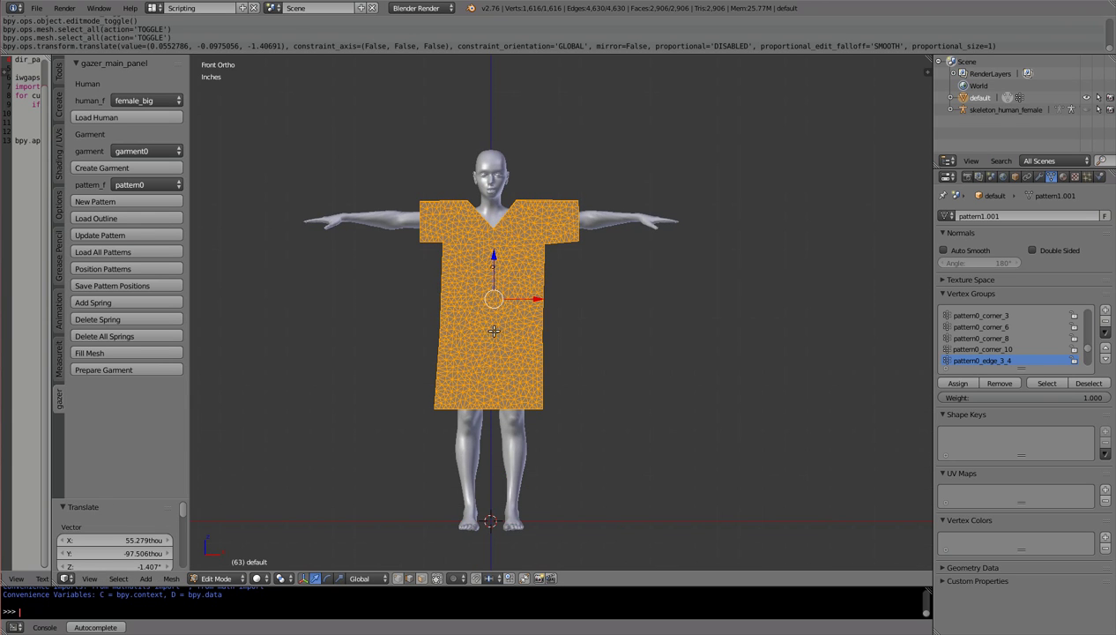
key("KP_1")
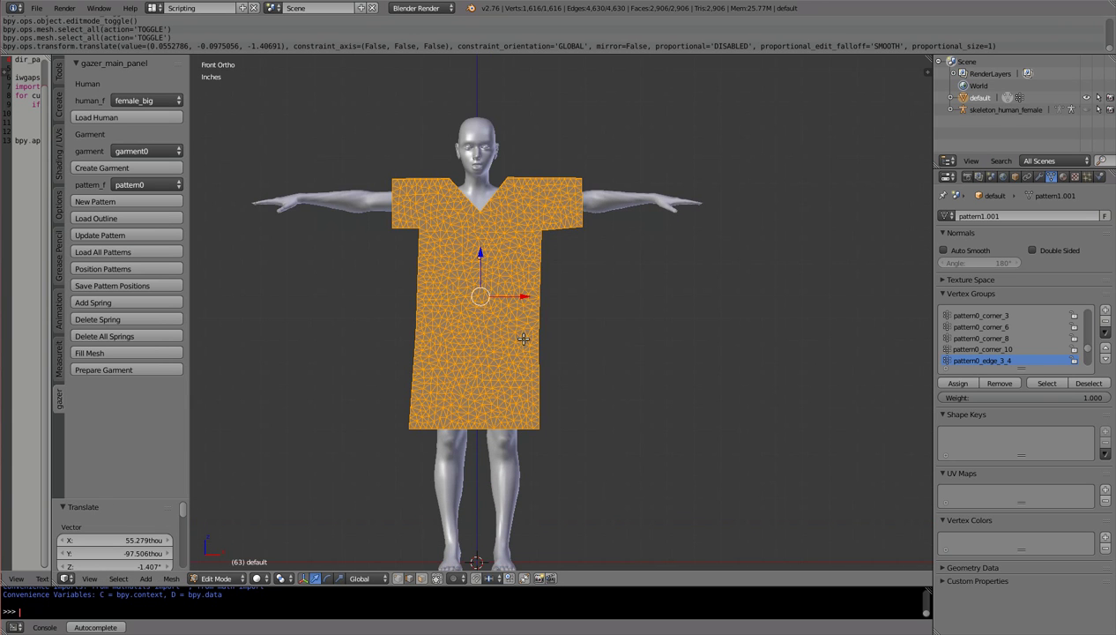
middle_click_drag(517, 336, 591, 355, "shift")
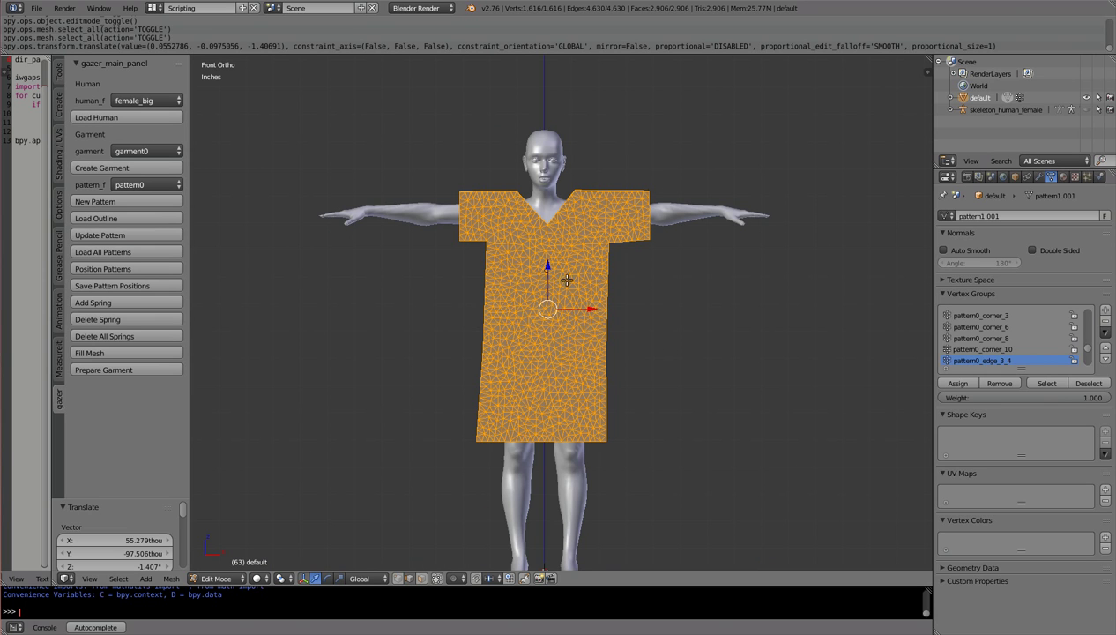
key("Tab")
mouse_move(515, 298)
middle_mouse_down()
mouse_move(573, 319)
mouse_move(640, 279)
mouse_move(660, 291)
mouse_move(620, 315)
mouse_move(507, 302)
middle_mouse_up()
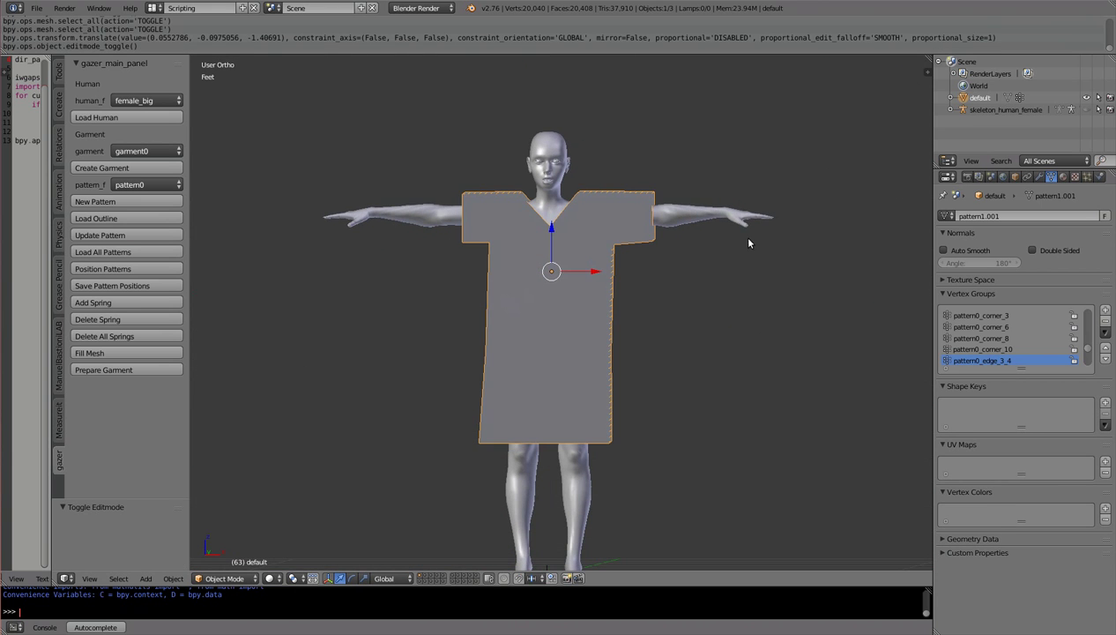
- Enable Cloth physics on the garment with Cloth Sewing Springs and a sewing force of 20
left_click(1099, 176)
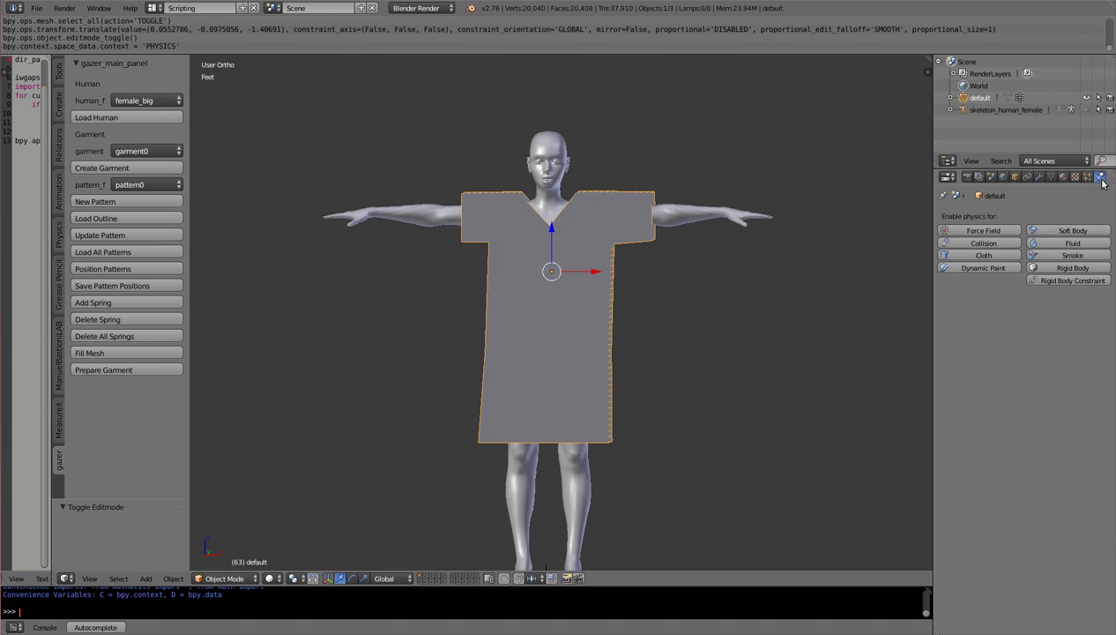
left_click(996, 256)
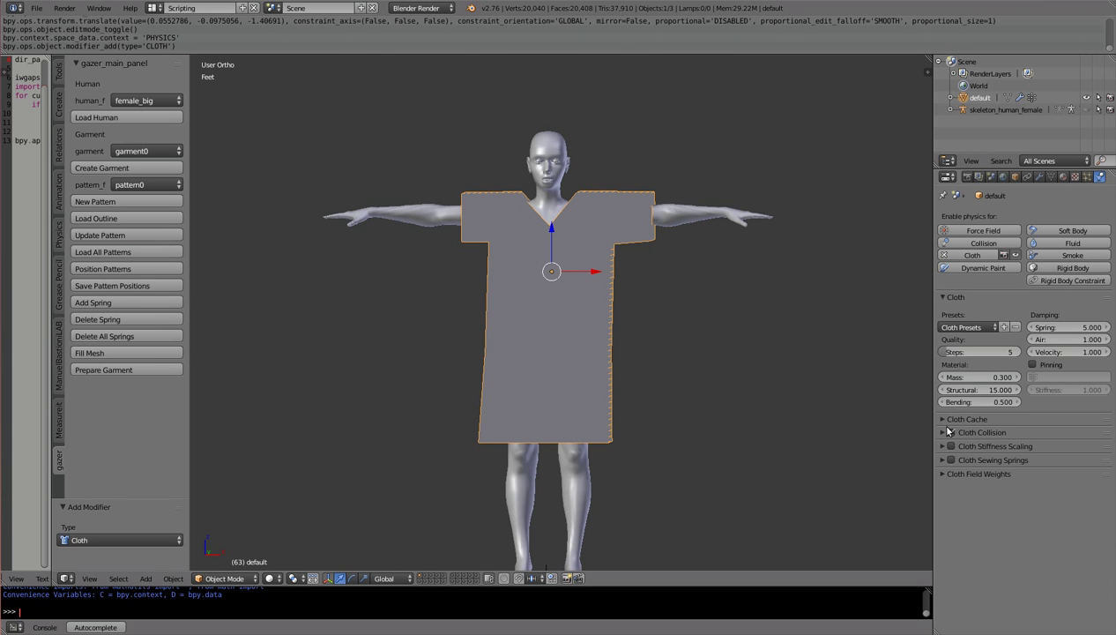
left_click(952, 460)
left_click(941, 460)
left_click(992, 475)
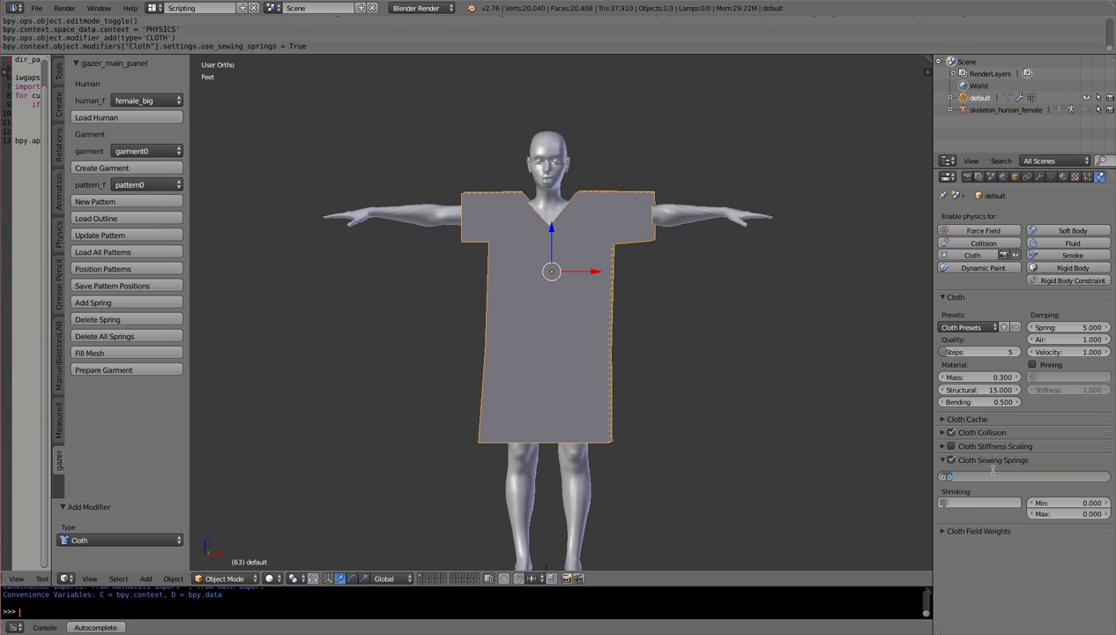
type("20")
key("Return")
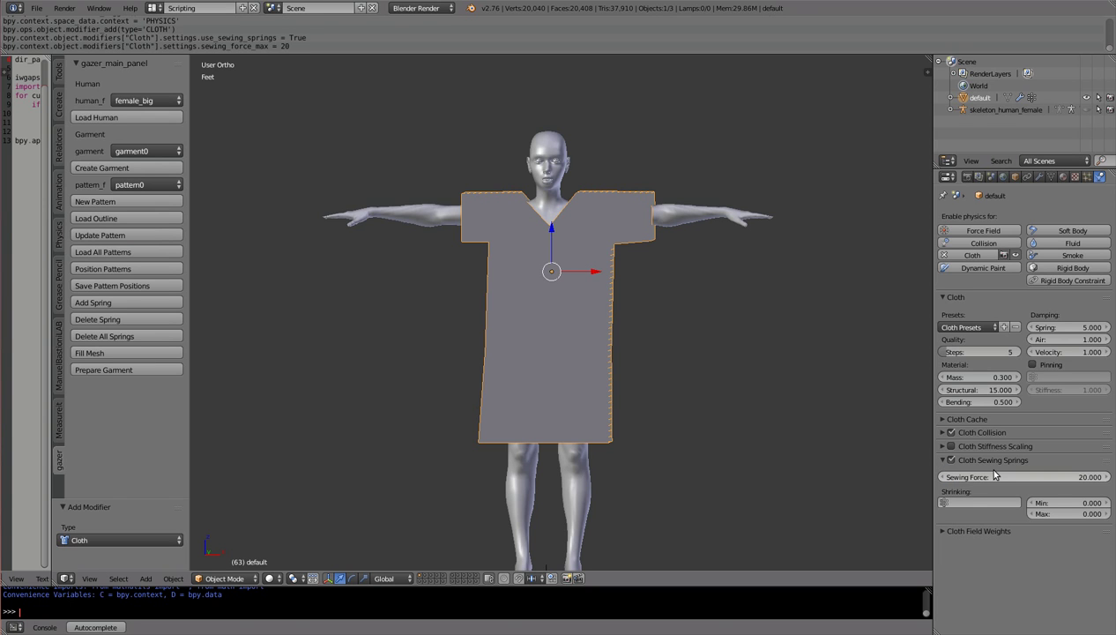
- Set the end frame of the garment's cloth cache to 30
left_click(970, 420)
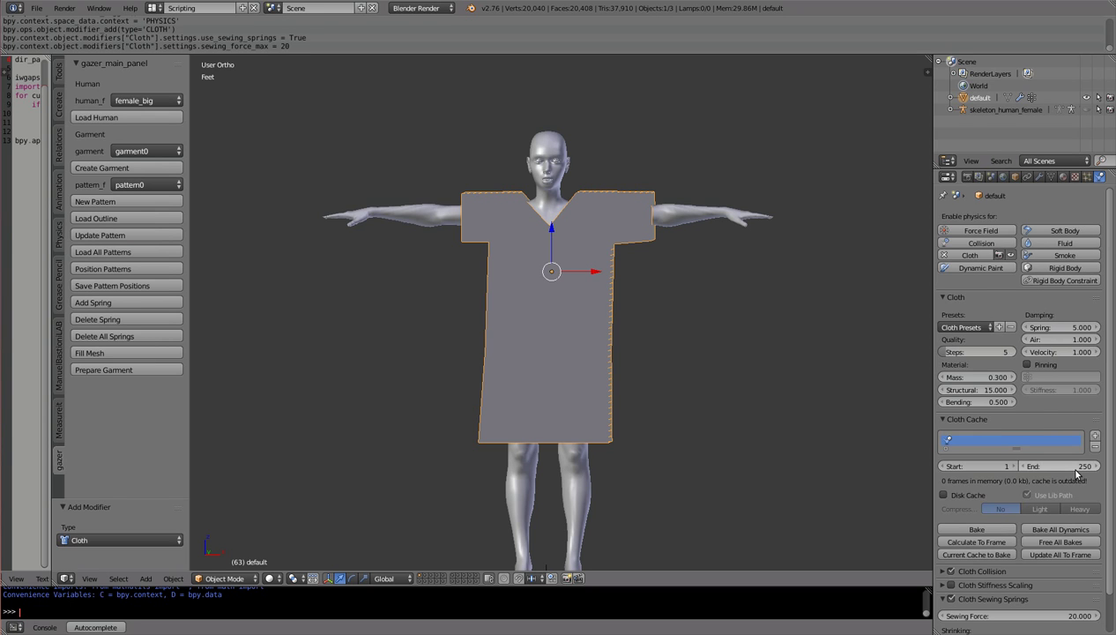
left_click(1076, 468)
type("30")
key("Return")
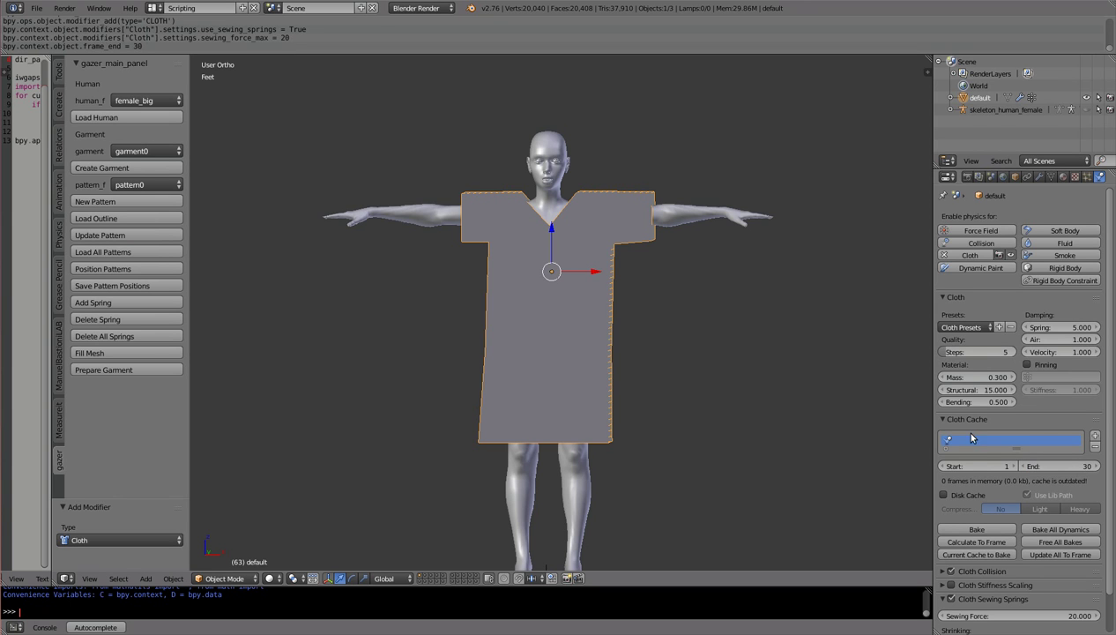
- Set the garment's cloth collision distance to 0.2 and enable Self Collision
scroll(965, 440, "down", 1)
left_click(970, 530)
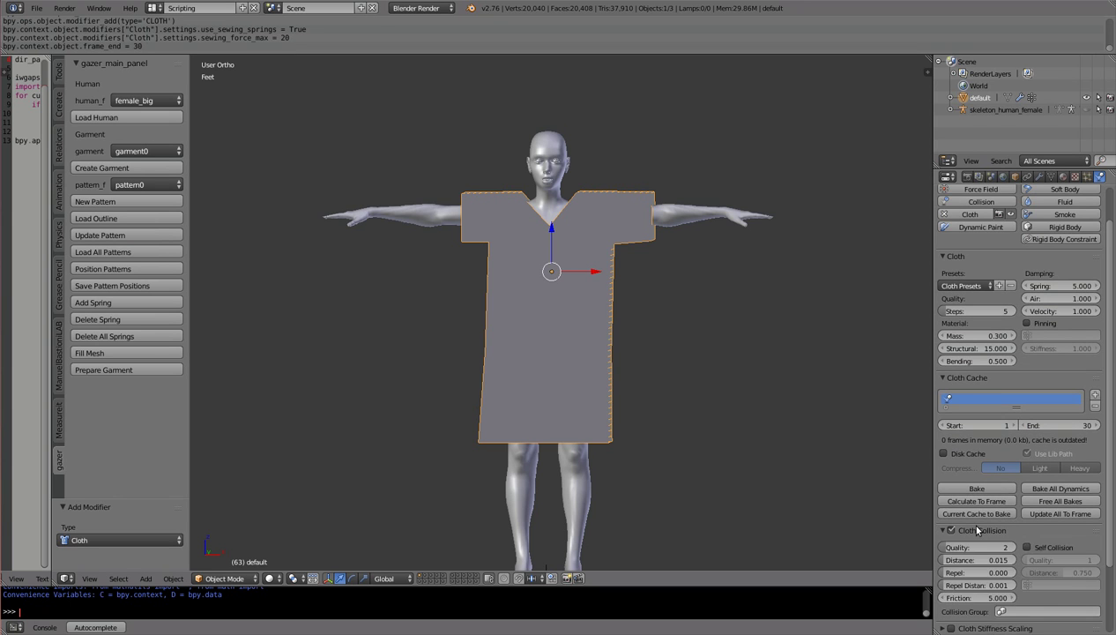
scroll(974, 520, "down", 2)
left_click(982, 487)
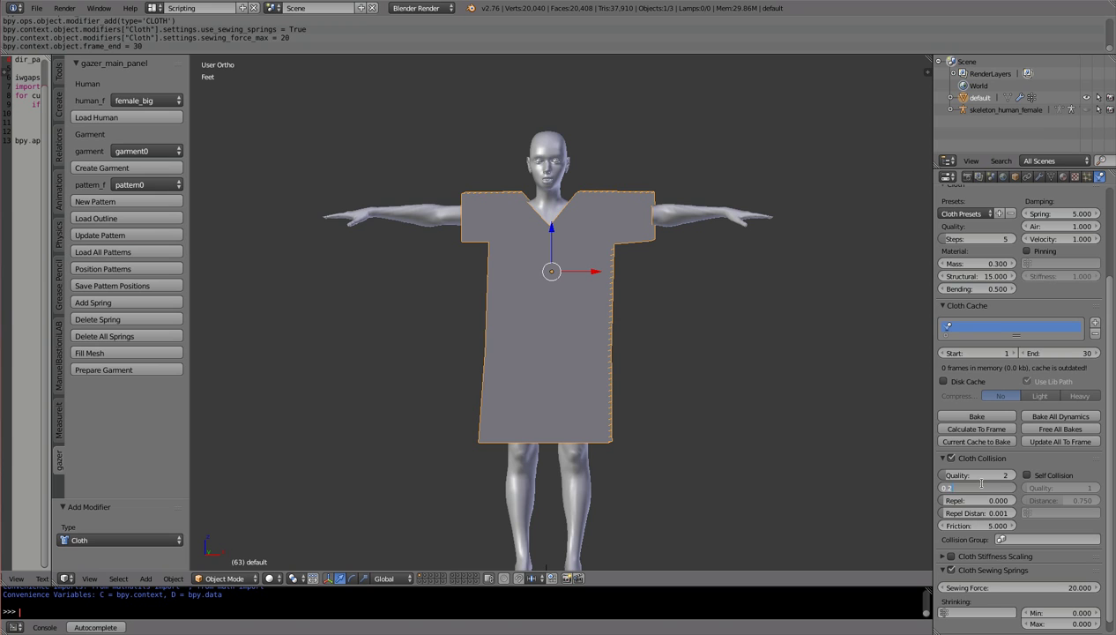
type("0.2")
key("Return")
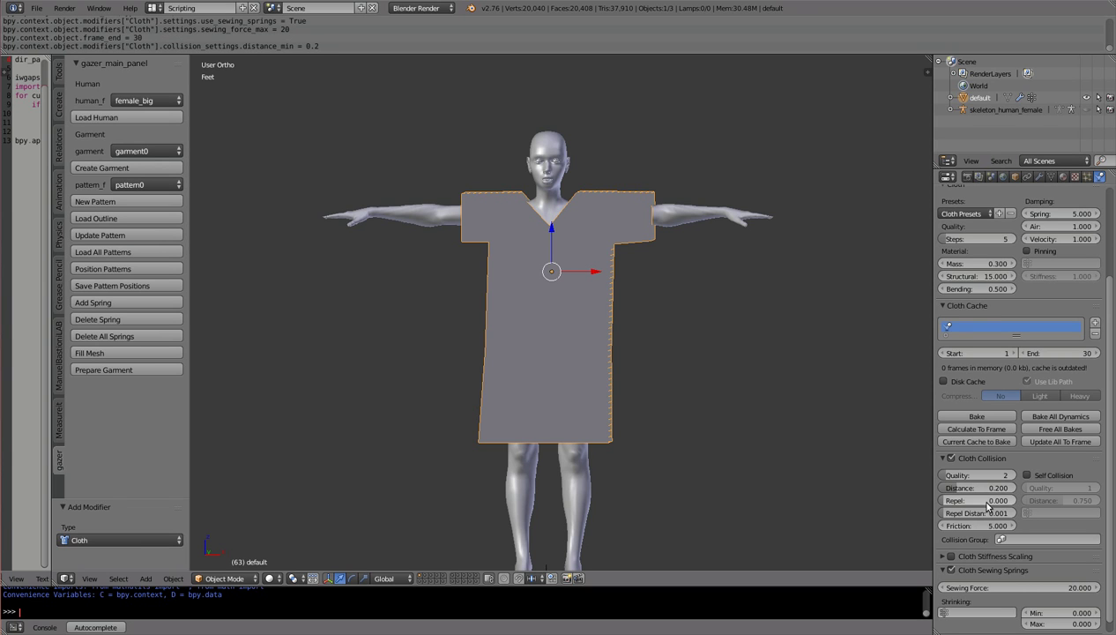
left_click(1024, 476)
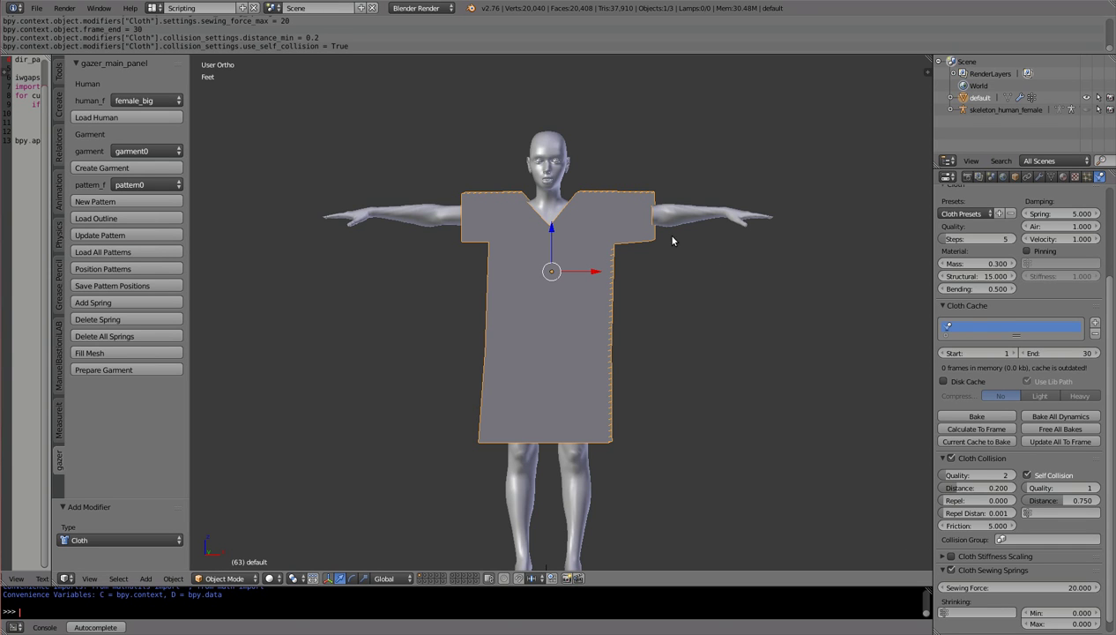
- Enable Collision physics on the human body and bake the garment's cloth simulation
right_click(701, 212)
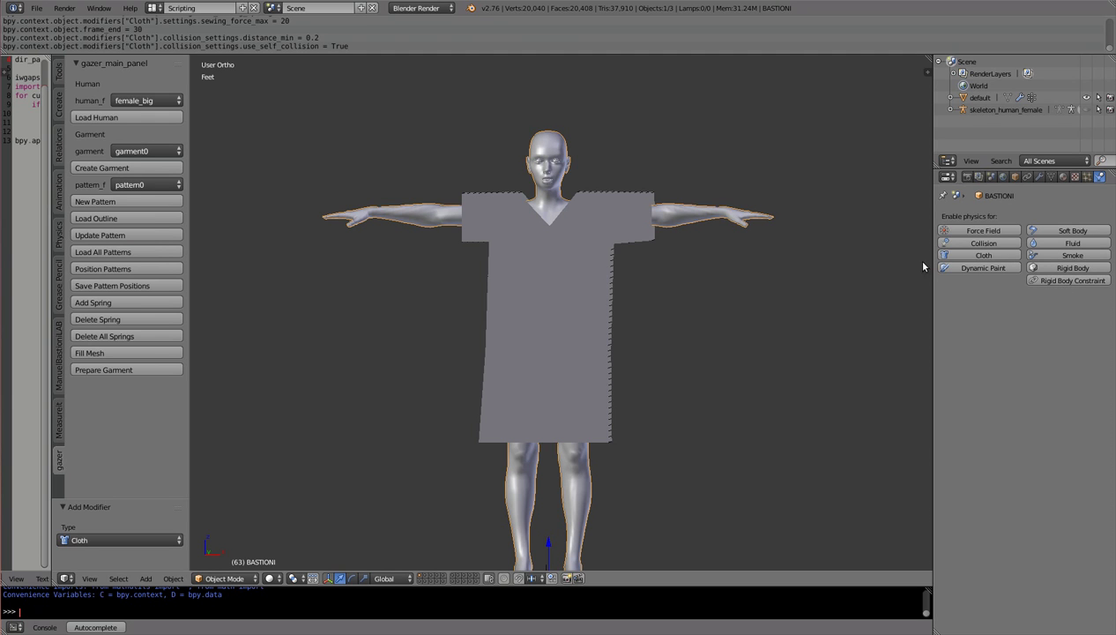
left_click(980, 244)
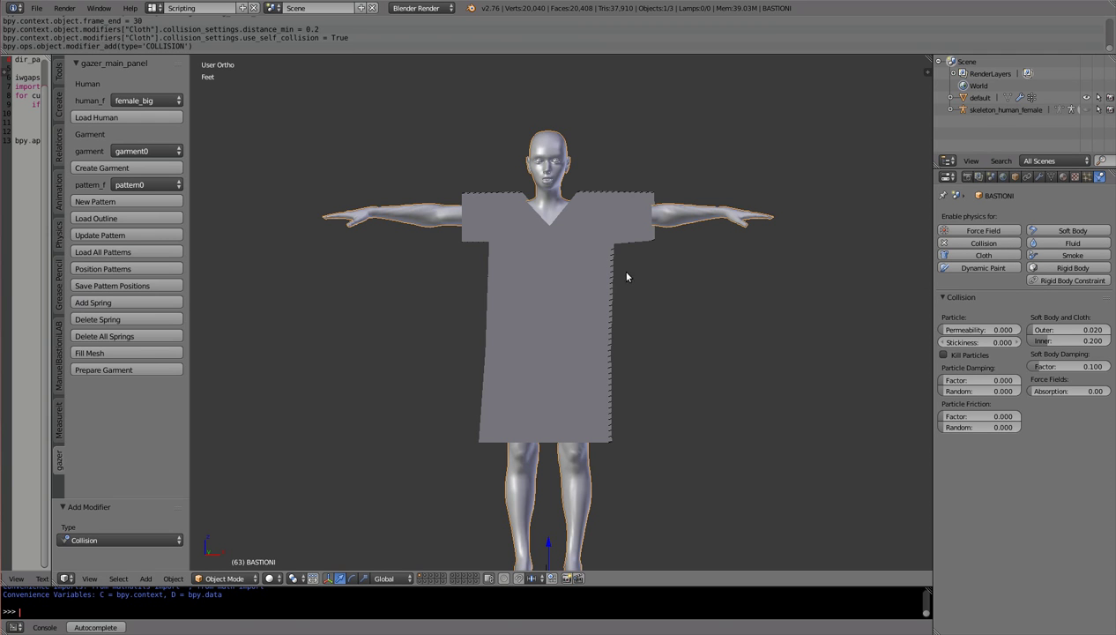
right_click(505, 305)
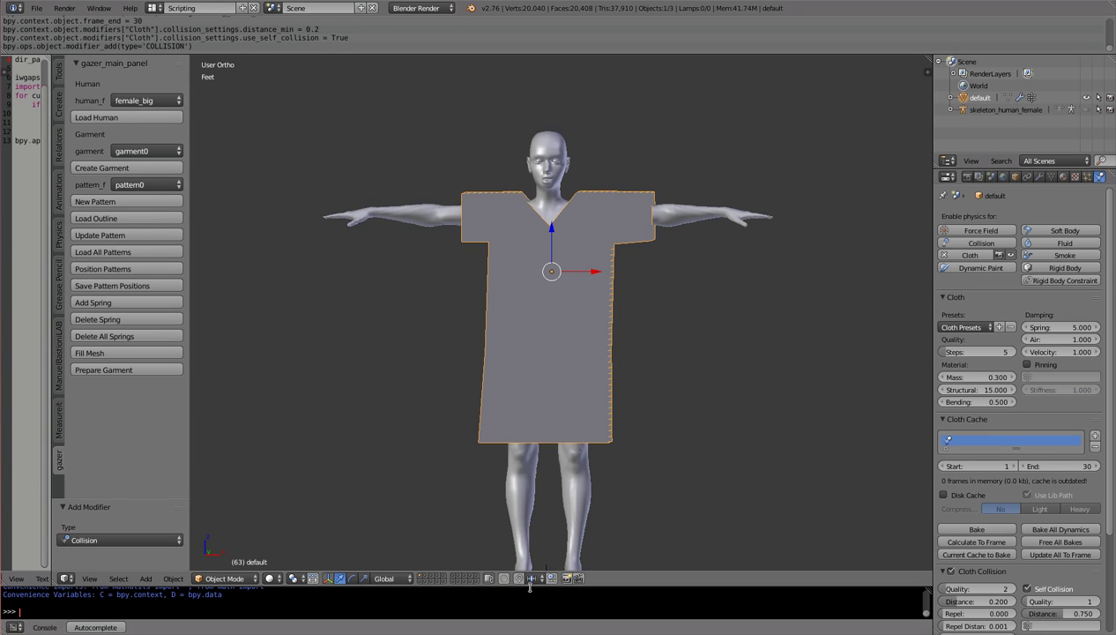
left_click(980, 530)
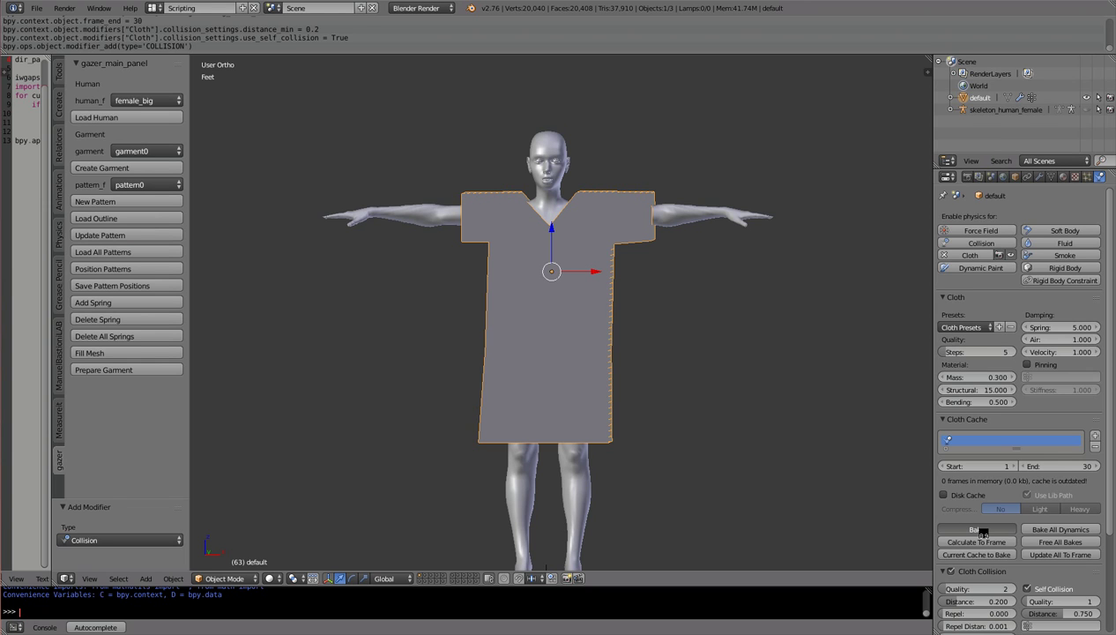
left_click(979, 529)
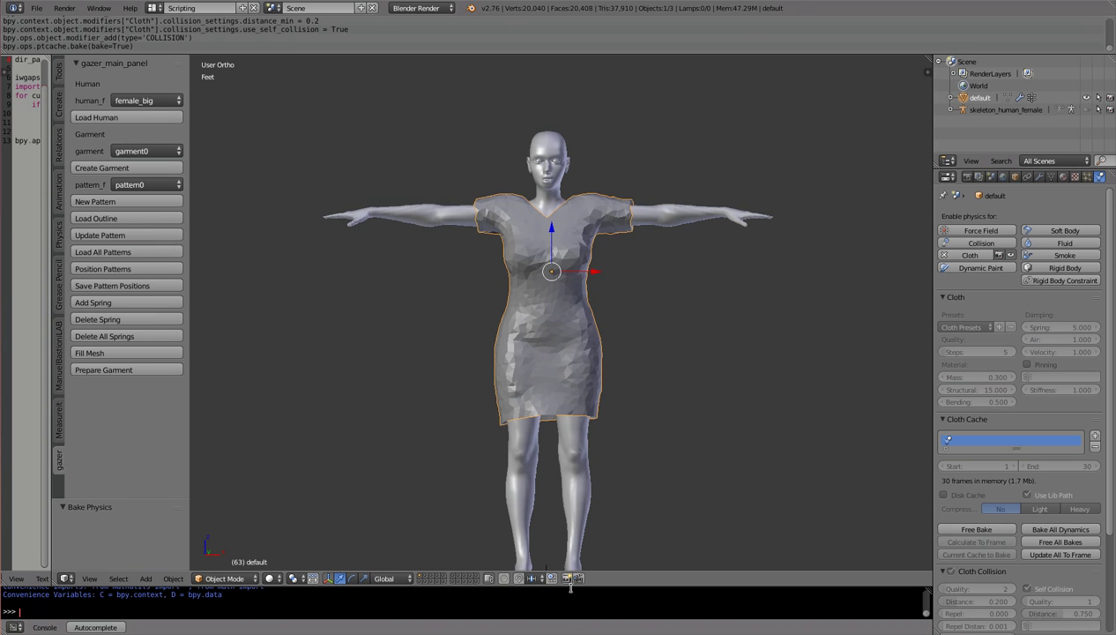
- Enlarge the Python console area and change its editor type to Timeline
left_click_drag(570, 583, 573, 430)
left_click(14, 627)
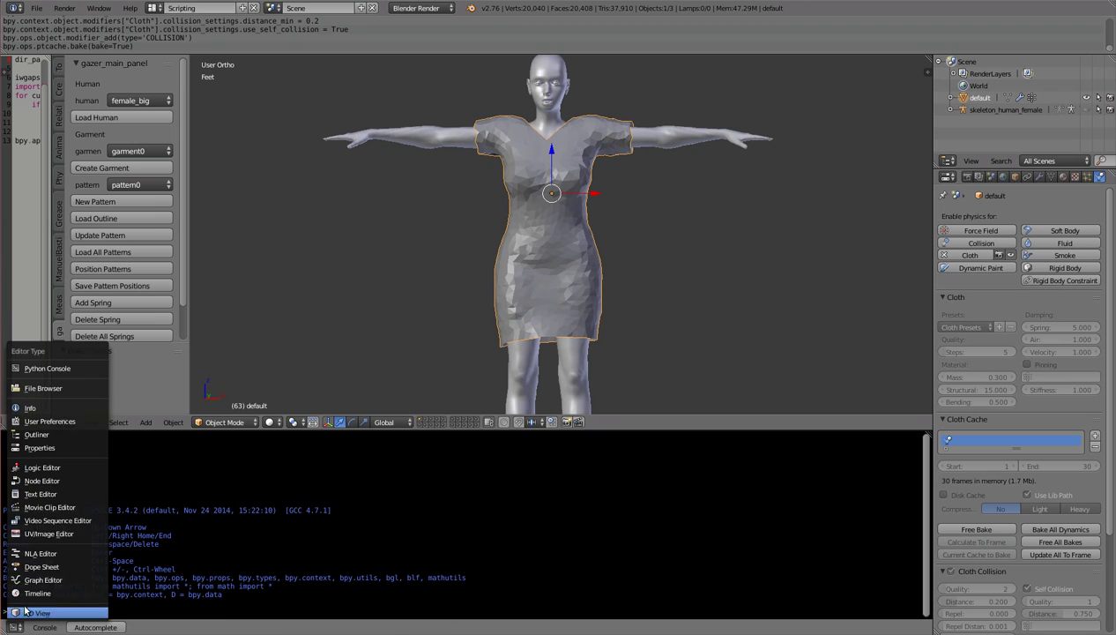
left_click(35, 588)
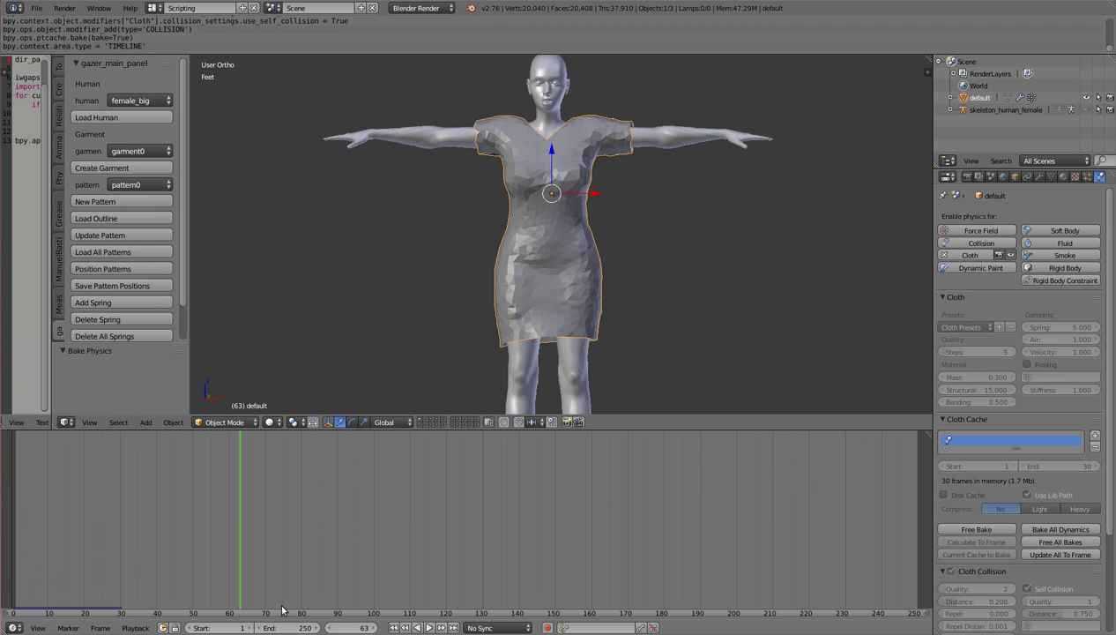
- Play the baked cloth simulation from the first frame, view the draped garment up close and stop playback
left_click(397, 626)
scroll(555, 410, "down", 2)
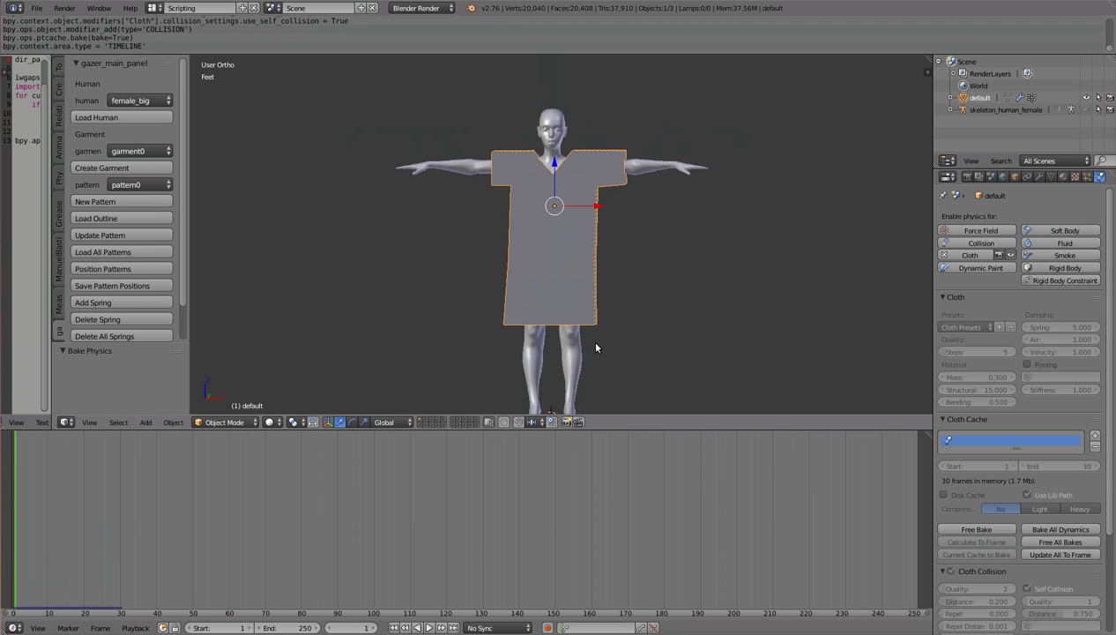
left_click(427, 627)
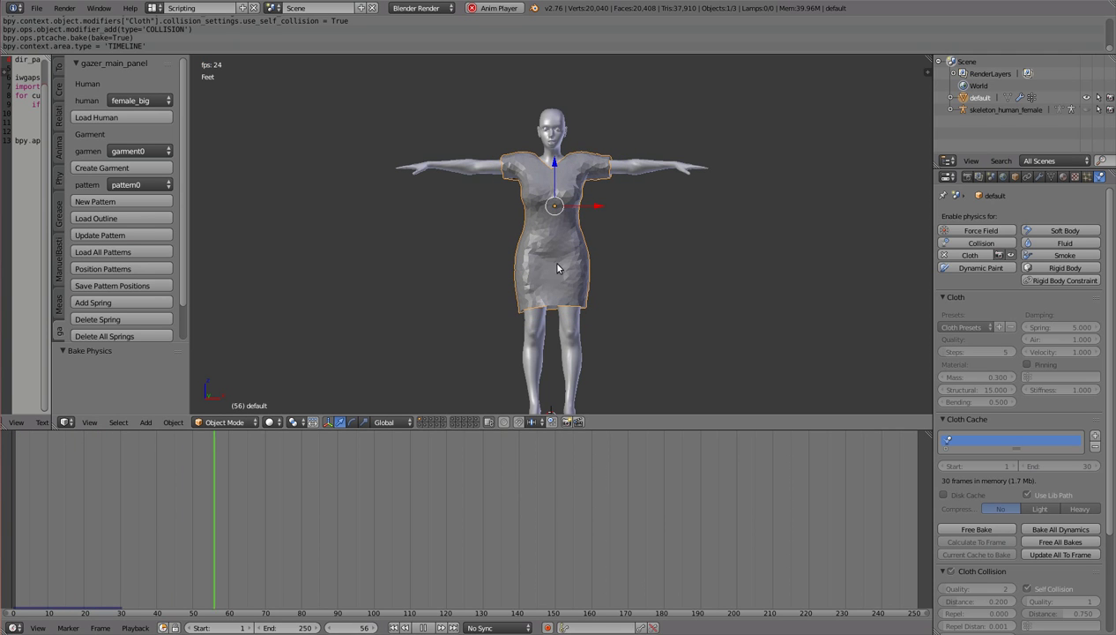
scroll(566, 253, "up", 3)
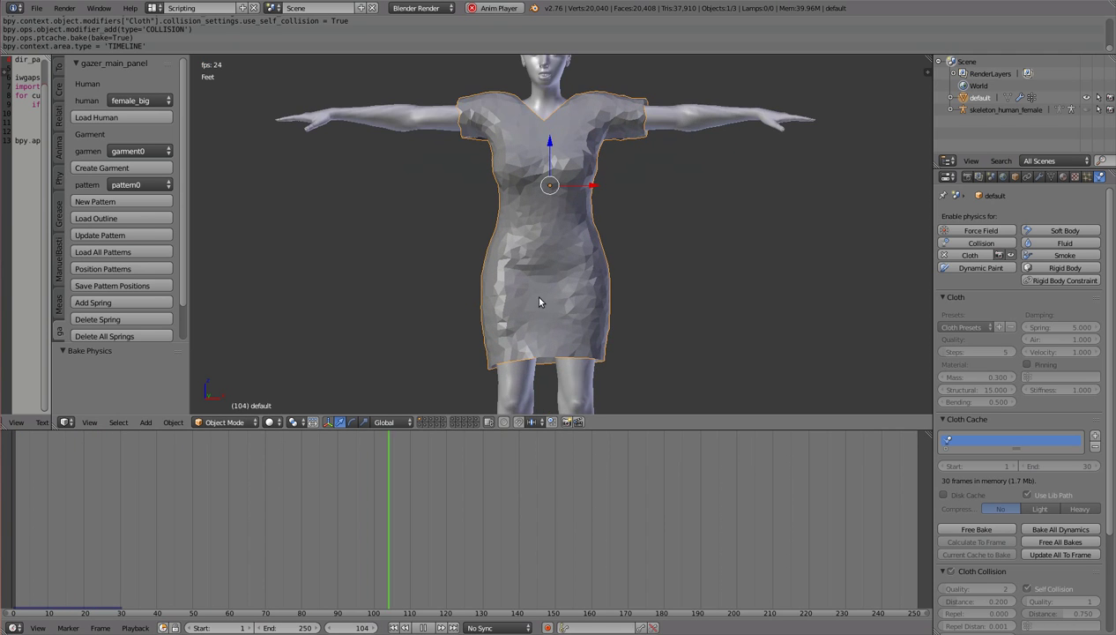
key("alt+a")
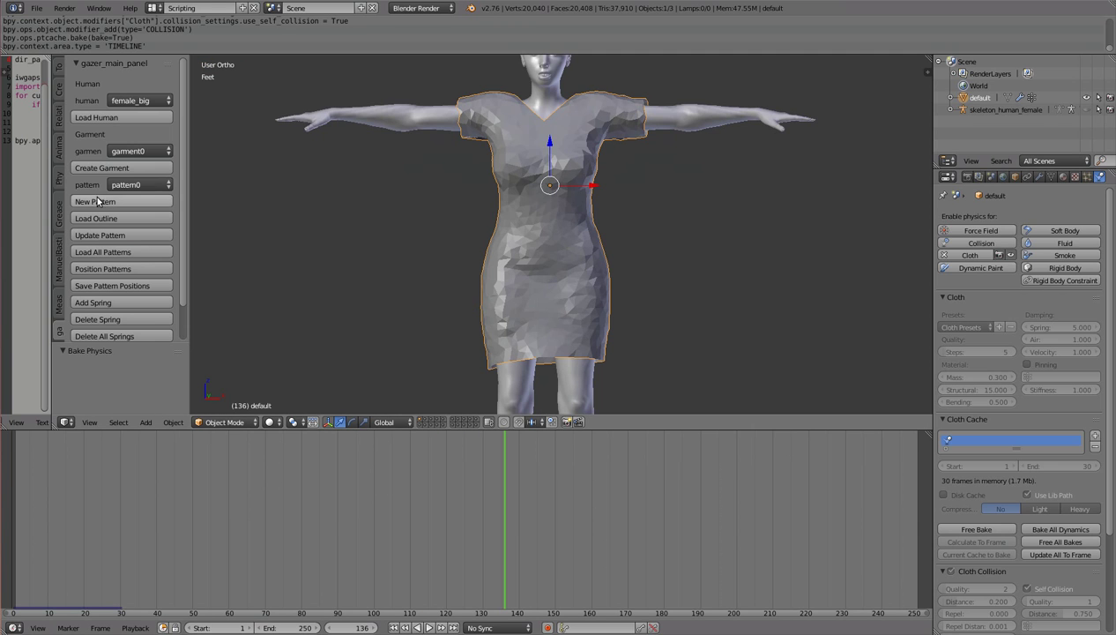
- Apply smooth shading to the draped garment
left_click(60, 70)
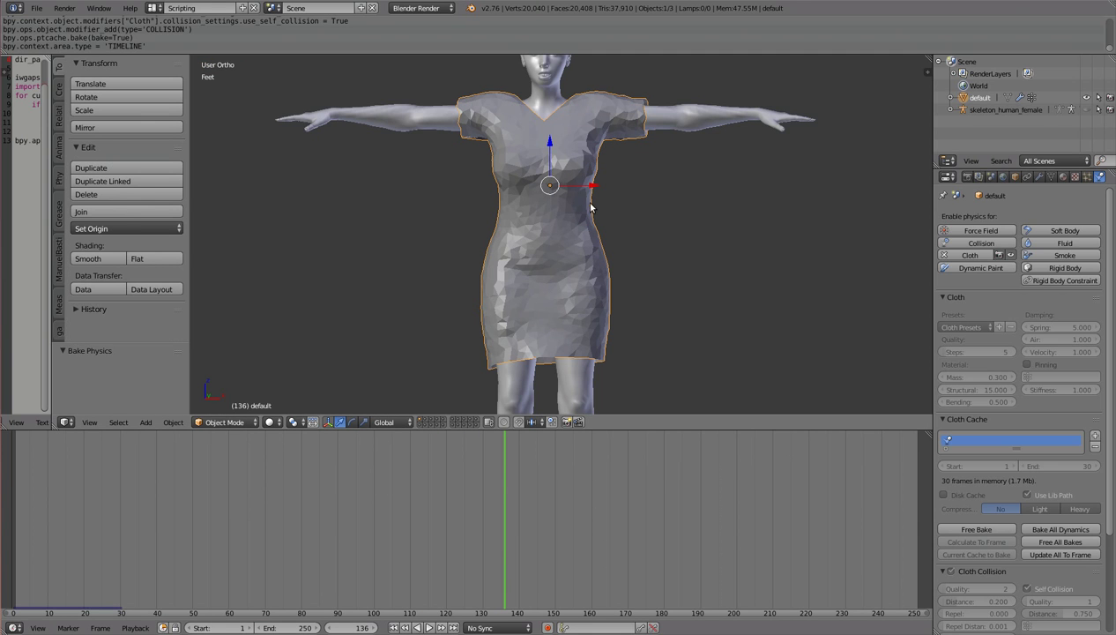
left_click(111, 258)
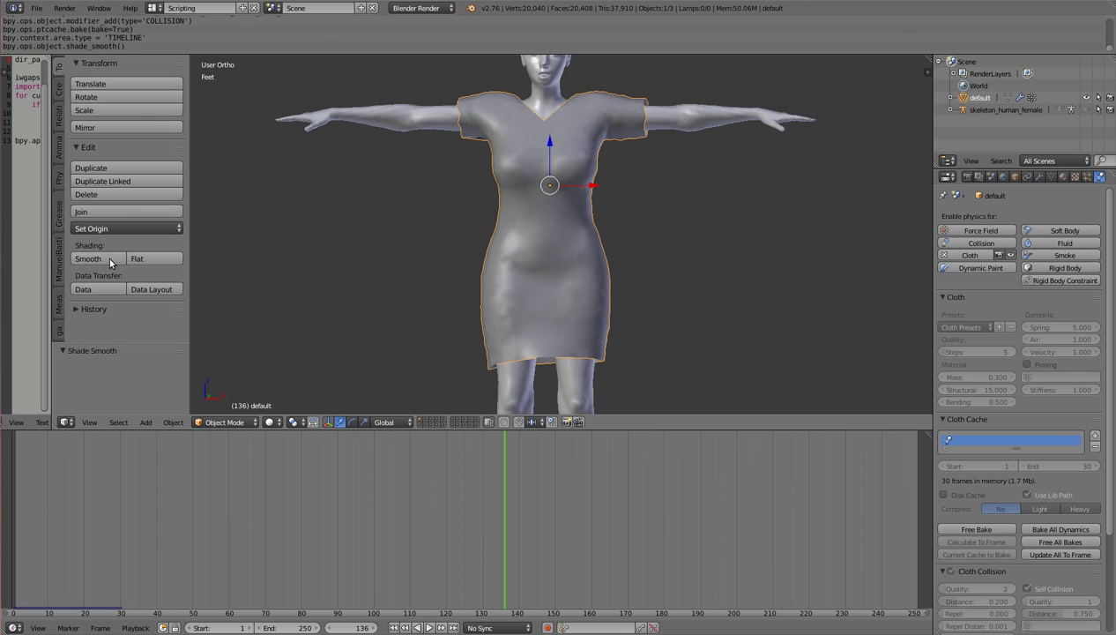
- Add a Subdivision Surface modifier to the draped garment
left_click(1039, 176)
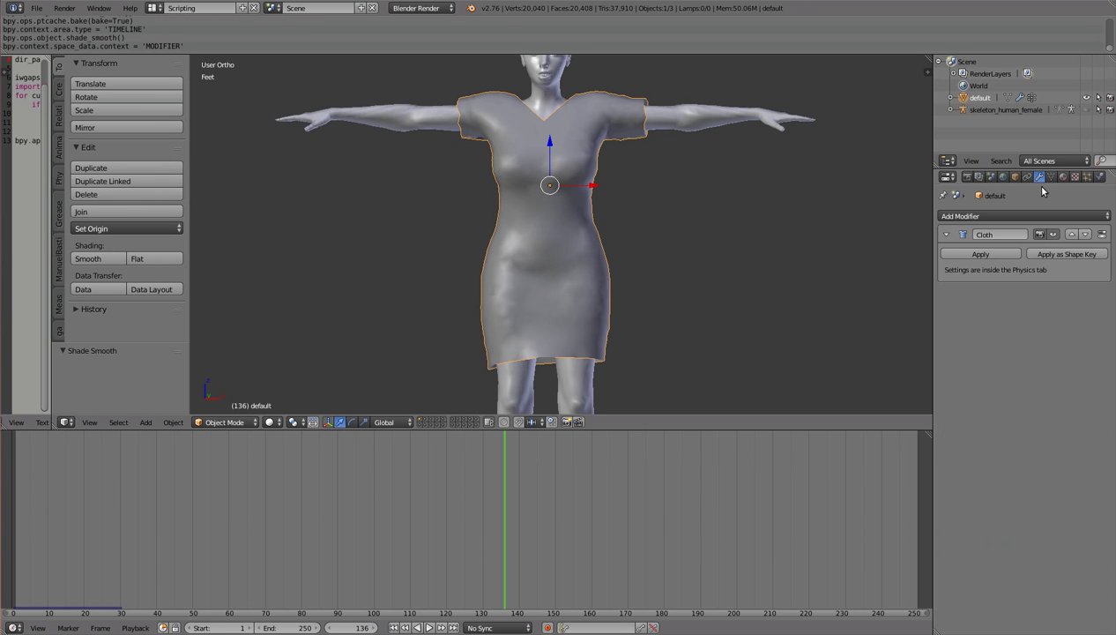
left_click(1026, 217)
left_click(900, 405)
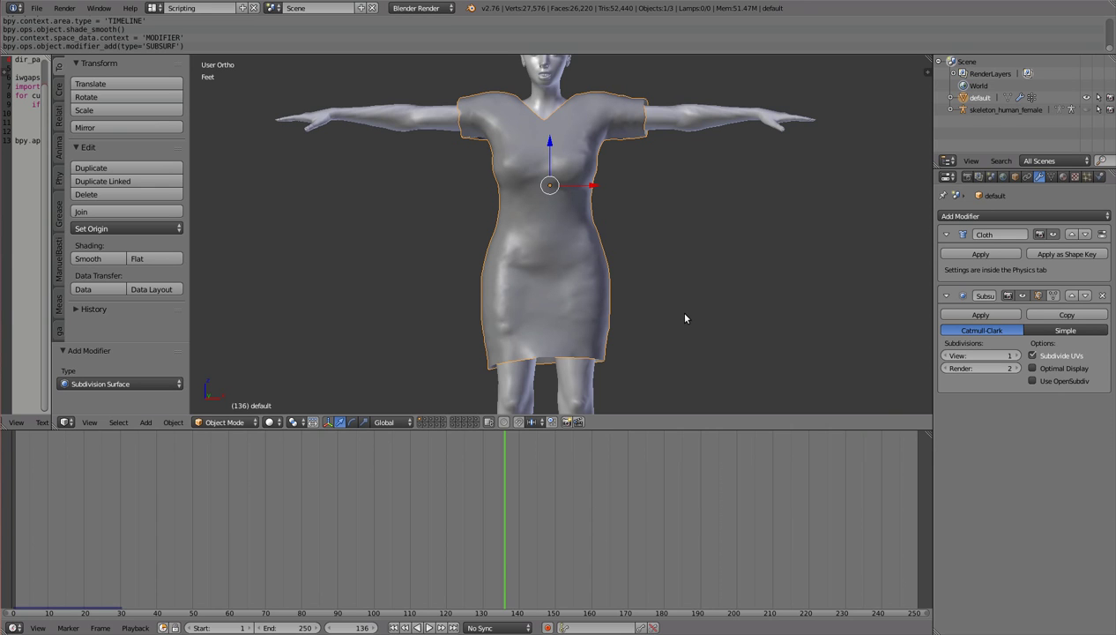
- Replay the cloth simulation from the first frame, stop playback and inspect the shading on the garment's back
left_click(393, 627)
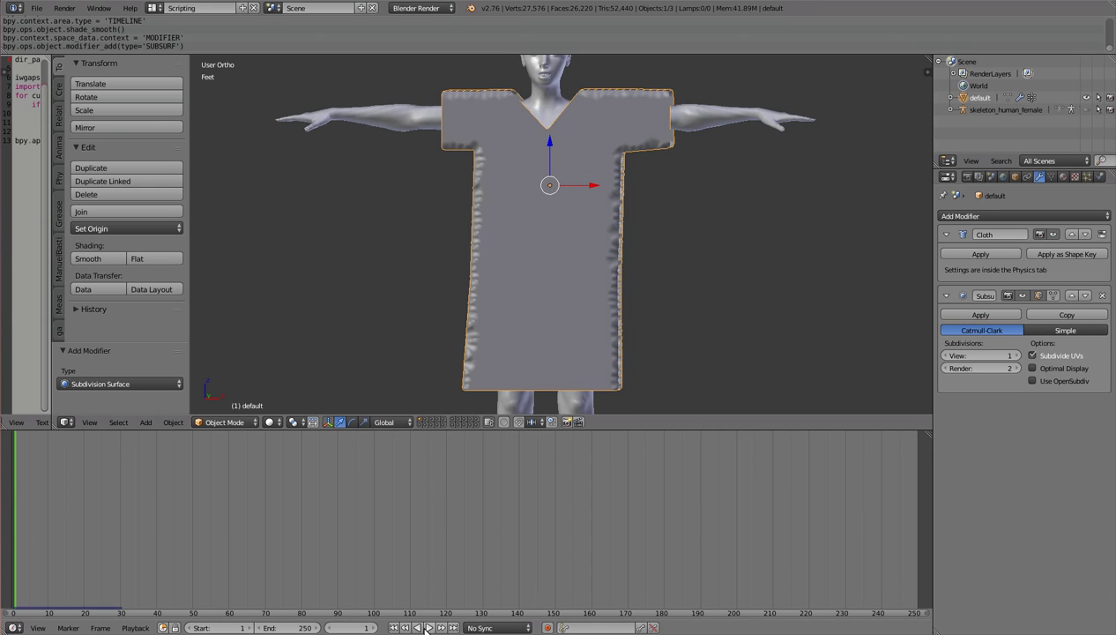
left_click(428, 627)
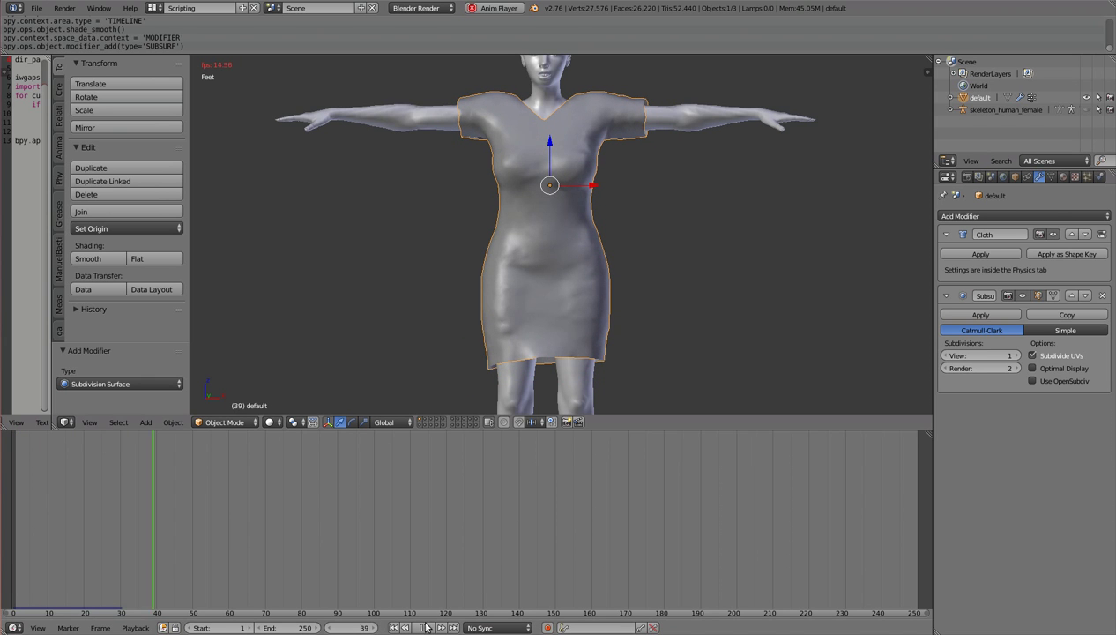
key("alt+a")
middle_click_drag(669, 336, 555, 332)
mouse_move(612, 288)
middle_mouse_down()
mouse_move(573, 324)
mouse_move(509, 300)
mouse_move(578, 304)
mouse_move(609, 270)
middle_mouse_up()
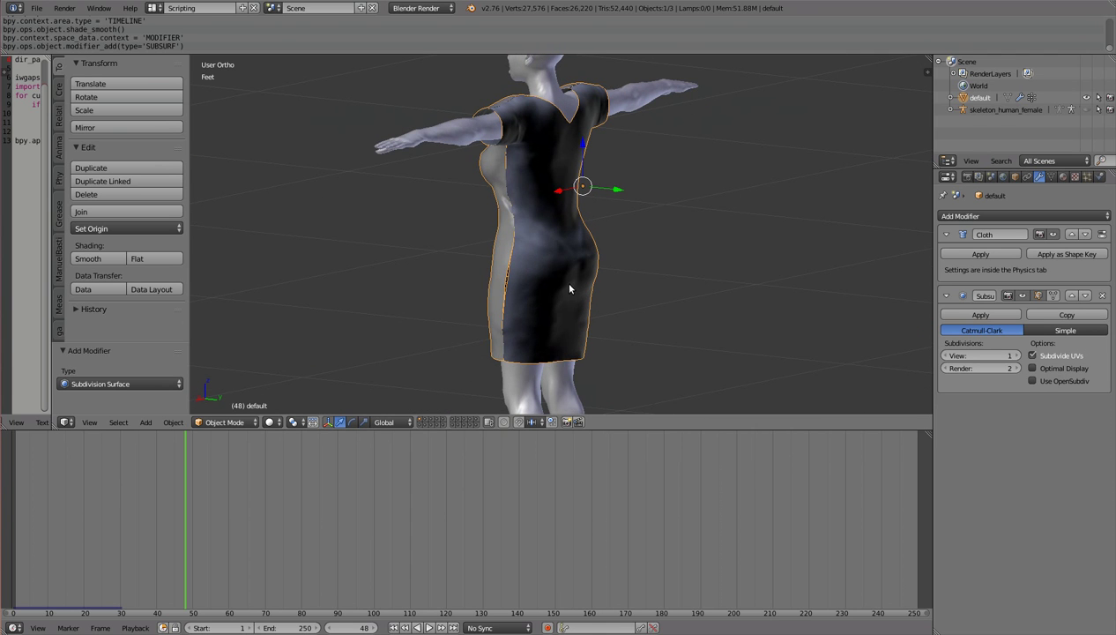
- Return to the first frame and flip the normals of the garment's back panel only in Edit Mode
key("shift+Left")
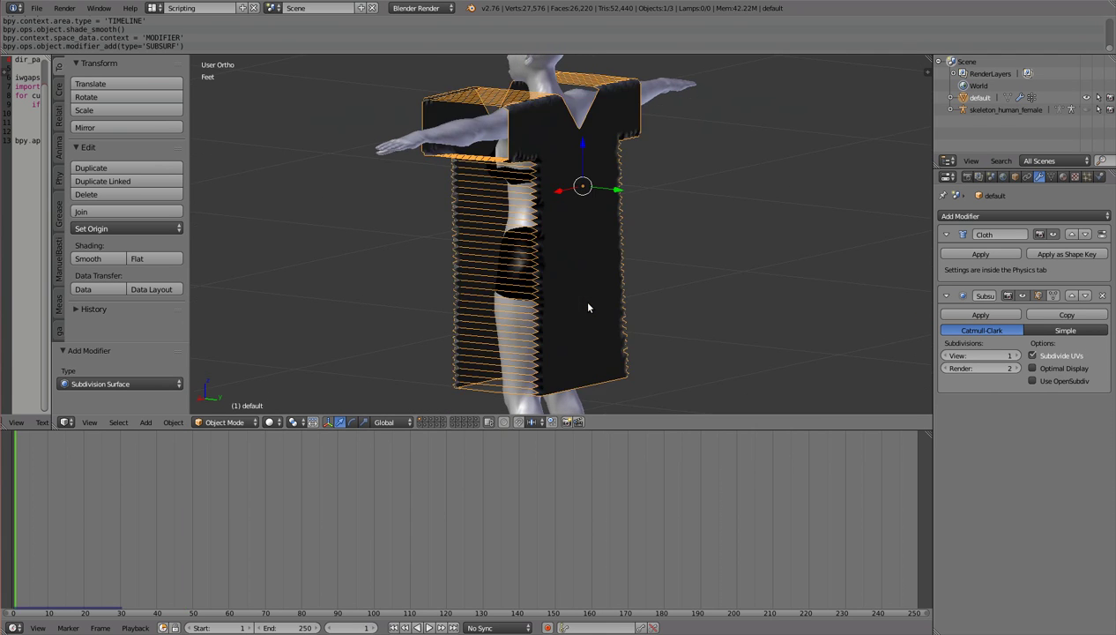
middle_click_drag(583, 305, 645, 335)
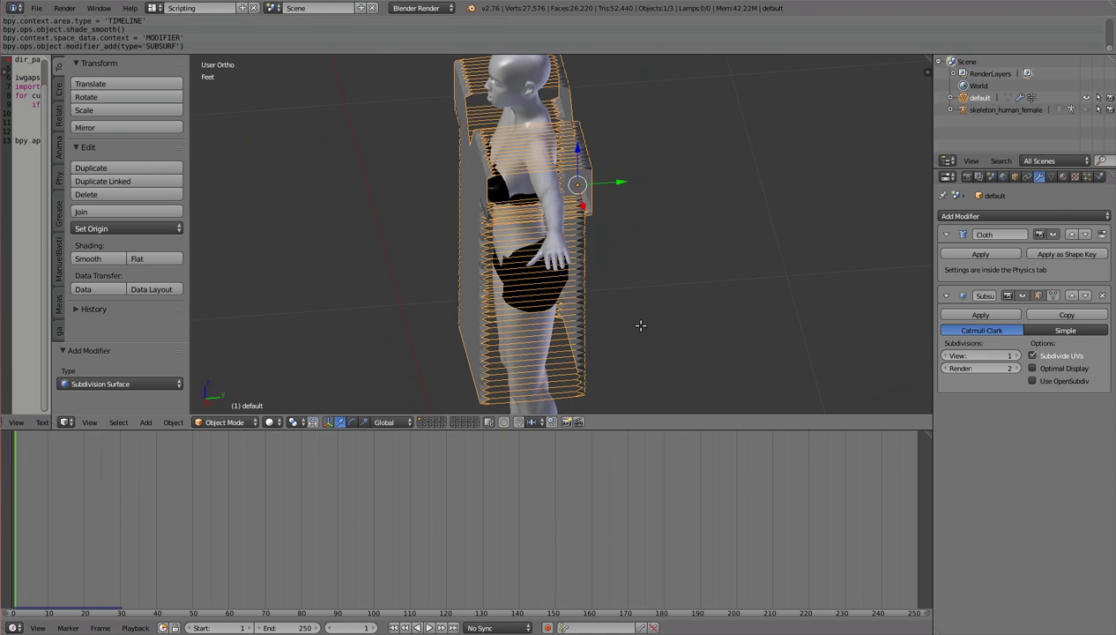
key("Tab")
middle_click_drag(655, 269, 647, 226)
scroll(647, 225, "down", 2)
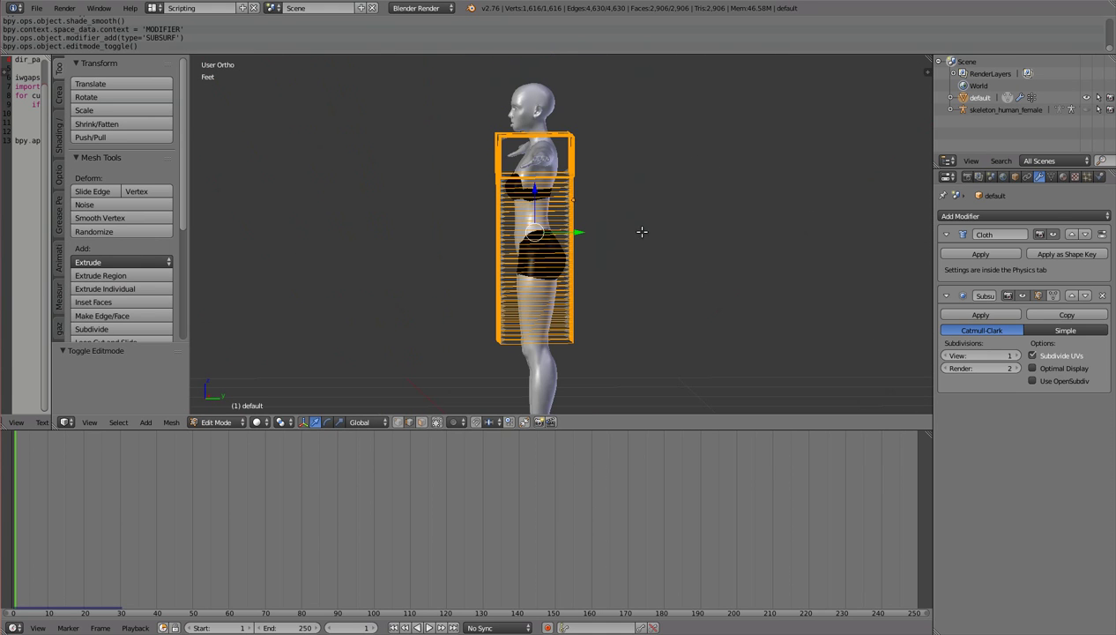
key("b")
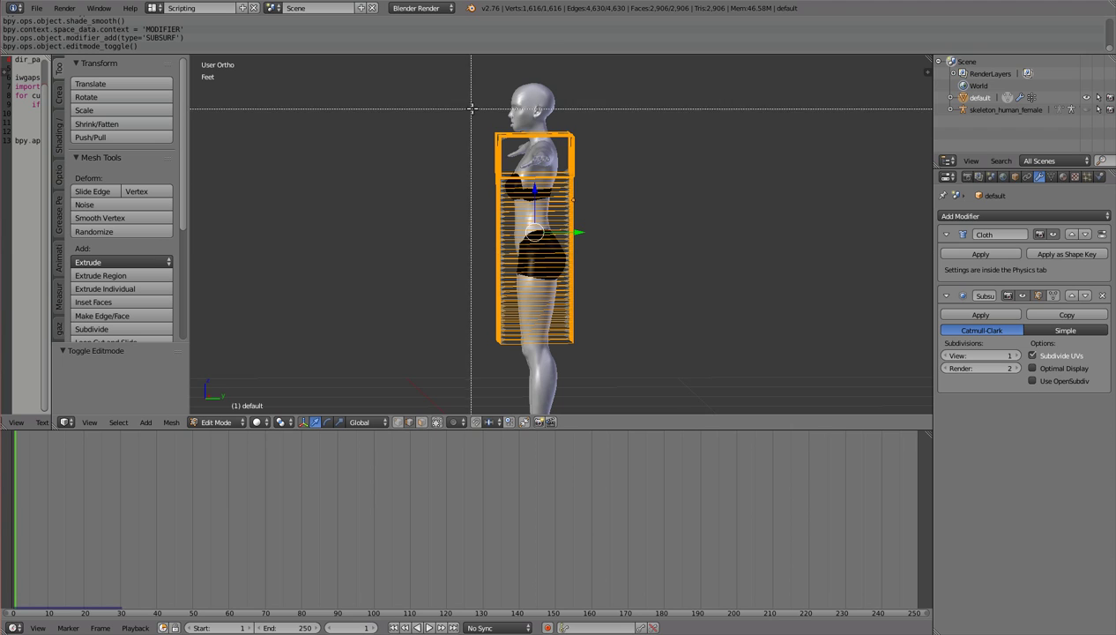
left_click_drag(475, 111, 512, 373)
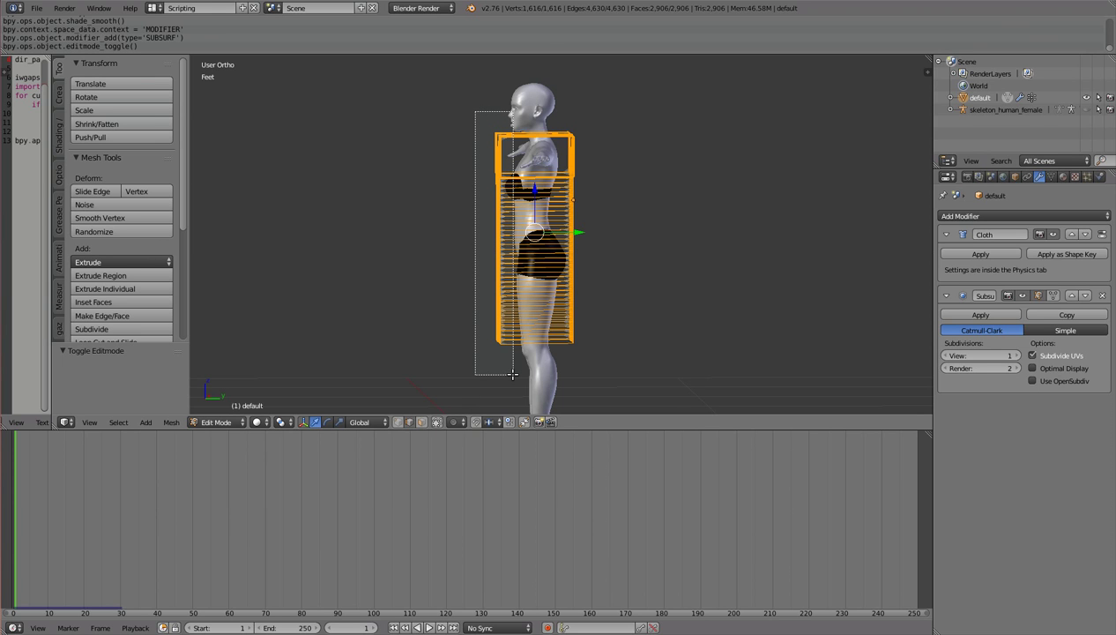
middle_click_drag(512, 374, 512, 374)
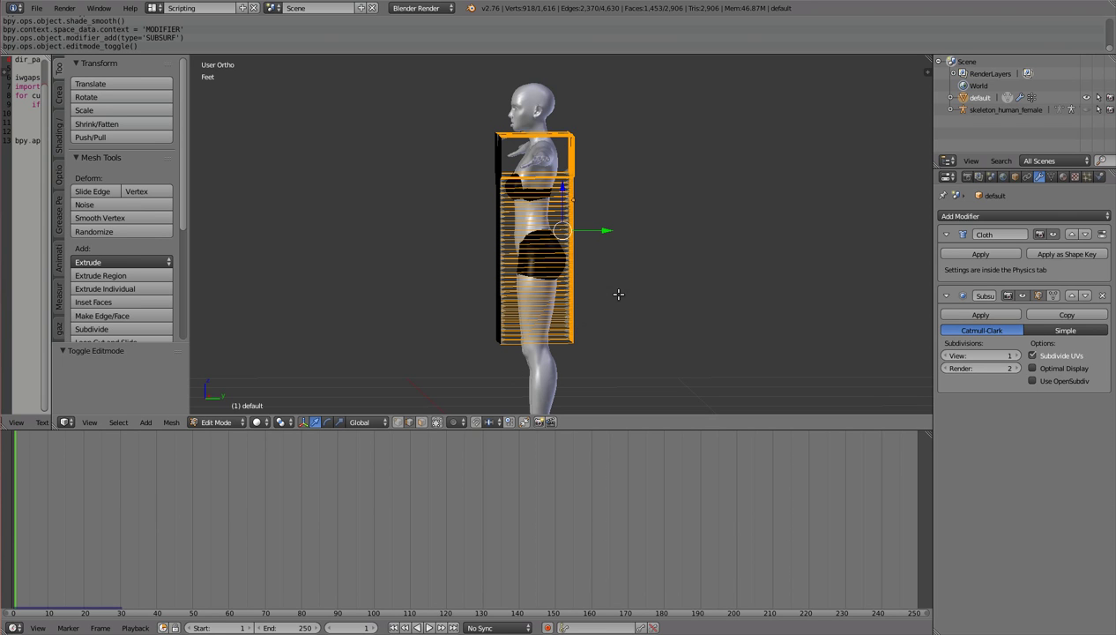
left_click(60, 128)
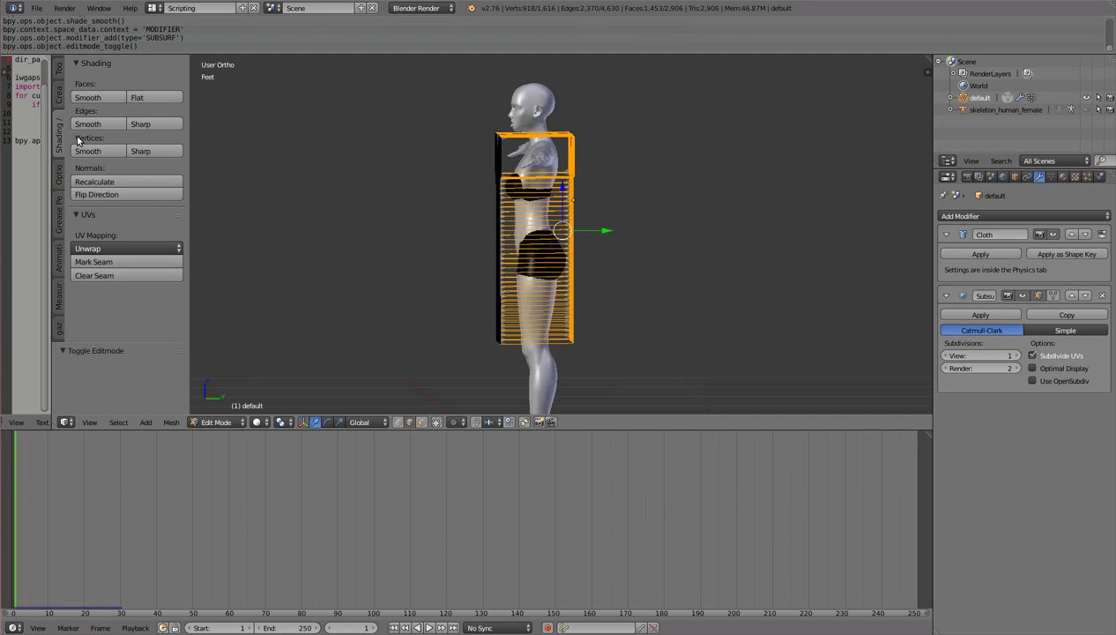
left_click(102, 196)
key("KP_1")
middle_click_drag(398, 312, 448, 297)
key("Tab")
middle_click_drag(522, 245, 573, 246)
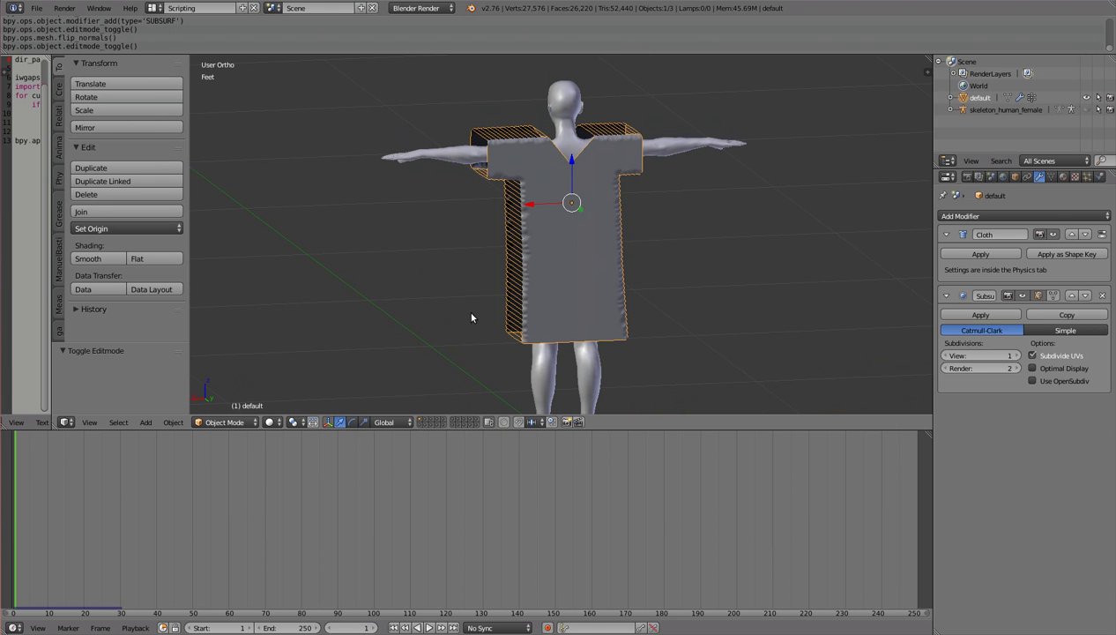
- Free the garment's existing cloth bake and bake the cloth simulation again
middle_click_drag(466, 308, 597, 316)
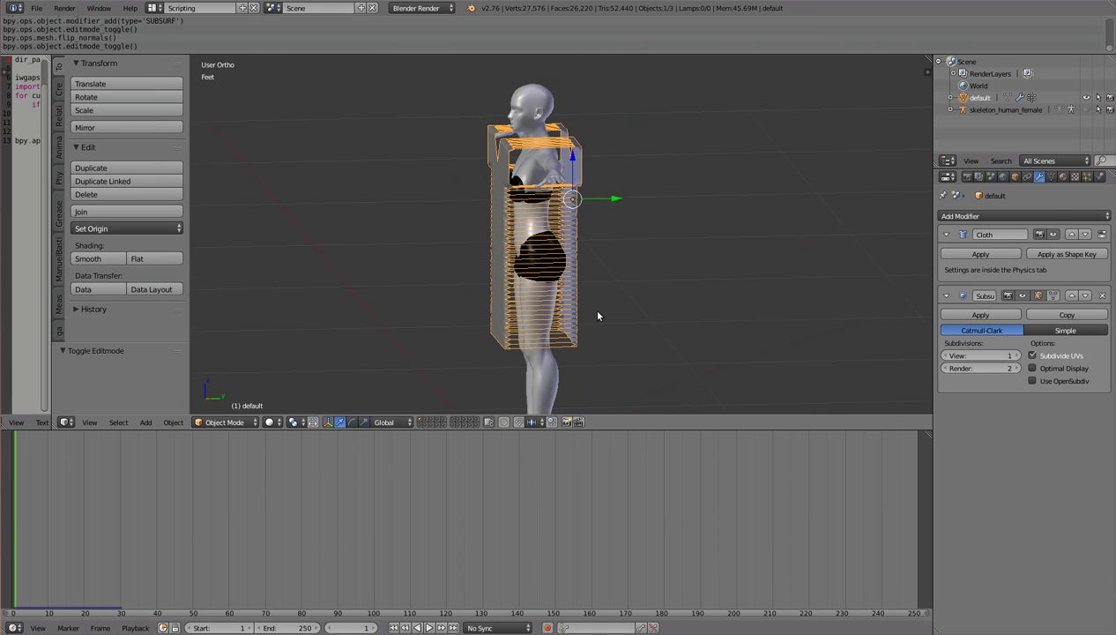
left_click(1101, 178)
left_click(984, 529)
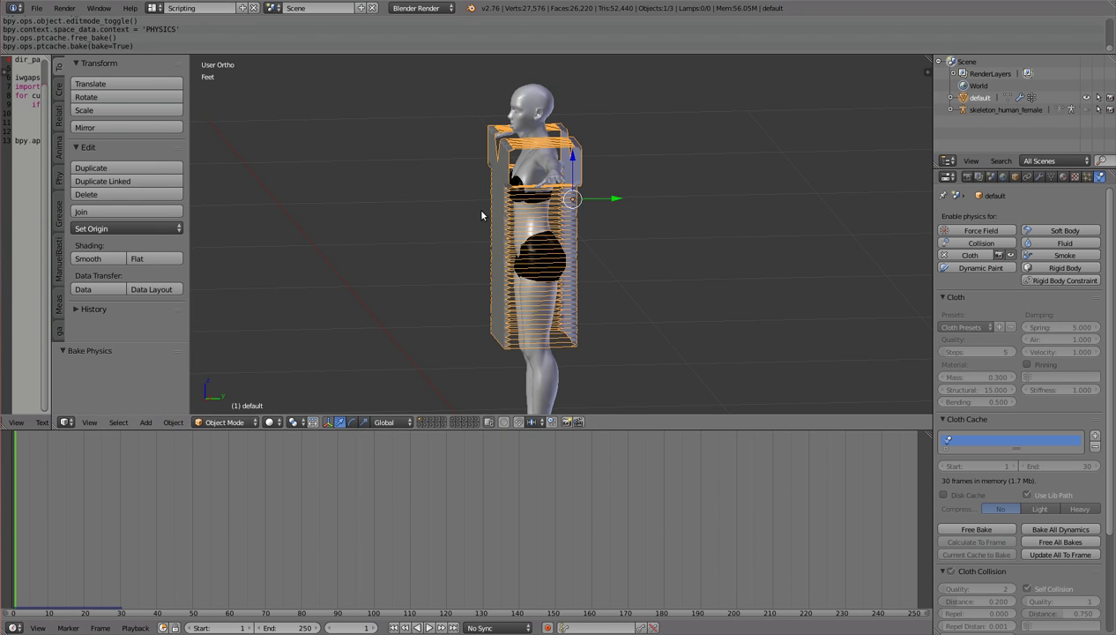
- Play the rebaked cloth simulation, stop it once the garment has draped and inspect the side seam up close
middle_click_drag(523, 299, 597, 302)
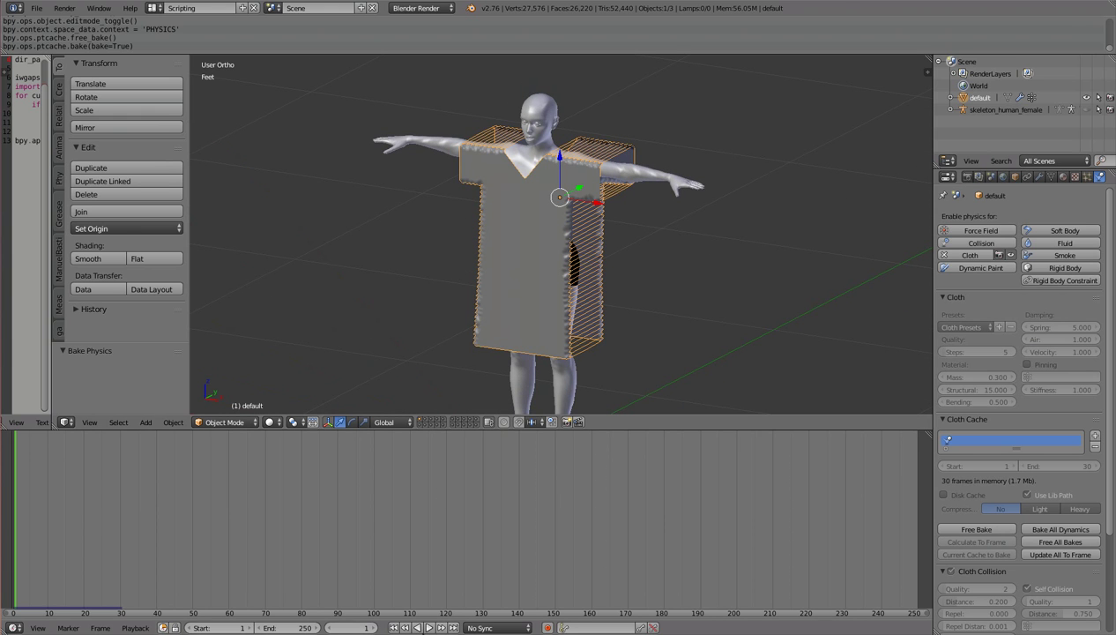
left_click(428, 627)
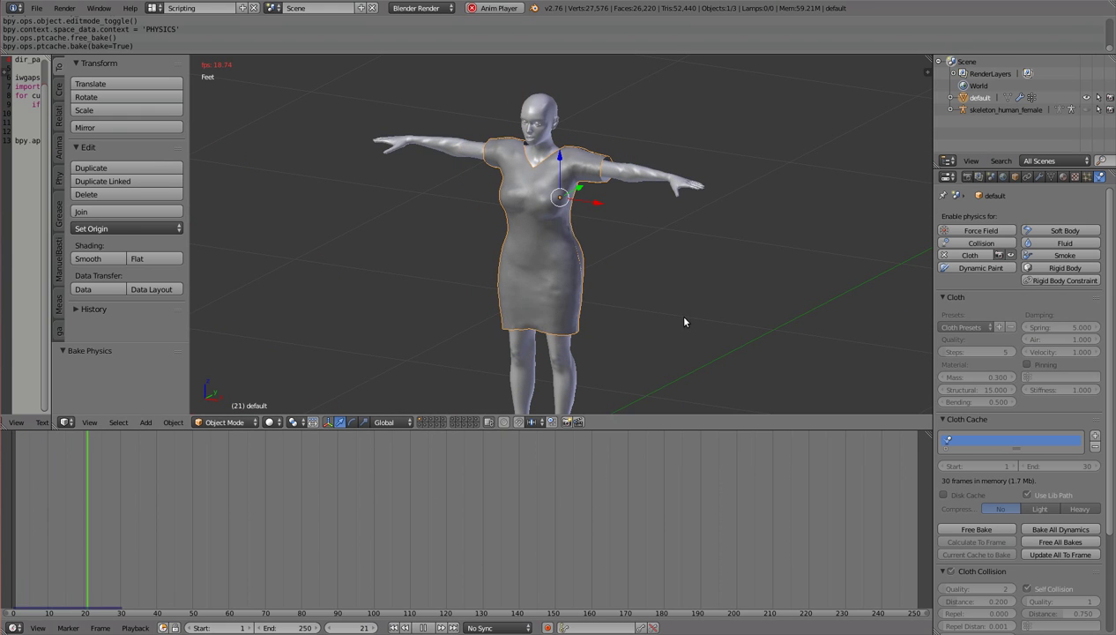
left_click(423, 627)
middle_click_drag(631, 344, 279, 333)
scroll(617, 212, "up", 5)
middle_click_drag(668, 211, 566, 123)
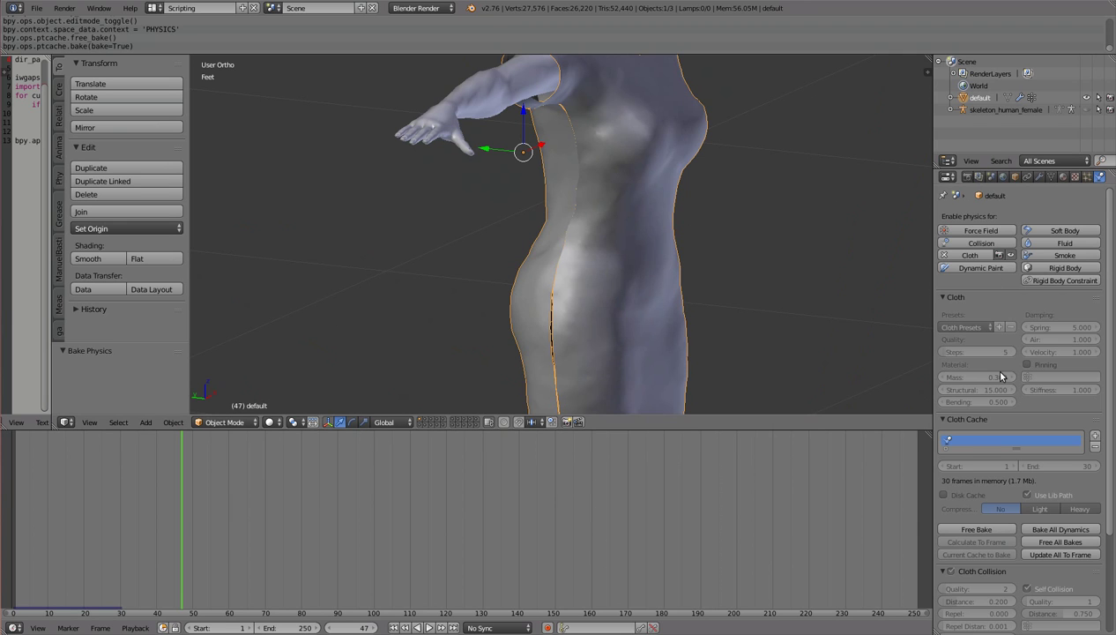
- Examine the garment's Cloth Collision distance settings and how the draped garment fits the body from the front and sides
scroll(980, 494, "down", 3)
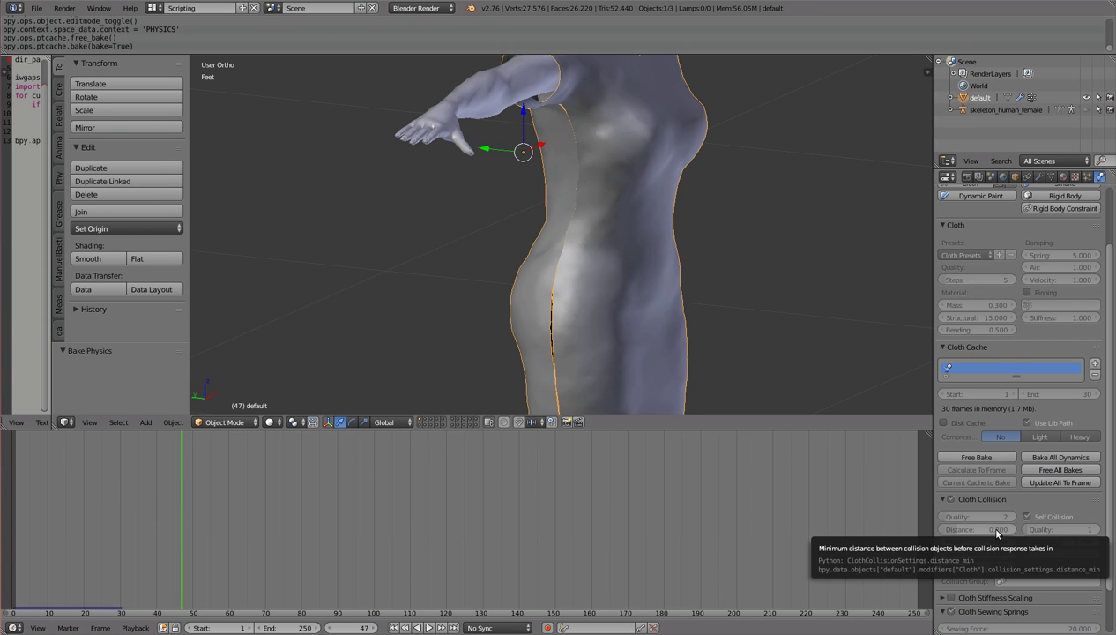
scroll(998, 532, "down", 1)
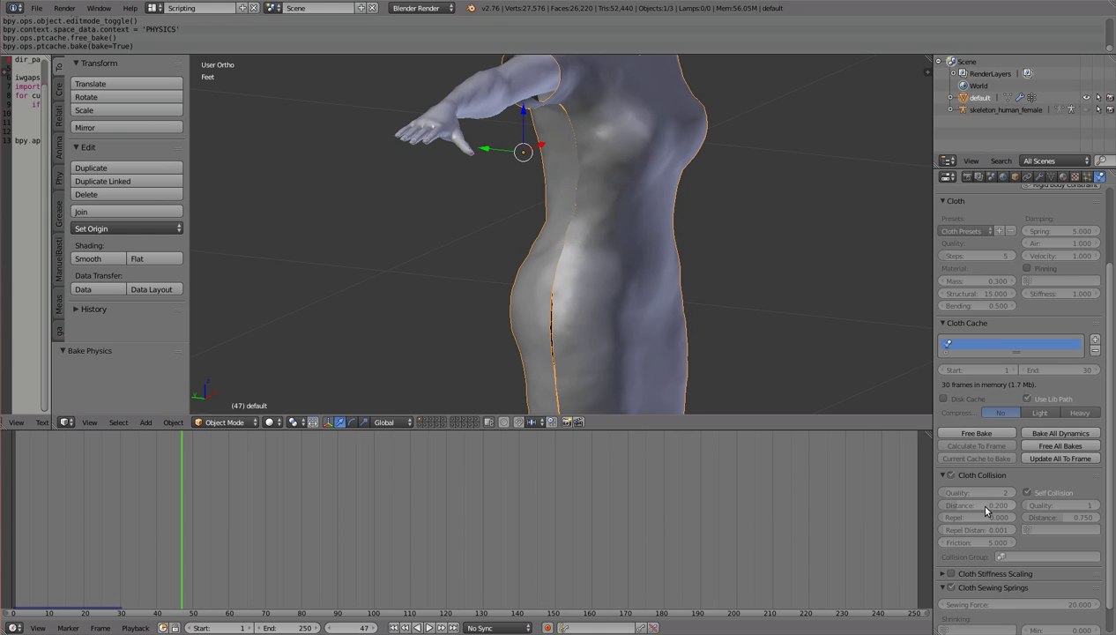
middle_click_drag(781, 292, 706, 295)
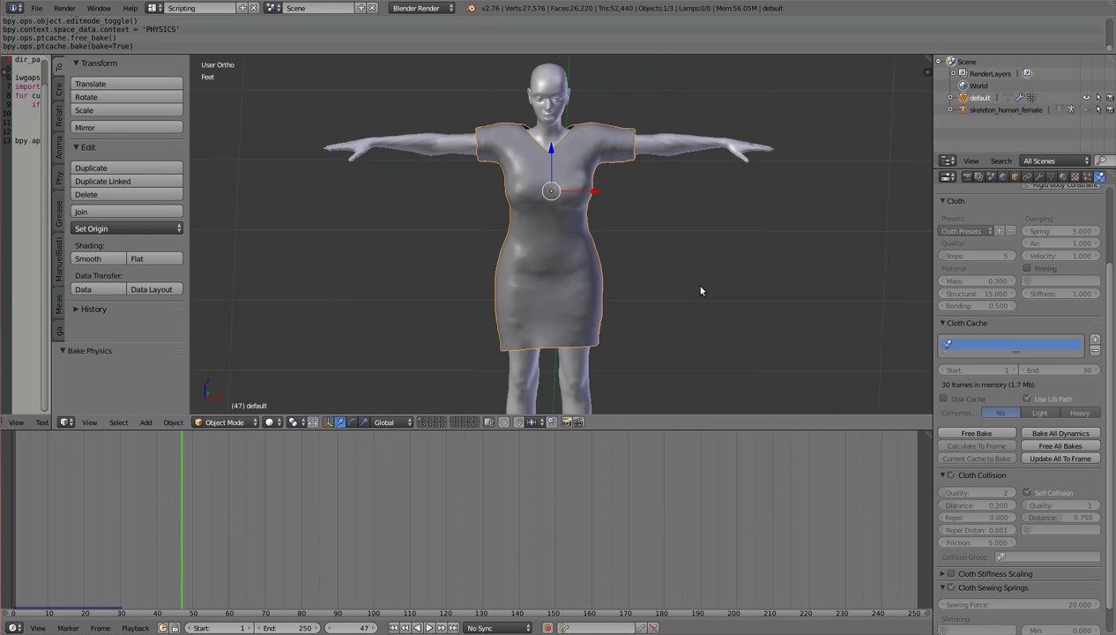
scroll(670, 265, "up", 2)
middle_click_drag(633, 232, 589, 160)
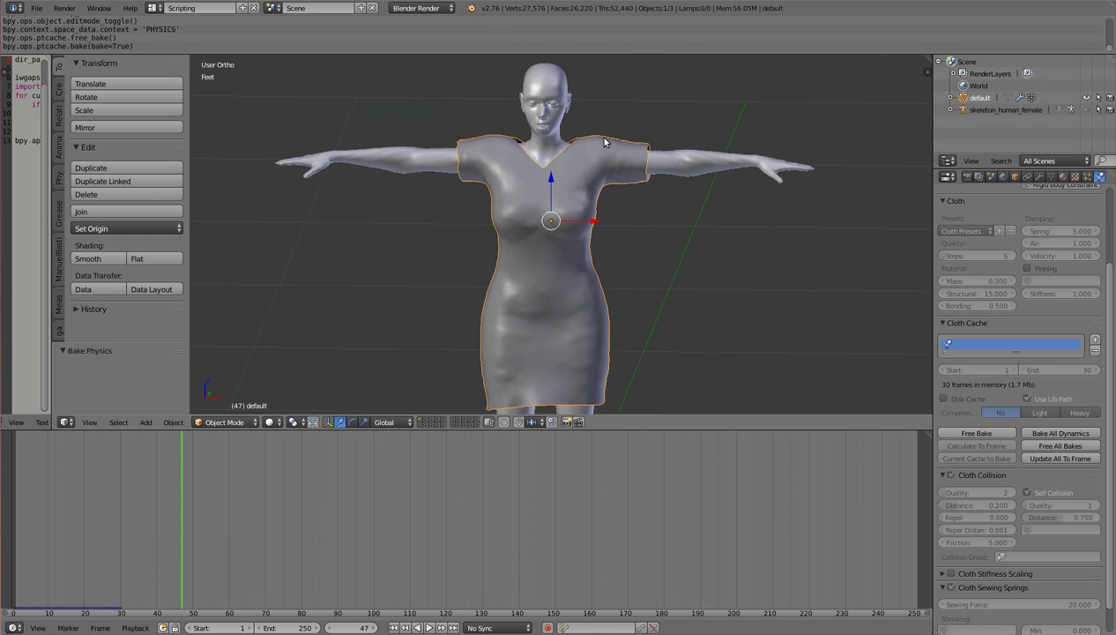
scroll(629, 293, "down", 2)
middle_click_drag(670, 289, 763, 283)
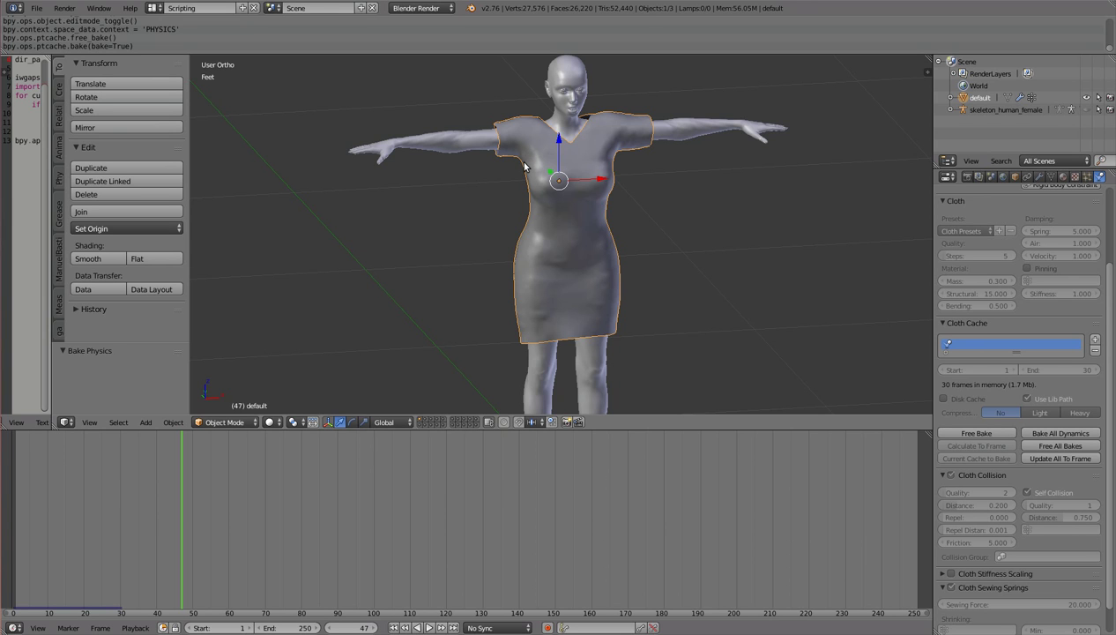
mouse_move(650, 251)
middle_mouse_down()
mouse_move(480, 236)
mouse_move(551, 231)
mouse_move(633, 253)
middle_mouse_up()
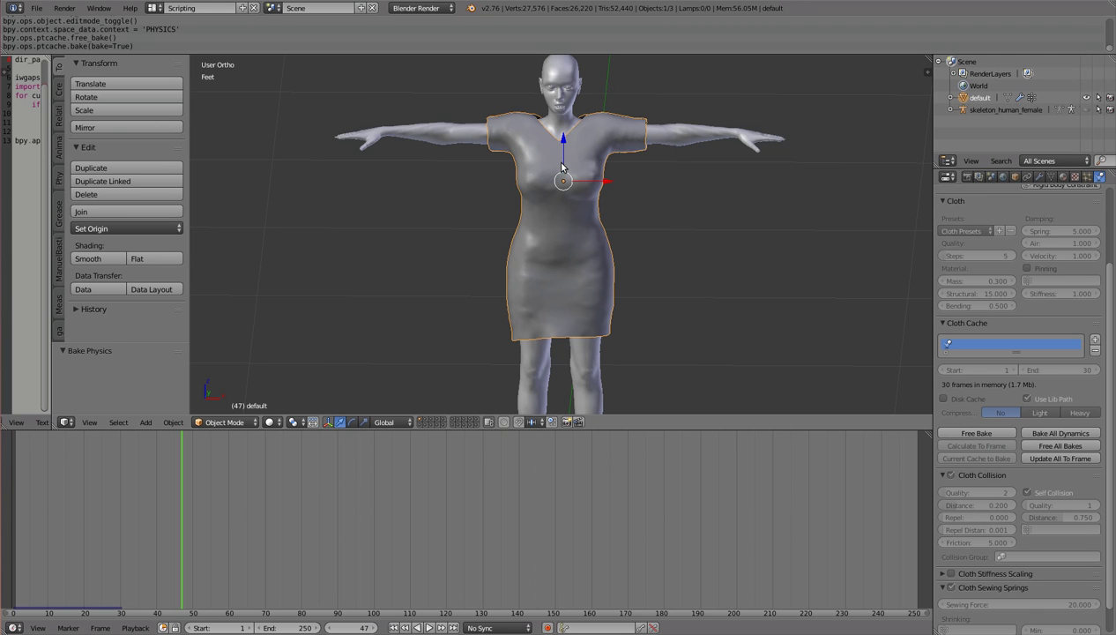
scroll(562, 166, "down", 2)
scroll(382, 199, "down", 1)
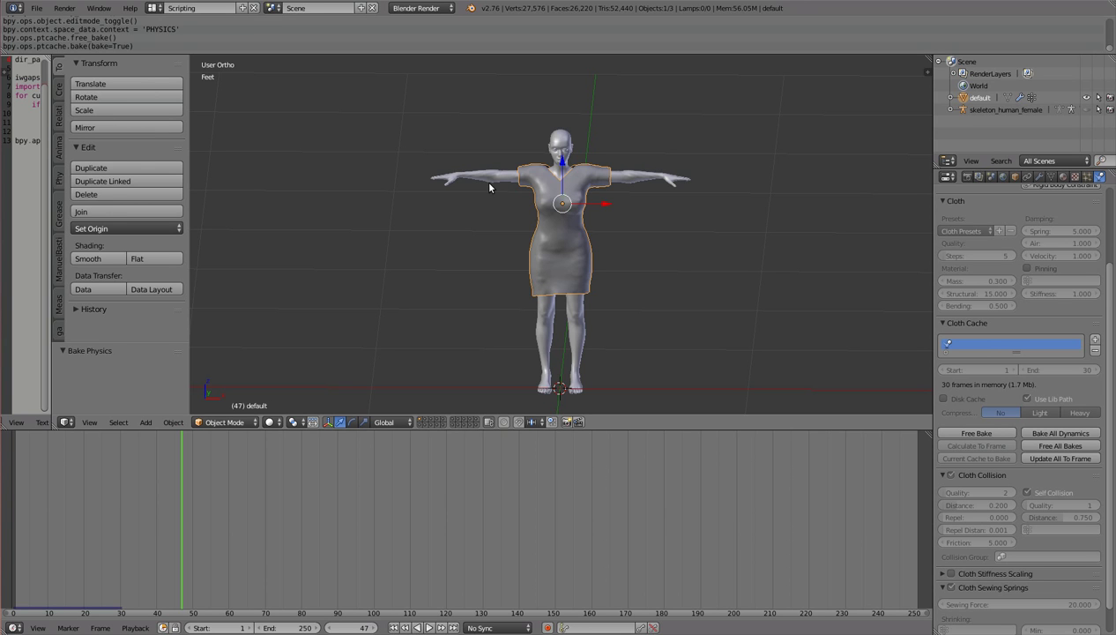
- Show the gazer_main_panel garment tools
left_click(59, 335)
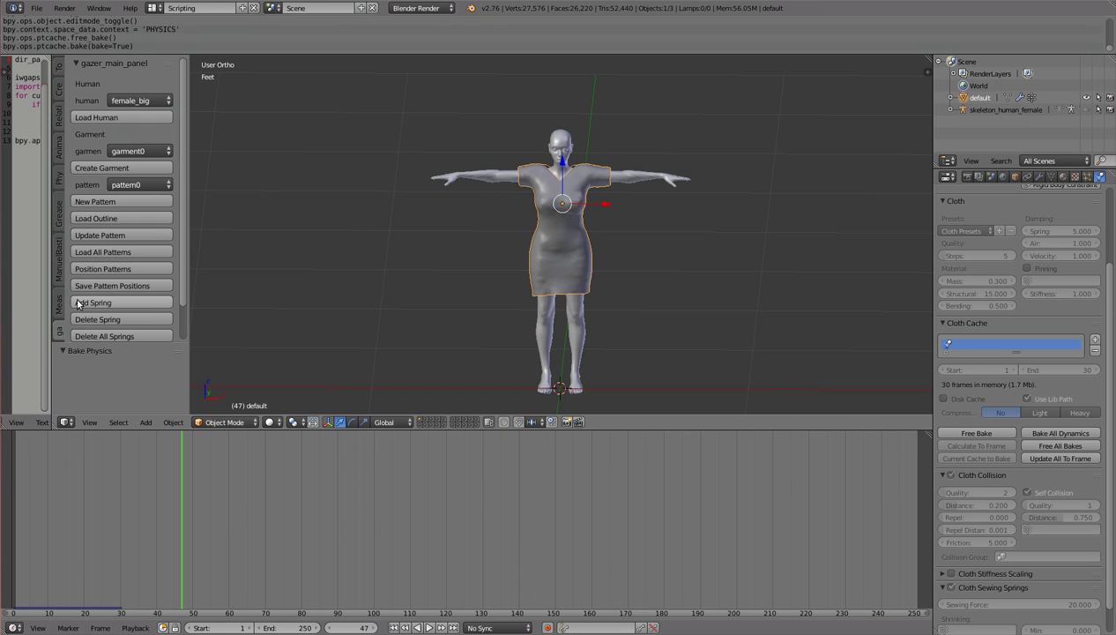